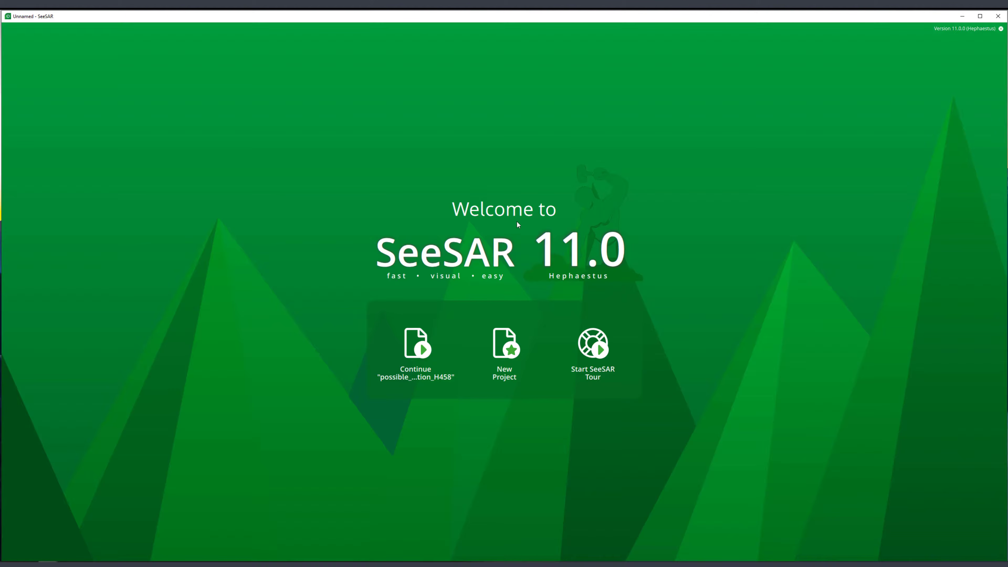
Step: Start a new project and load the protein structure with PDB code 7lyi
click(504, 345)
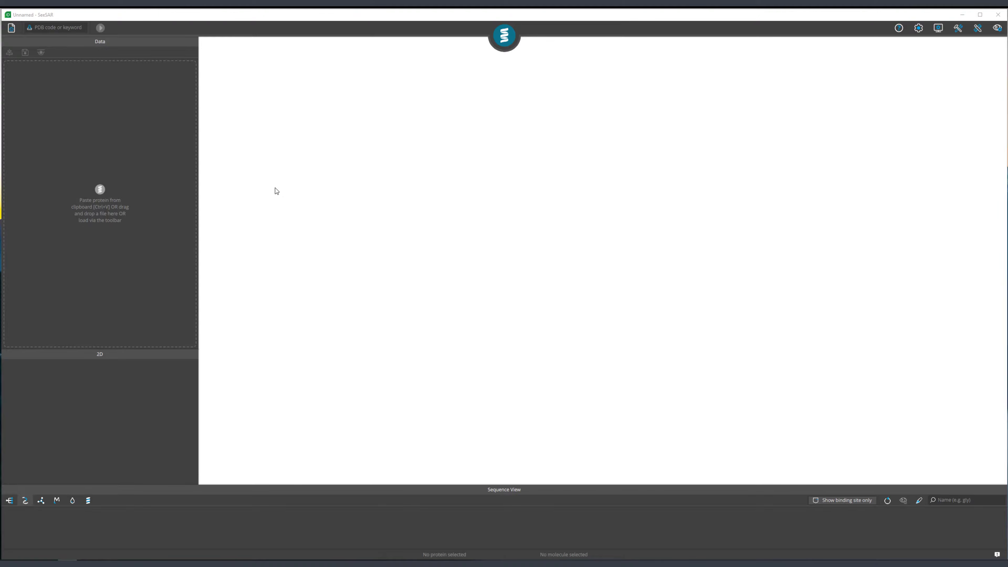
click(58, 31)
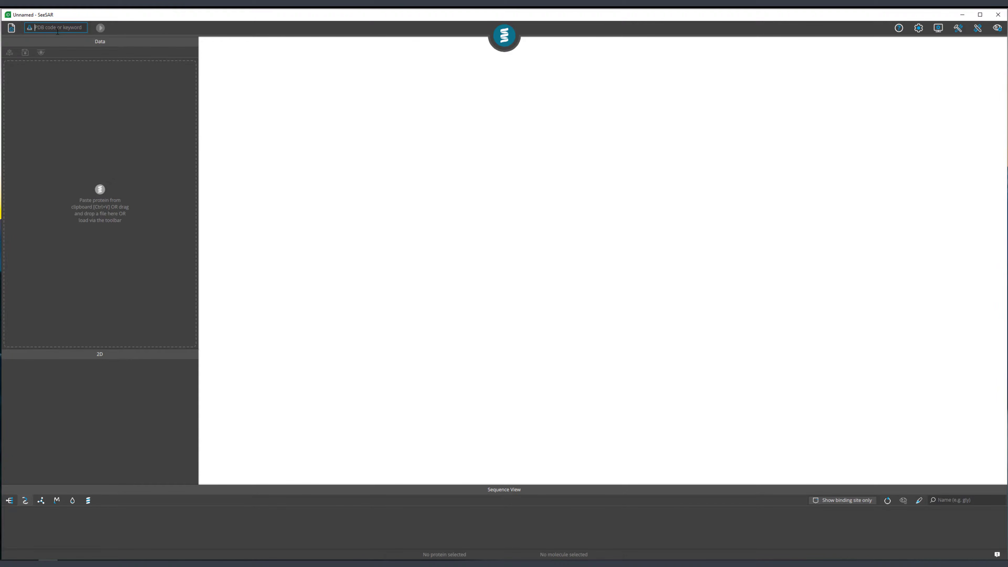
text(7ly)
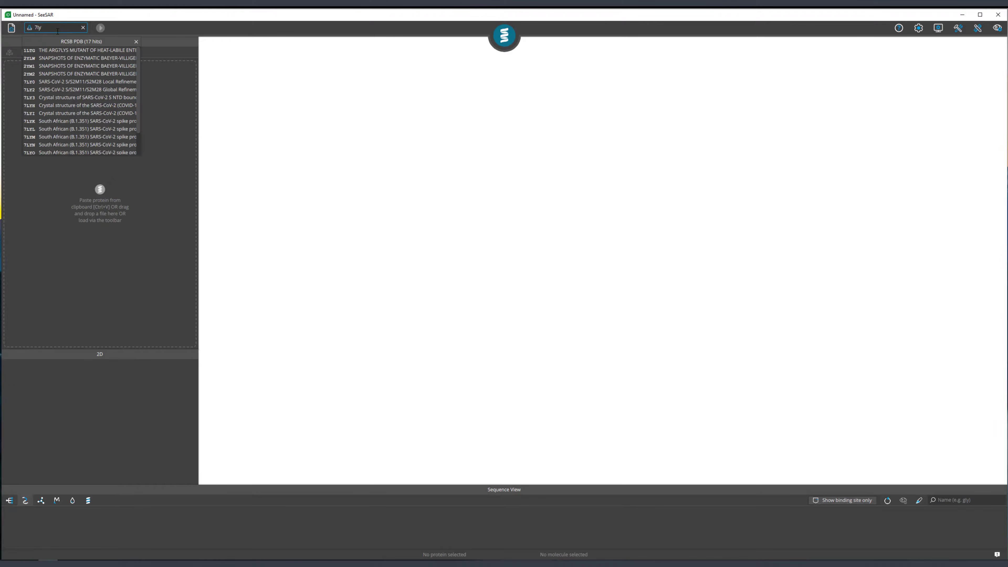
text(l)
key(Return)
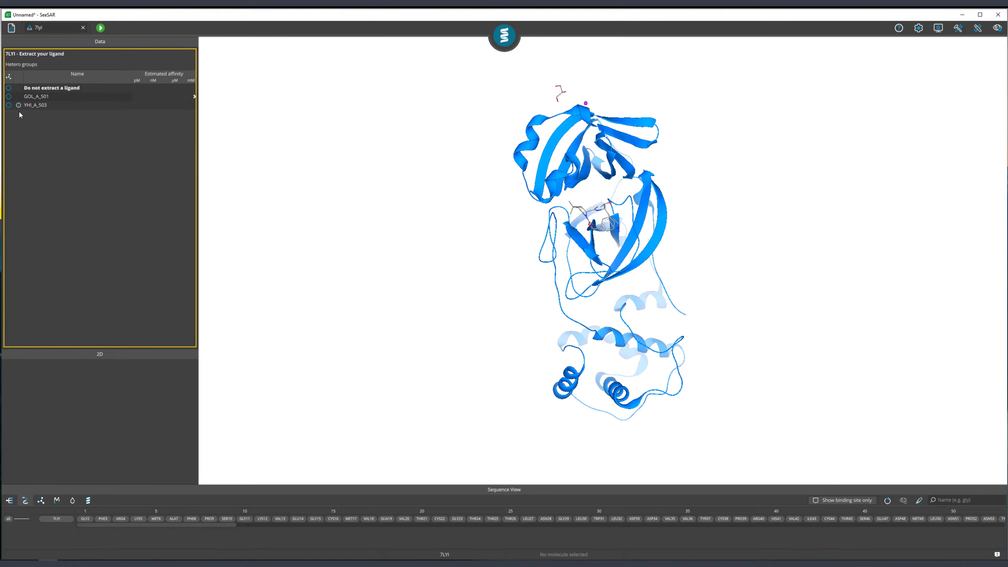
Step: Extract YHI_A_503 as the ligand of protein 7LYI
mouse_move(19, 110)
click(8, 106)
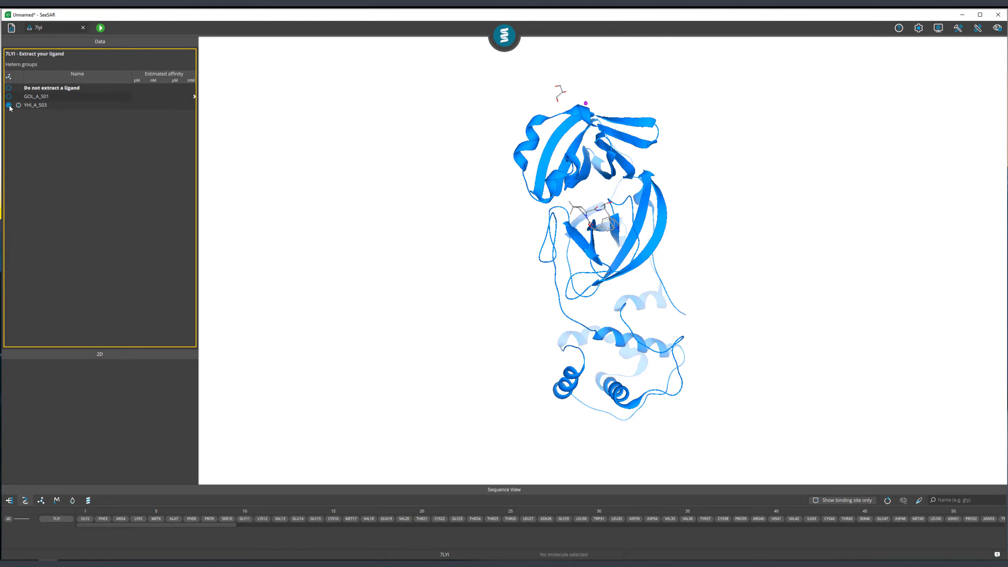
click(101, 28)
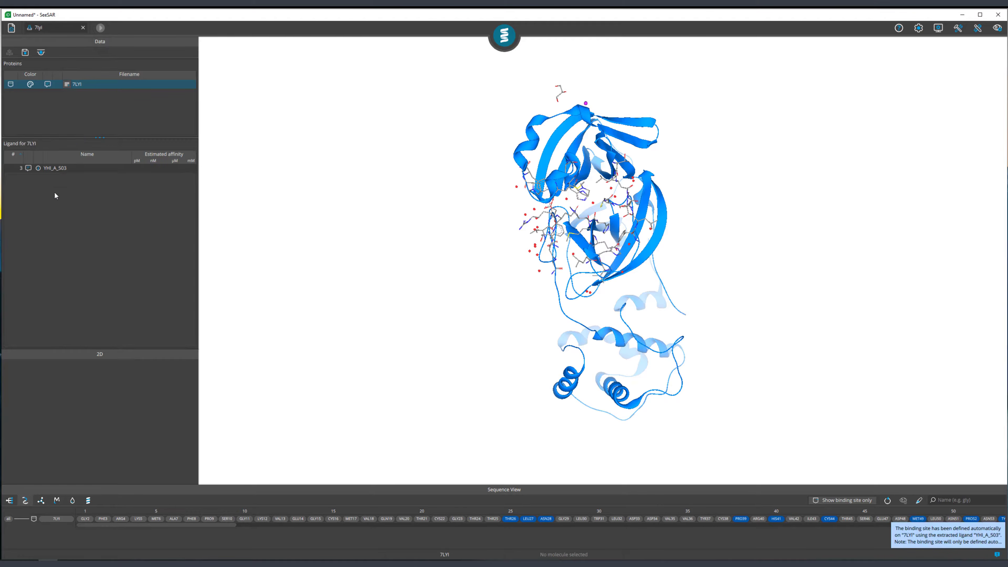
Step: Display the extracted ligand YHI_A_503 and enlarge its 2D structure view
click(54, 170)
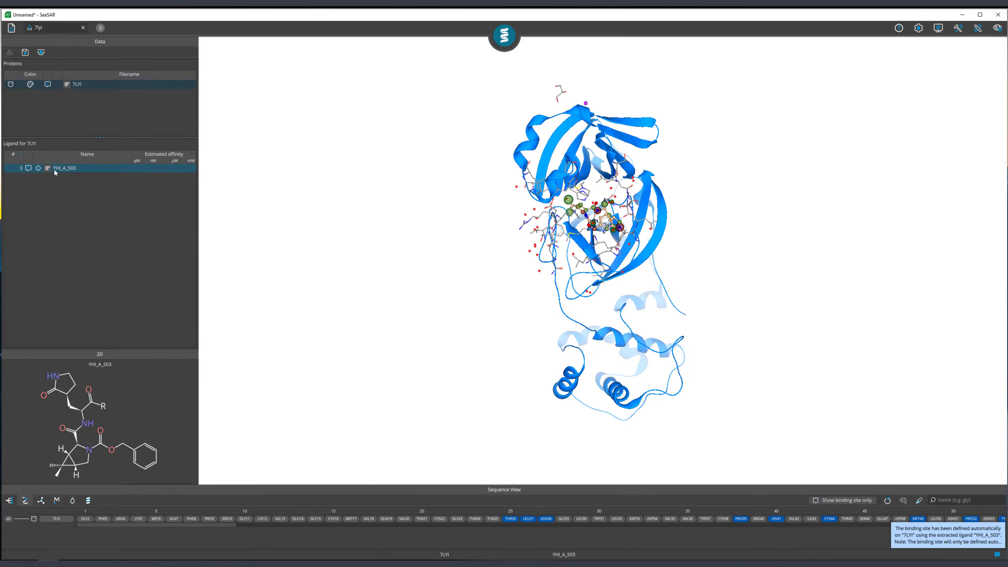
drag(388, 127, 313, 119)
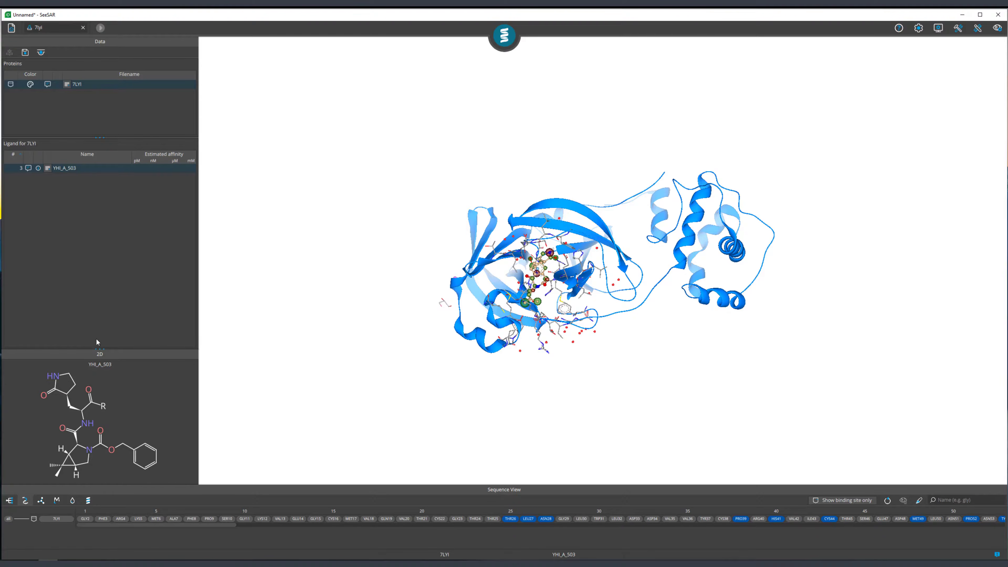
drag(98, 349, 101, 303)
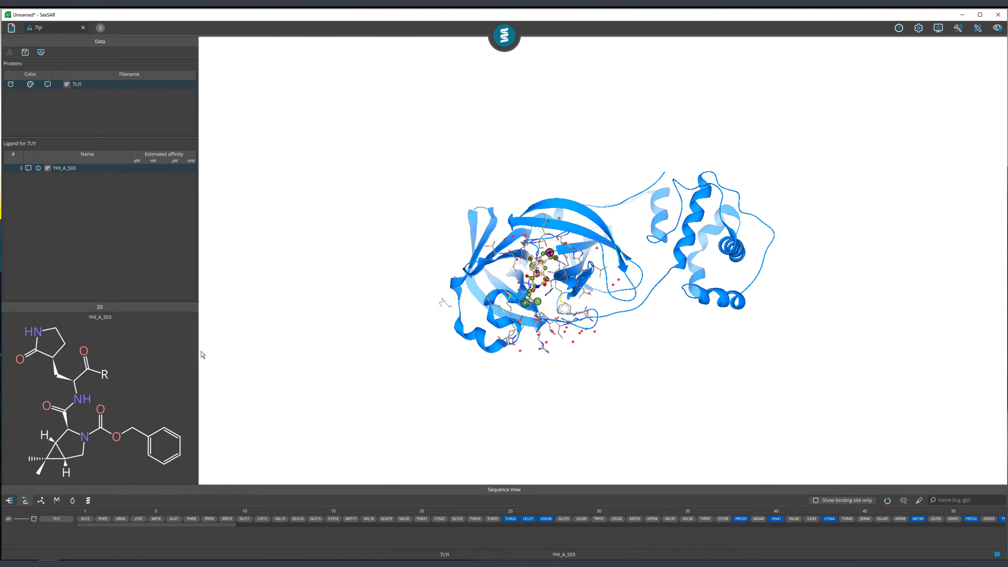
drag(199, 352, 265, 363)
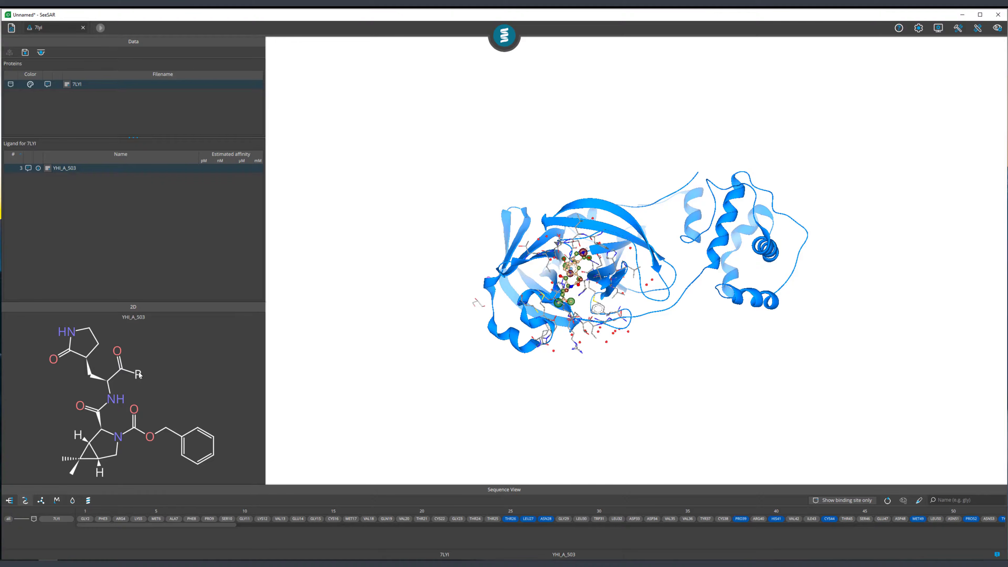
Step: Examine where ligand YHI_A_503 is covalently attached to the sulfur-containing residue in the binding site
drag(557, 381, 514, 331)
scroll(543, 244, up, 7)
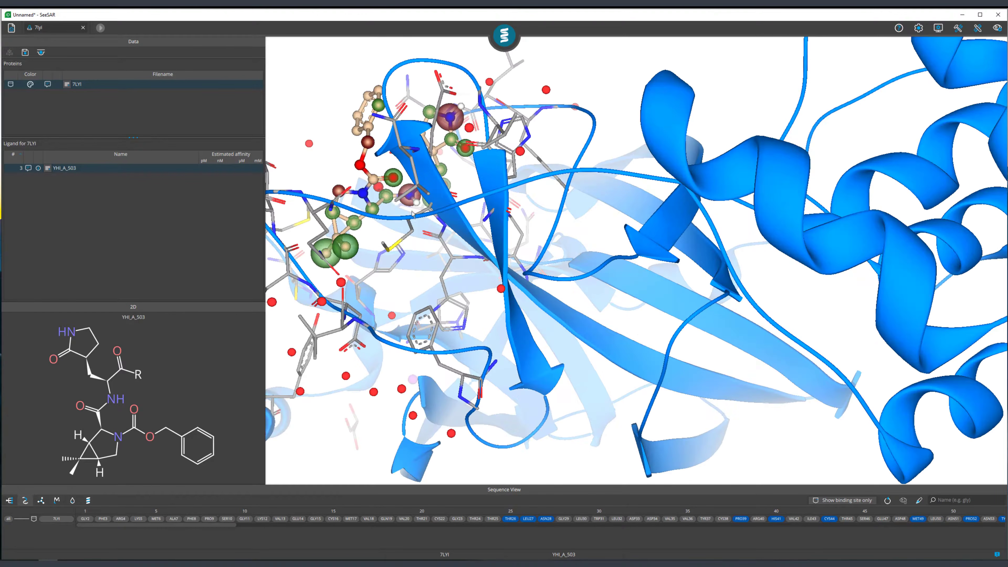
drag(396, 205, 460, 215)
scroll(492, 237, up, 6)
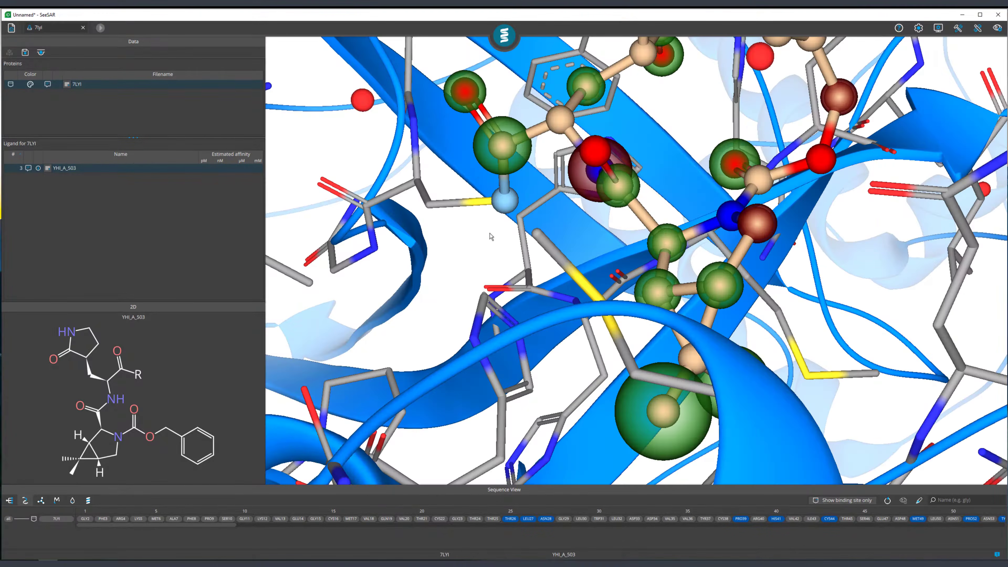
scroll(501, 238, up, 2)
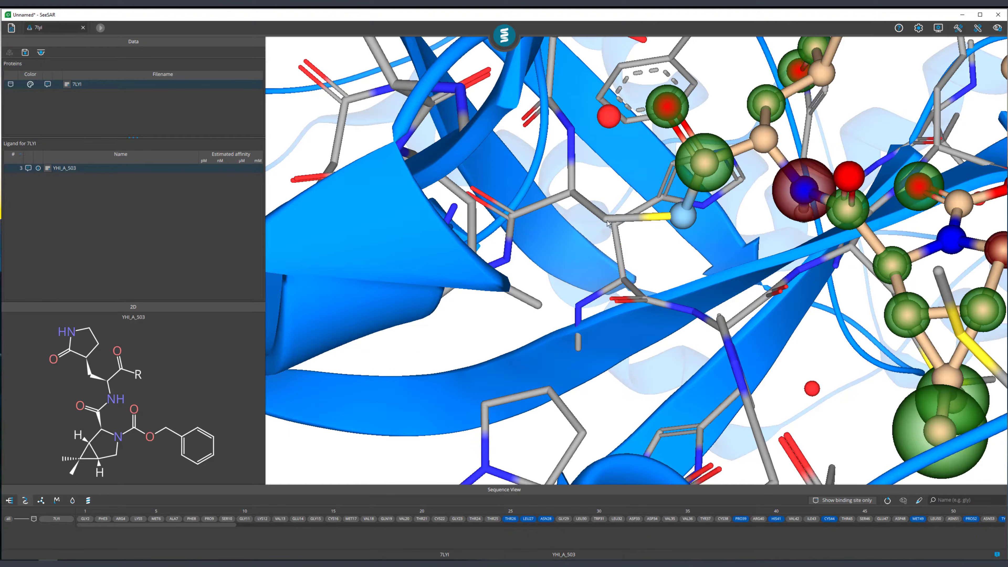
mouse_move(569, 214)
mouse_down()
mouse_move(569, 236)
mouse_move(566, 220)
mouse_up()
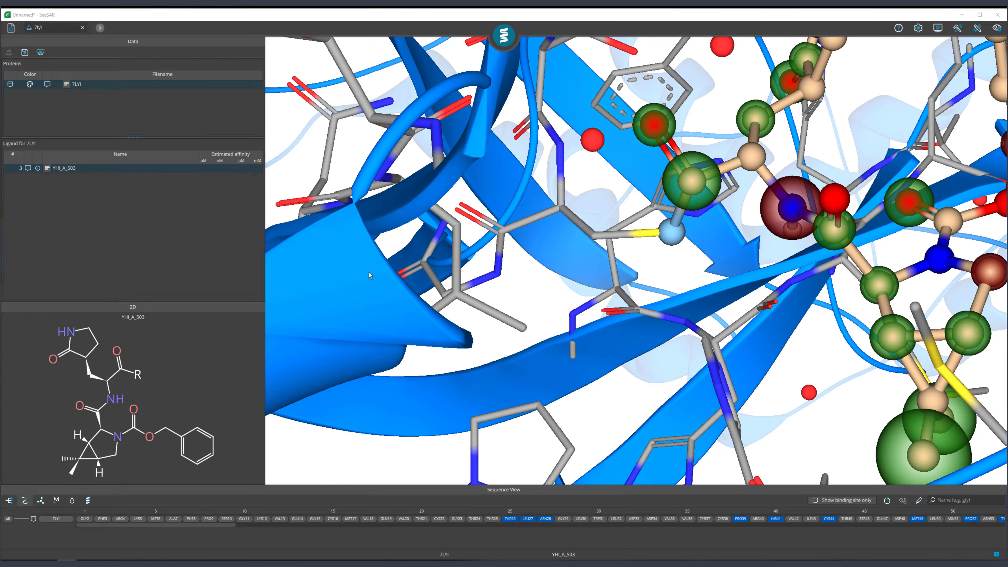
mouse_move(549, 324)
mouse_down()
mouse_move(537, 323)
mouse_move(536, 335)
mouse_move(532, 326)
mouse_move(547, 340)
mouse_up()
scroll(530, 320, down, 5)
scroll(529, 316, up, 3)
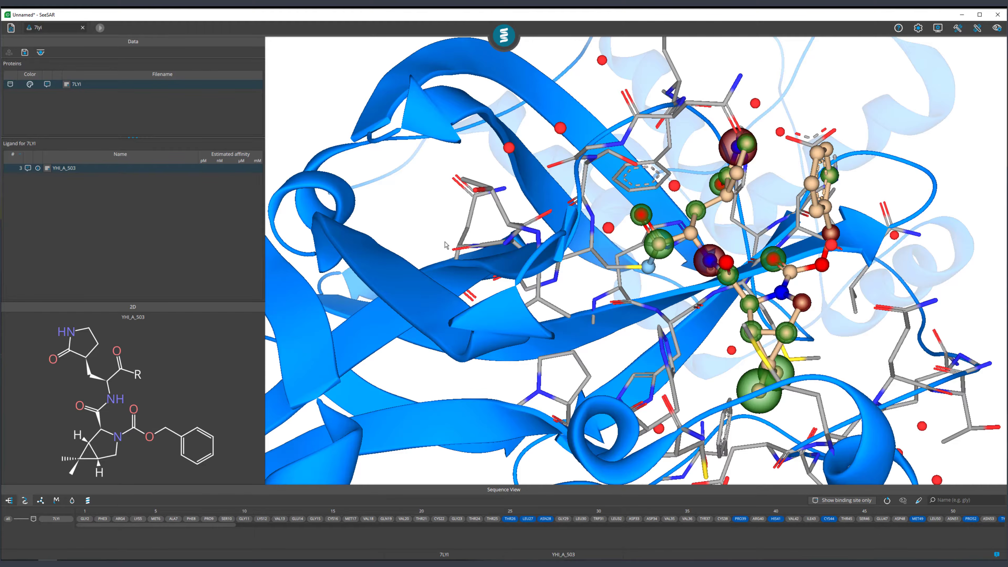
drag(446, 243, 455, 169)
Step: Try to calculate the estimated affinity of ligand YHI_A_503
right_click(105, 171)
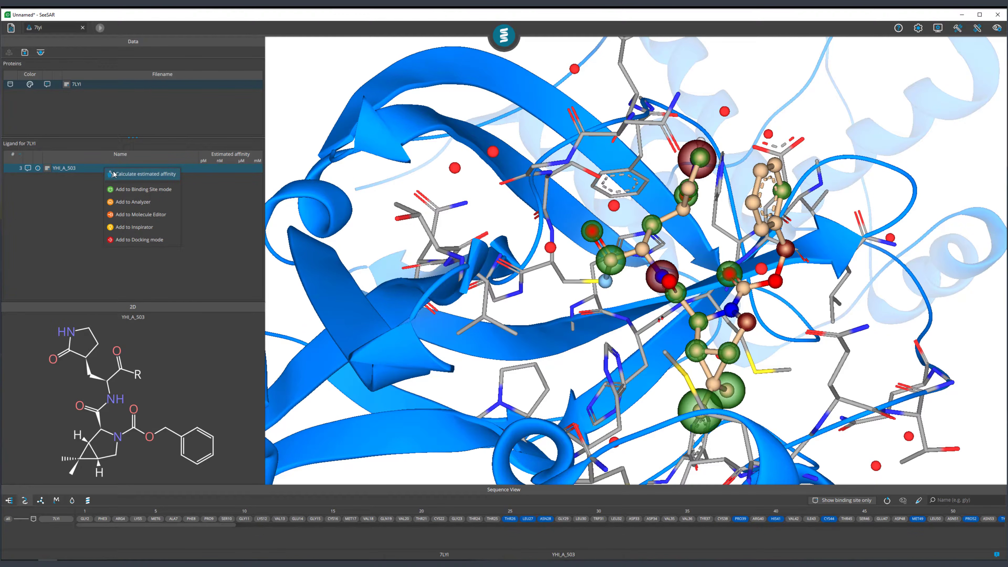
click(114, 174)
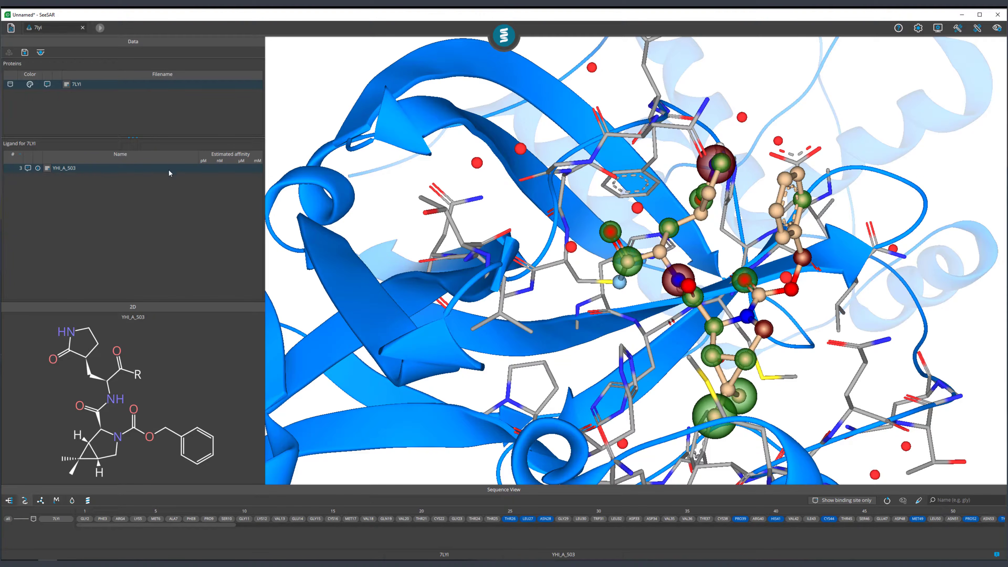
mouse_move(430, 218)
right_down()
mouse_move(425, 224)
mouse_move(424, 200)
right_up()
mouse_move(472, 230)
right_down()
mouse_move(569, 253)
mouse_move(586, 273)
mouse_move(566, 274)
right_up()
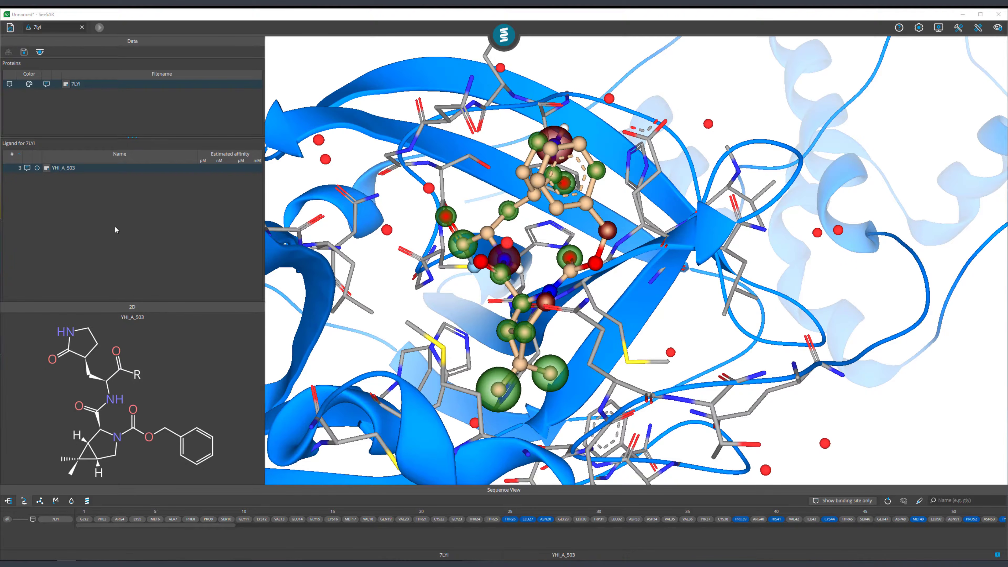
Step: Hide the ribbon representation of protein 7LYI, leaving the binding site residues and the ligand displayed
scroll(433, 381, down, 5)
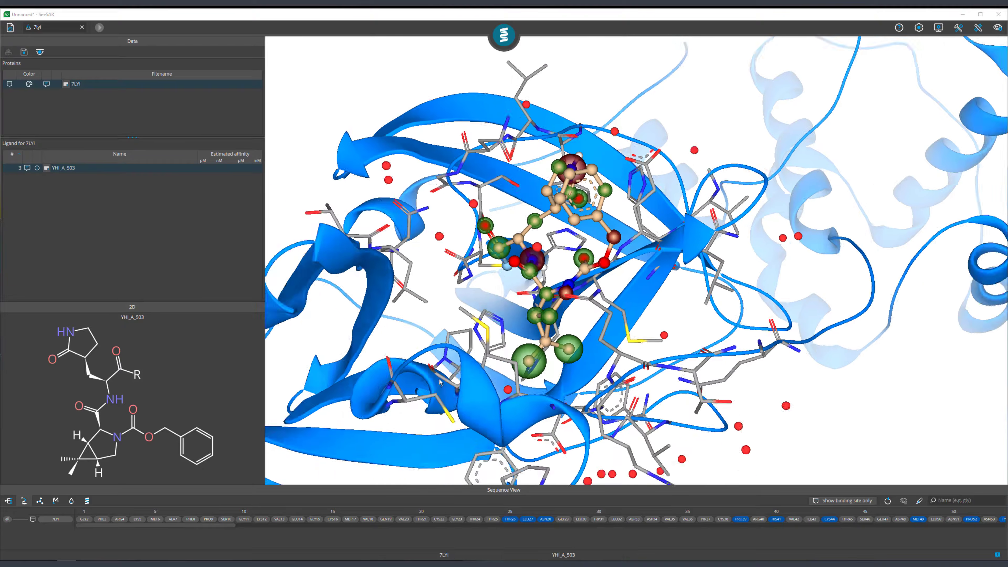
drag(434, 380, 493, 342)
scroll(494, 344, up, 3)
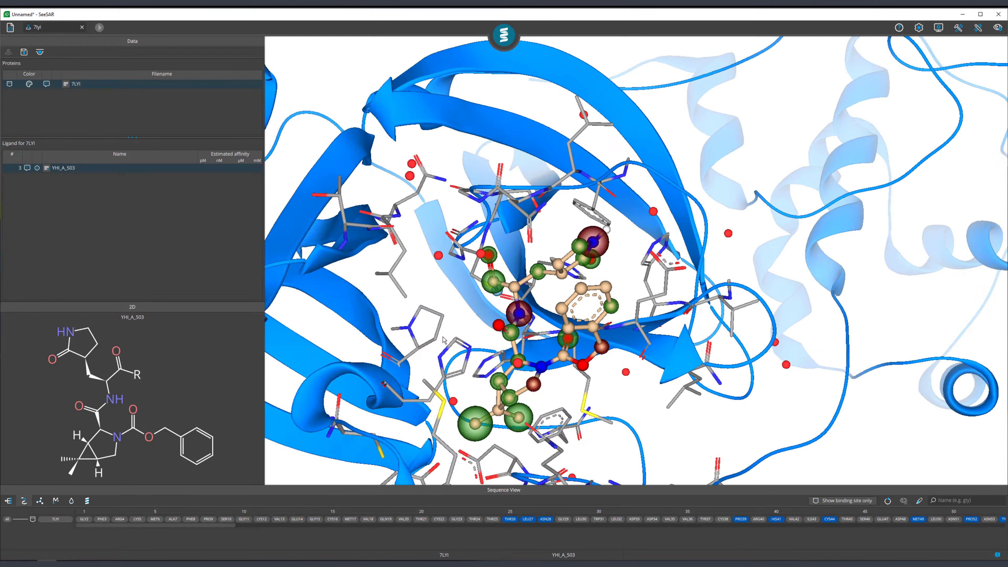
scroll(446, 338, up, 3)
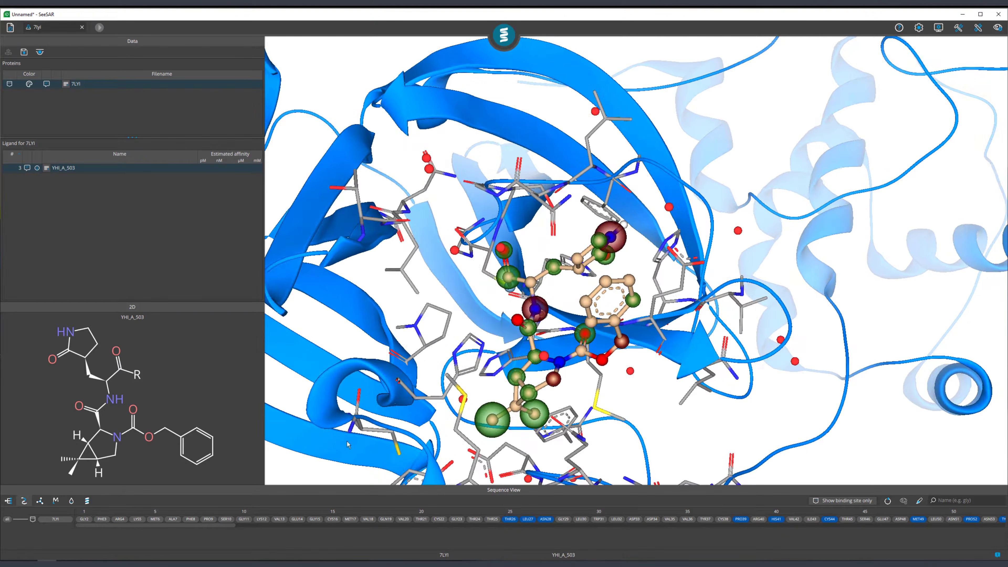
click(88, 501)
click(55, 519)
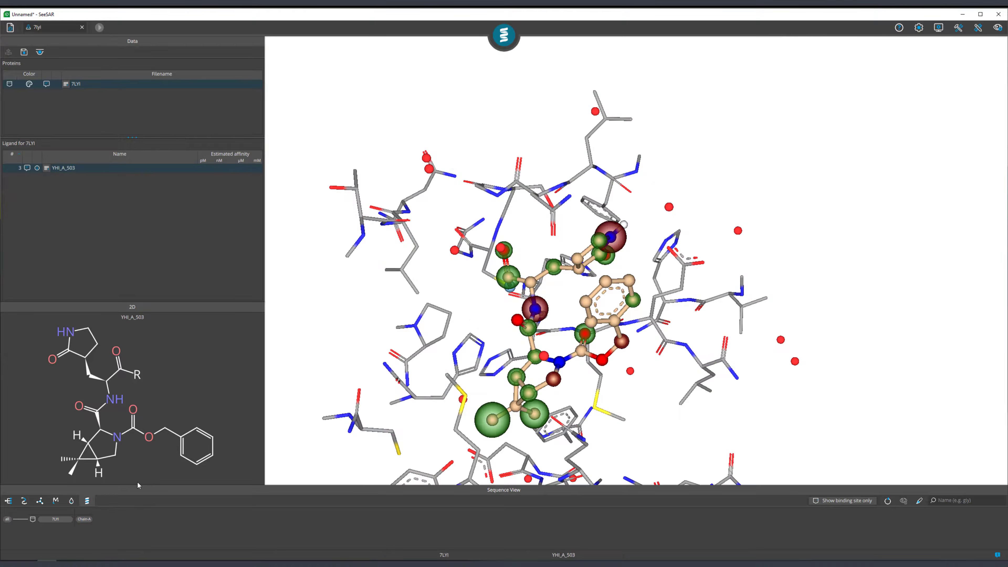
drag(414, 421, 381, 373)
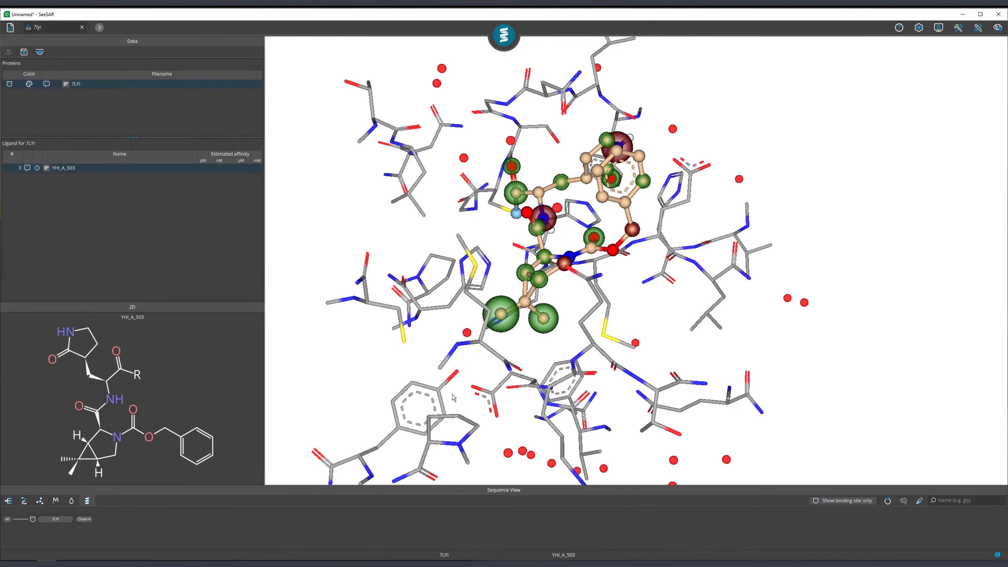
Step: Hide all water molecules of protein 7LYI
click(70, 501)
click(61, 521)
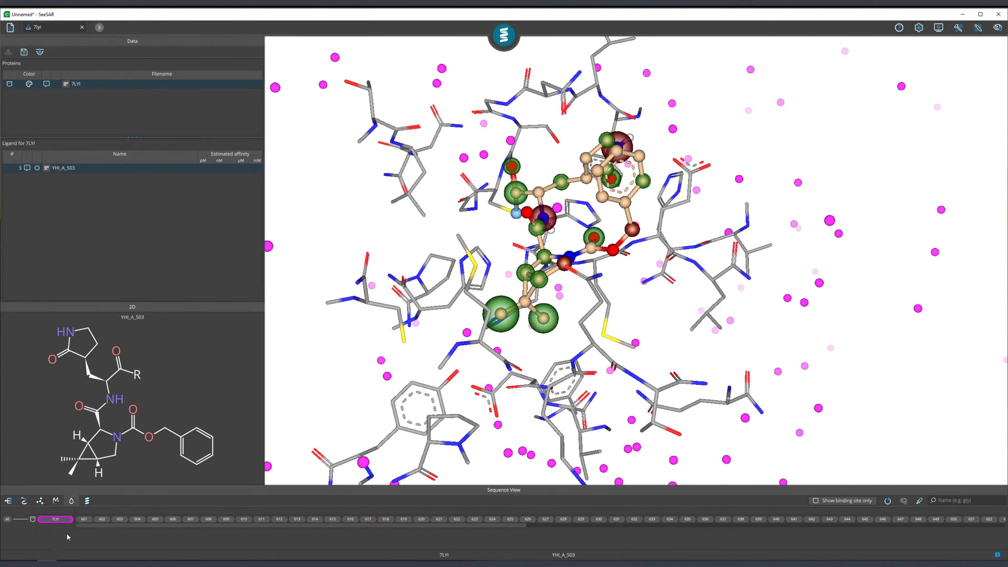
mouse_move(431, 368)
mouse_down()
mouse_move(430, 379)
mouse_move(452, 360)
mouse_move(441, 338)
mouse_move(488, 357)
mouse_move(489, 344)
mouse_move(474, 371)
mouse_up()
click(281, 266)
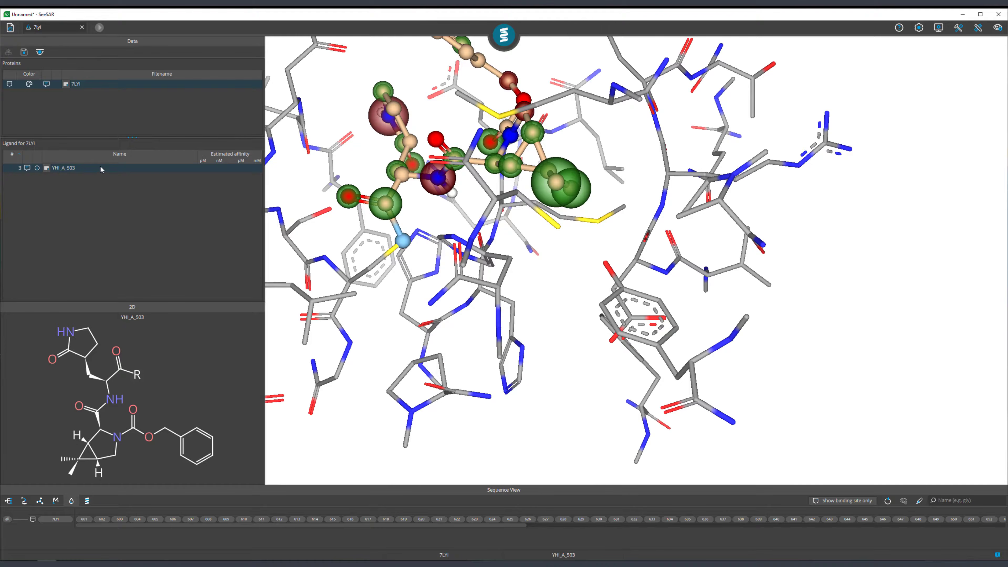
Step: Add ligand YHI_A_503 to Docking mode and inspect the highlighted covalent attachment bond
right_click(101, 170)
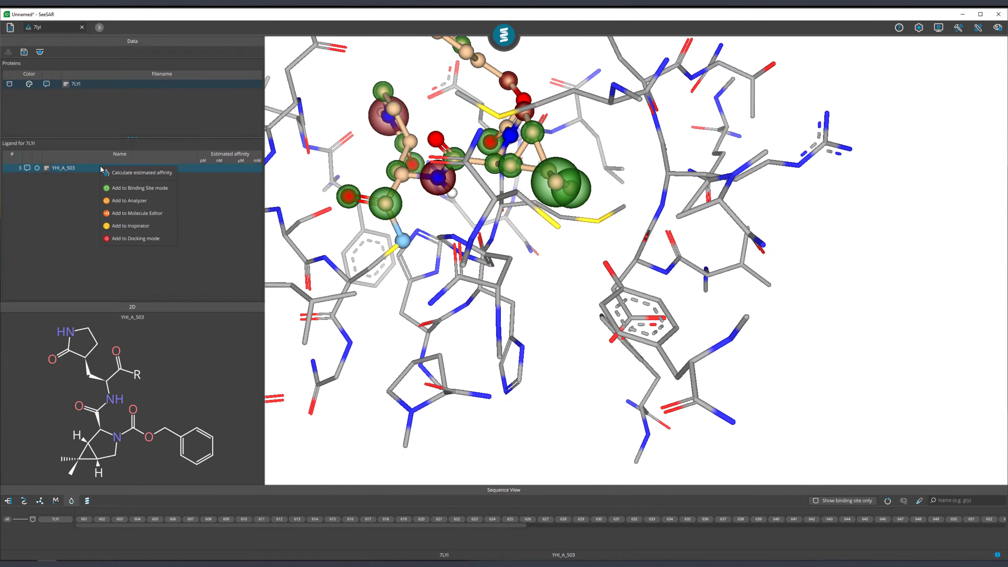
click(120, 238)
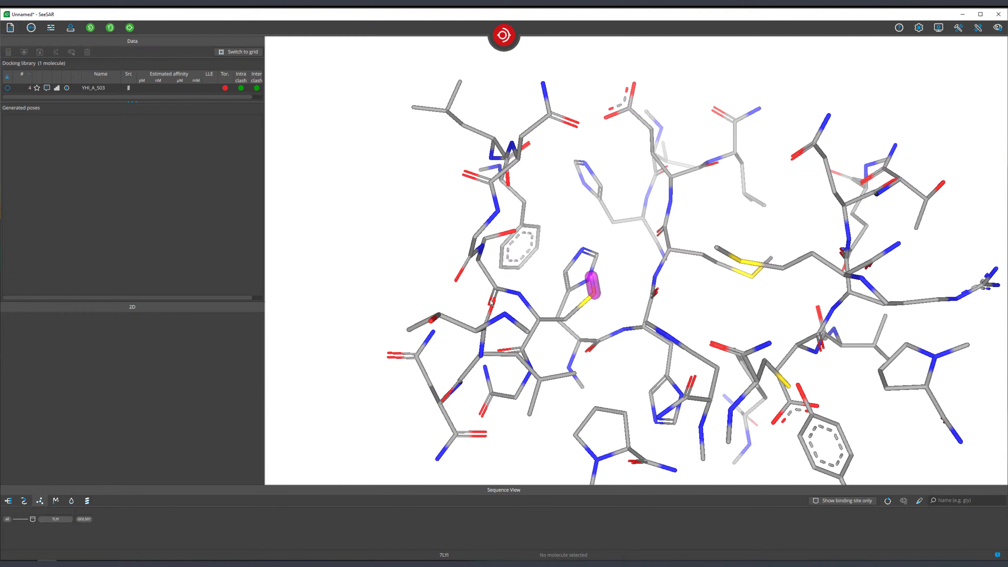
drag(492, 303, 371, 239)
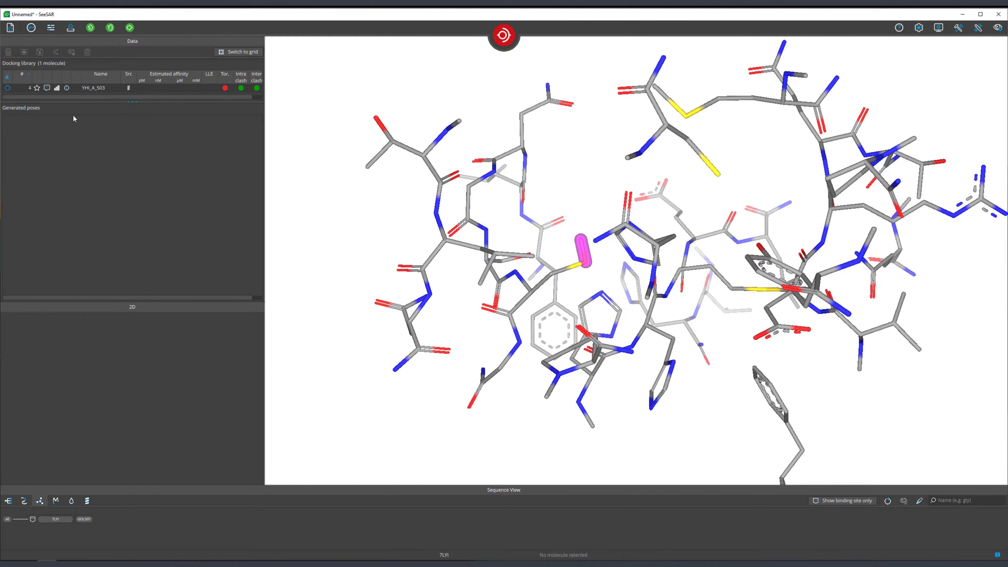
Step: Display YHI_A_503 from the docking library and generate docking poses for it
click(94, 89)
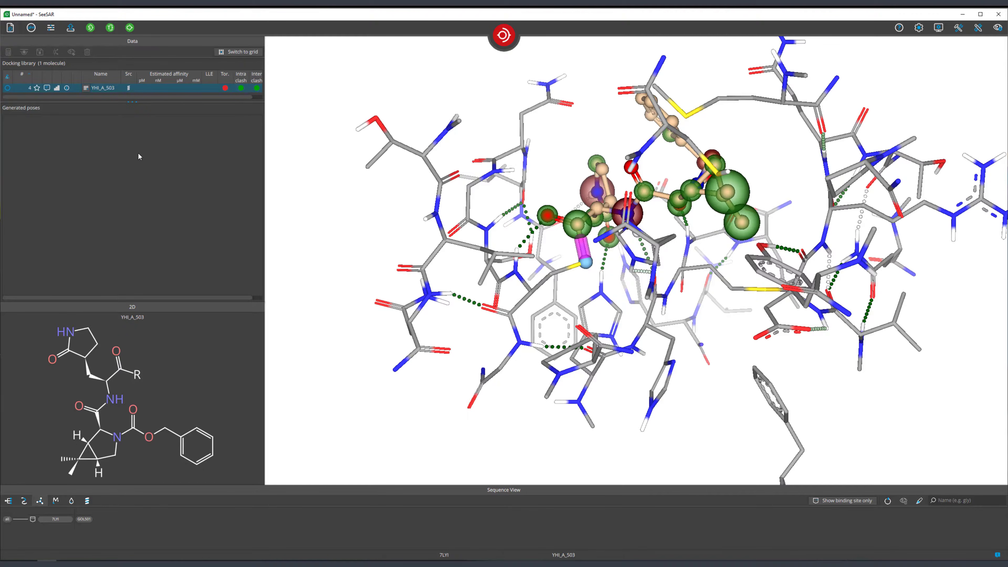
click(131, 31)
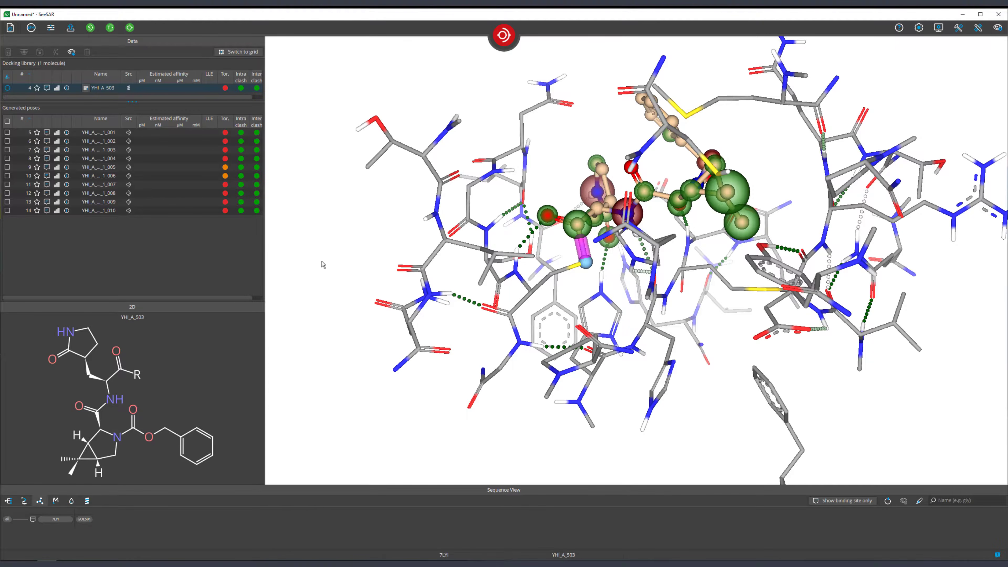
drag(353, 185, 512, 233)
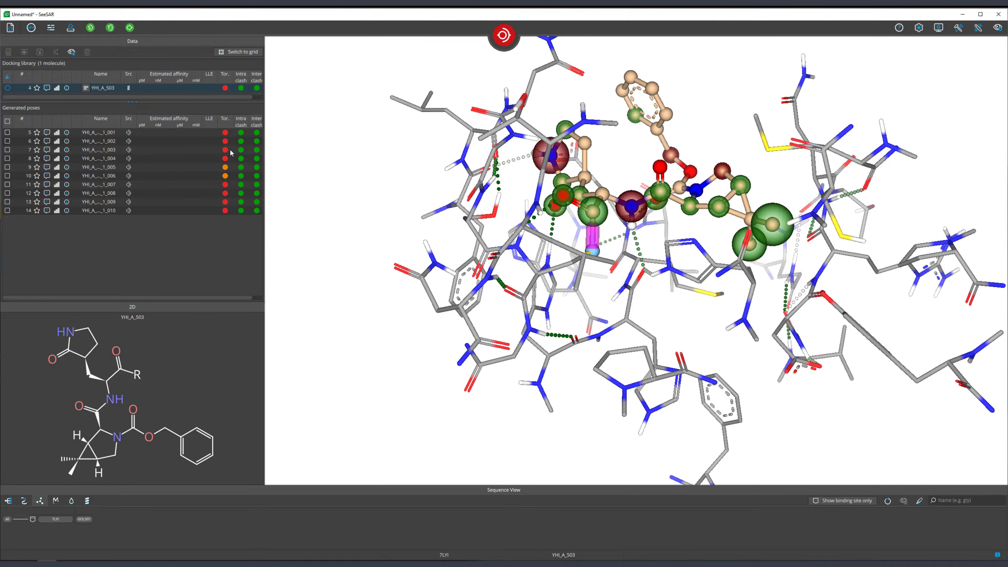
Step: View generated poses YHI_A_503_1_001 and YHI_A_503_1_002, and sort the poses by torsion and by intramolecular clash
click(112, 133)
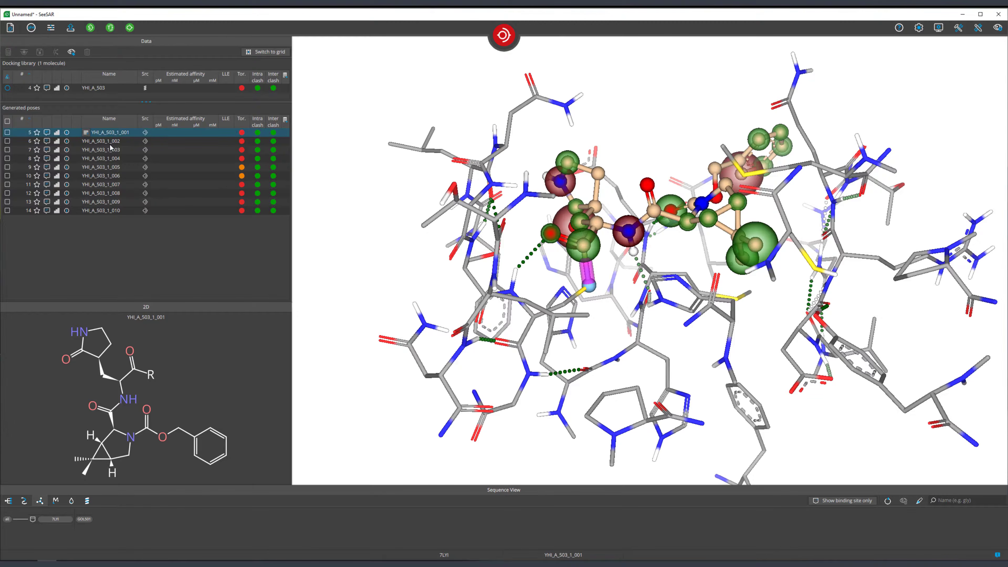
click(111, 143)
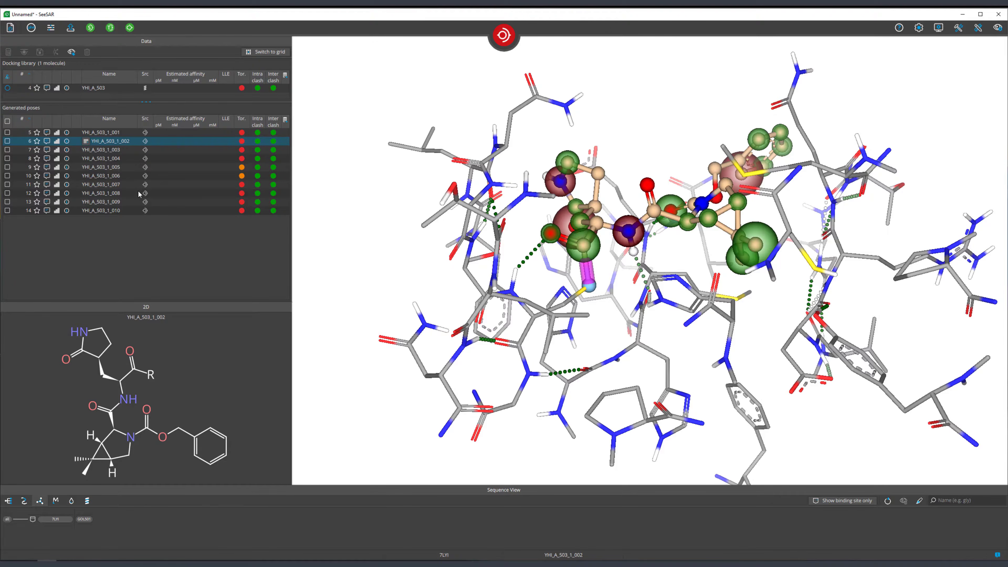
click(241, 119)
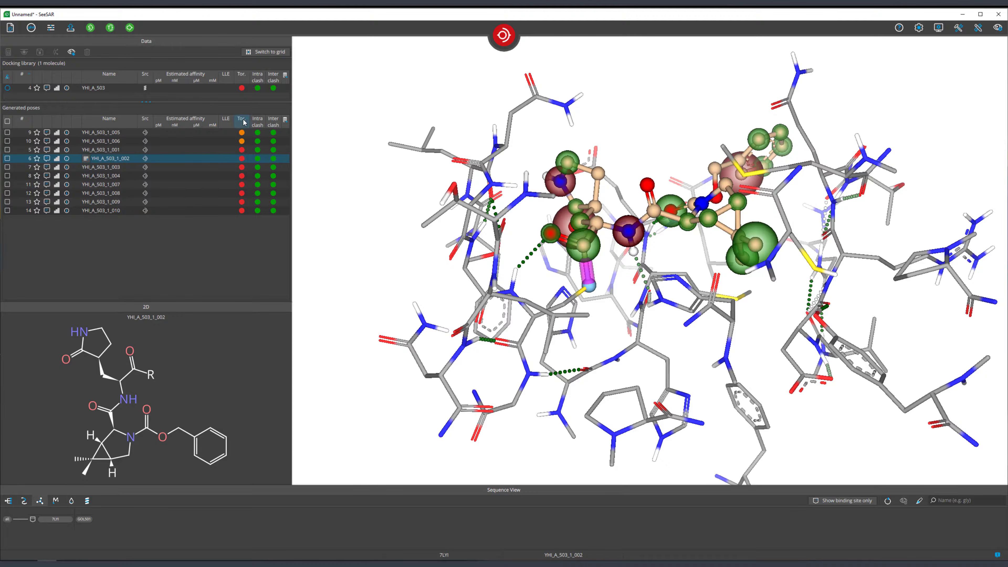
click(260, 120)
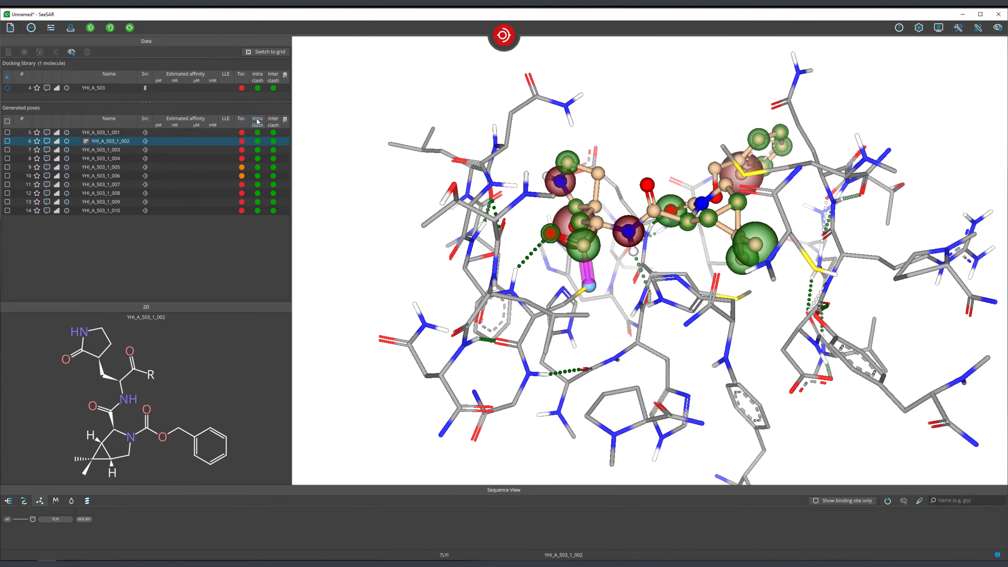
Step: Sort the generated poses by torsion quality and inspect poses YHI_A_503_1_009 and YHI_A_503_1_004 in the binding site
click(241, 123)
click(139, 184)
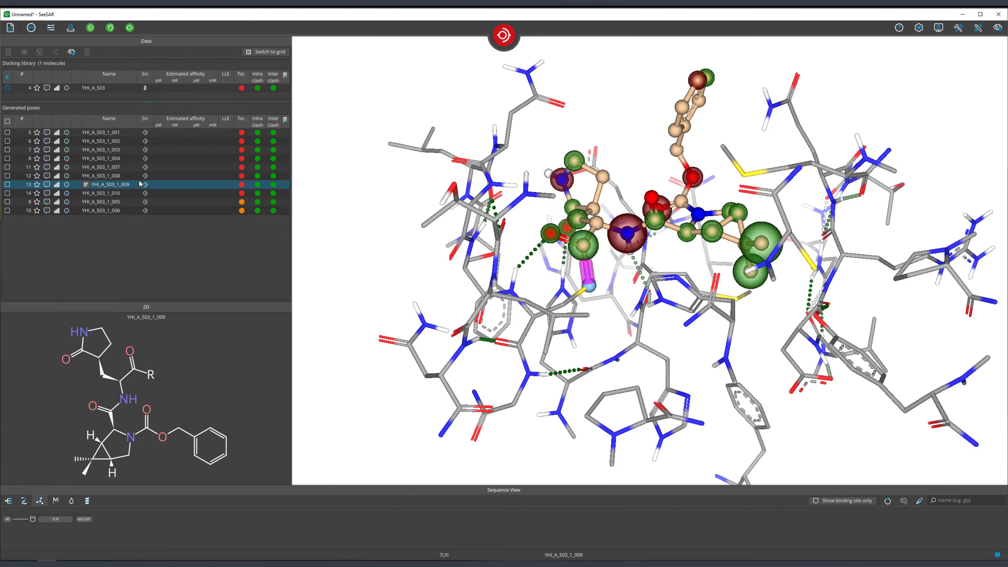
click(121, 158)
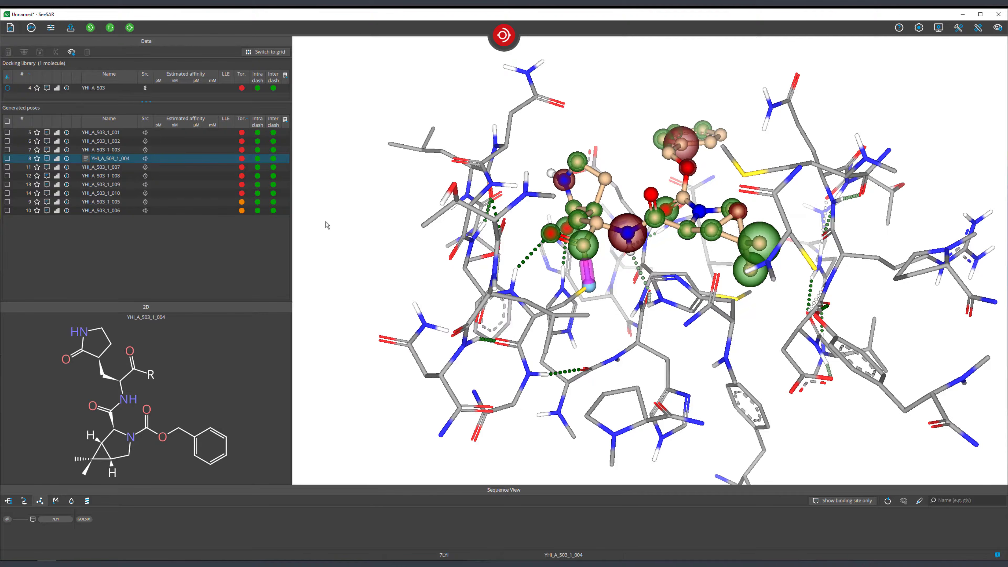
click(504, 36)
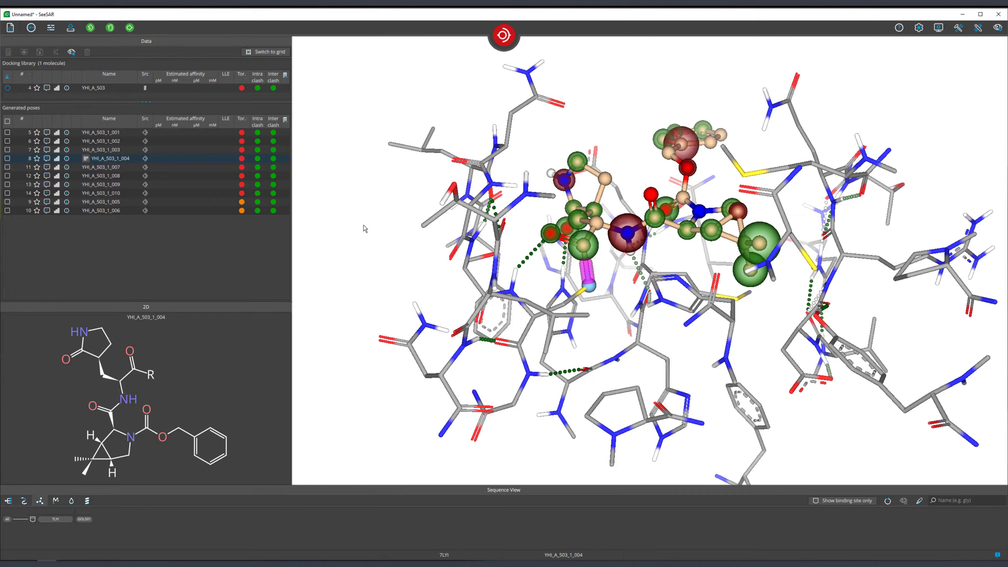
mouse_move(352, 224)
mouse_down()
mouse_move(351, 246)
mouse_move(366, 239)
mouse_up()
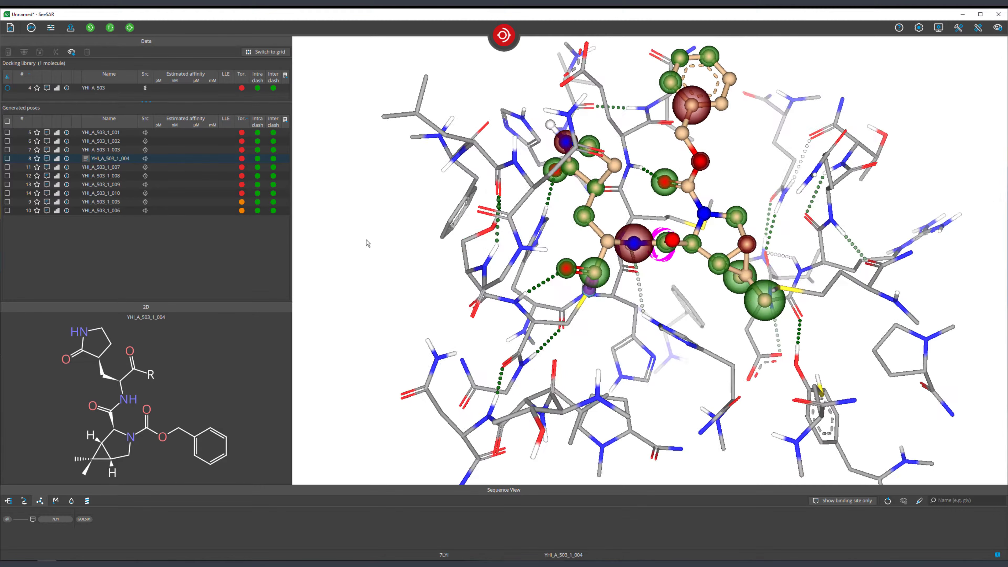
middle_drag(377, 210, 379, 272)
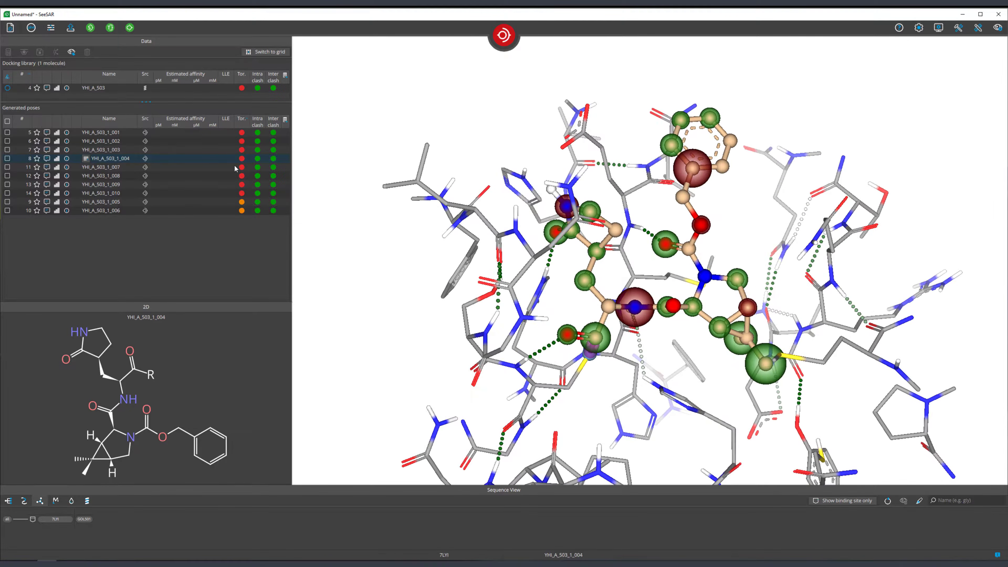
Step: Sort the generated poses by estimated affinity in both directions and inspect poses YHI_A_503_1_002 and YHI_A_503_1_008
click(185, 124)
click(183, 132)
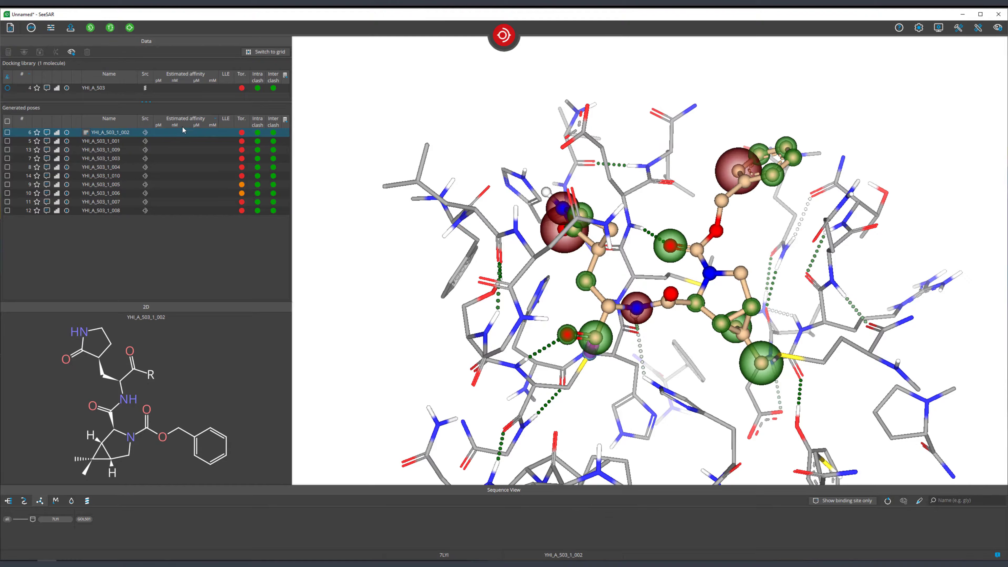
click(186, 127)
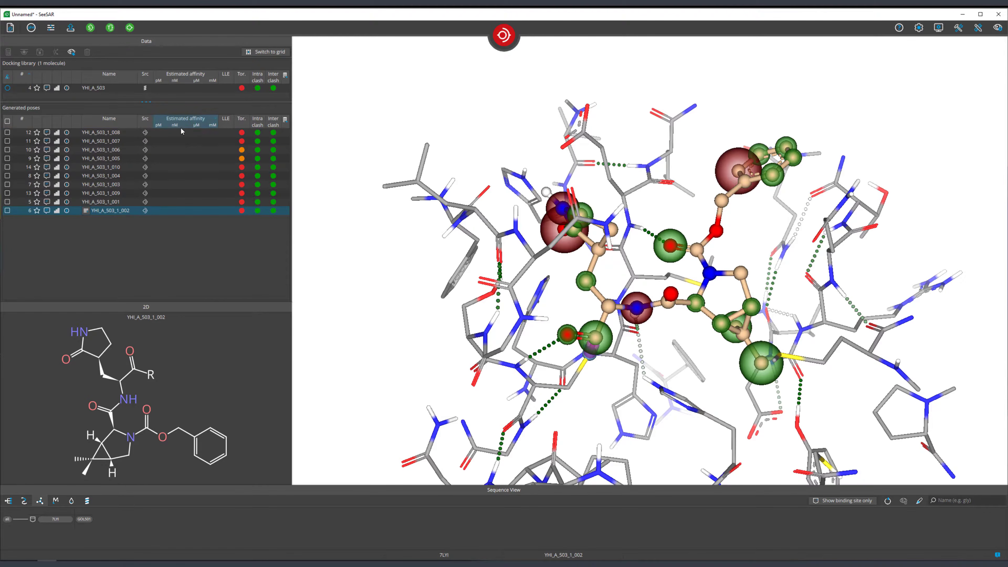
click(182, 132)
mouse_move(391, 282)
mouse_down()
mouse_move(368, 243)
mouse_move(365, 255)
mouse_move(409, 288)
mouse_move(396, 293)
mouse_up()
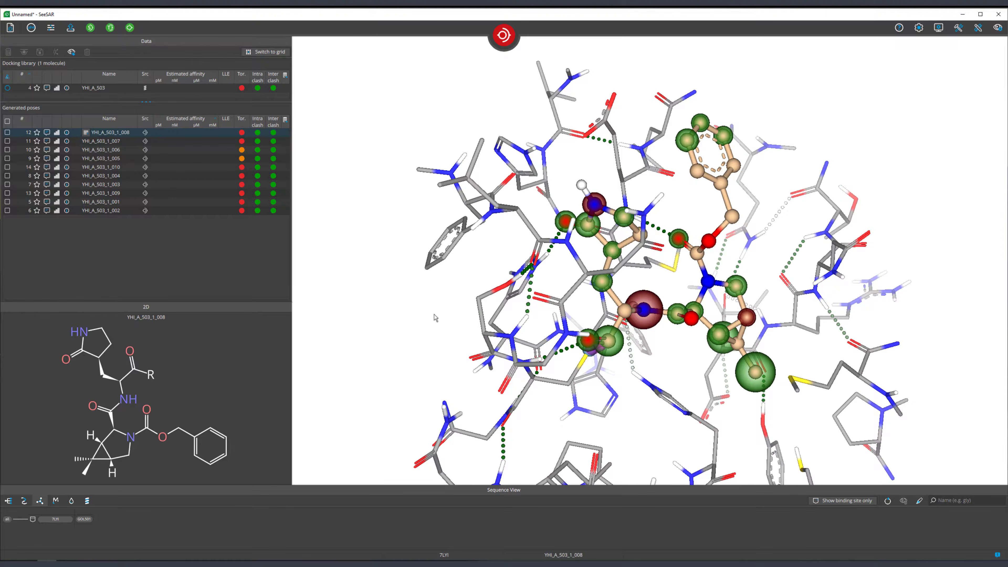
drag(509, 320, 497, 318)
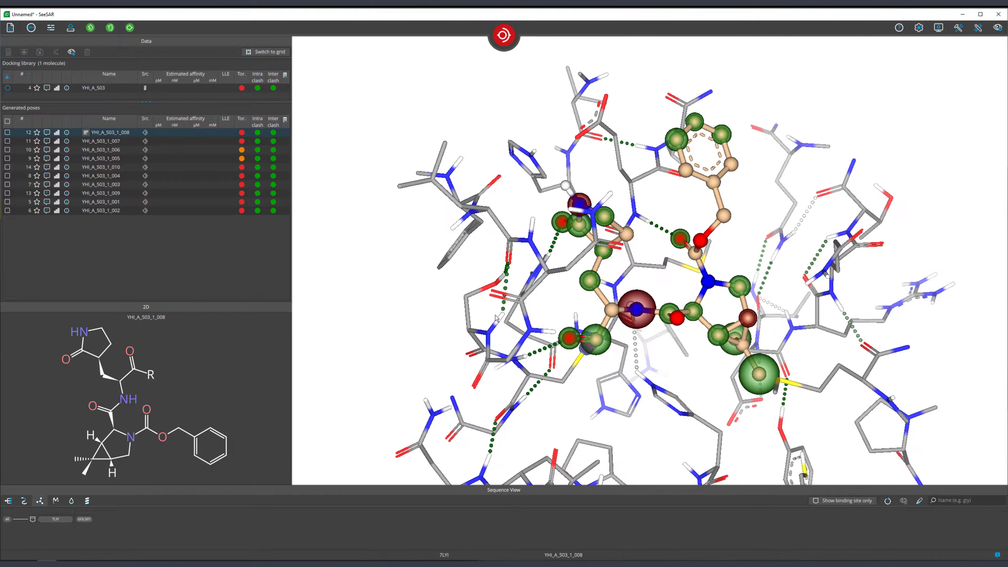
Step: Add generated pose YHI_A_503_1_008 to the Molecule Editor and display it there to inspect its covalent attachment
right_click(175, 136)
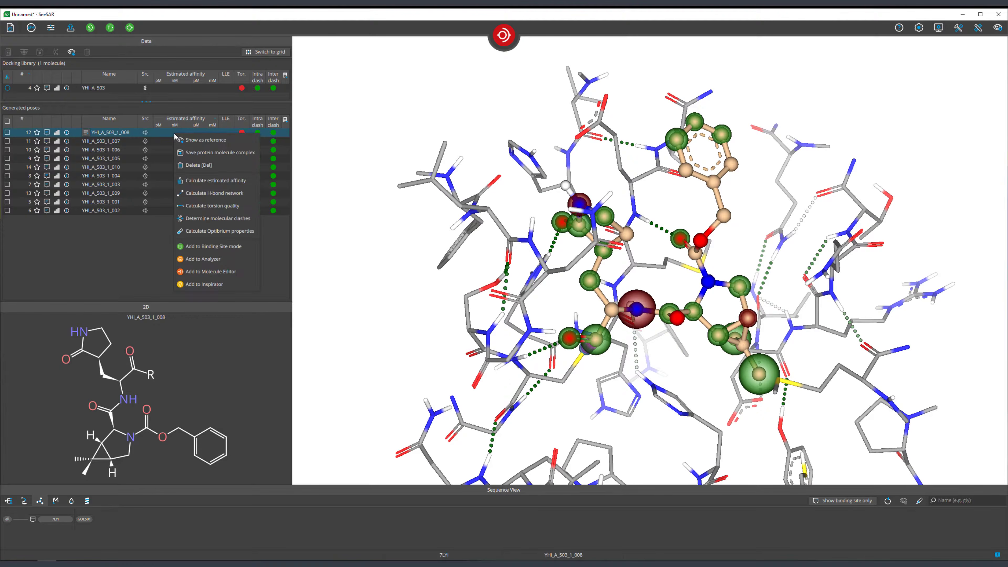
click(200, 273)
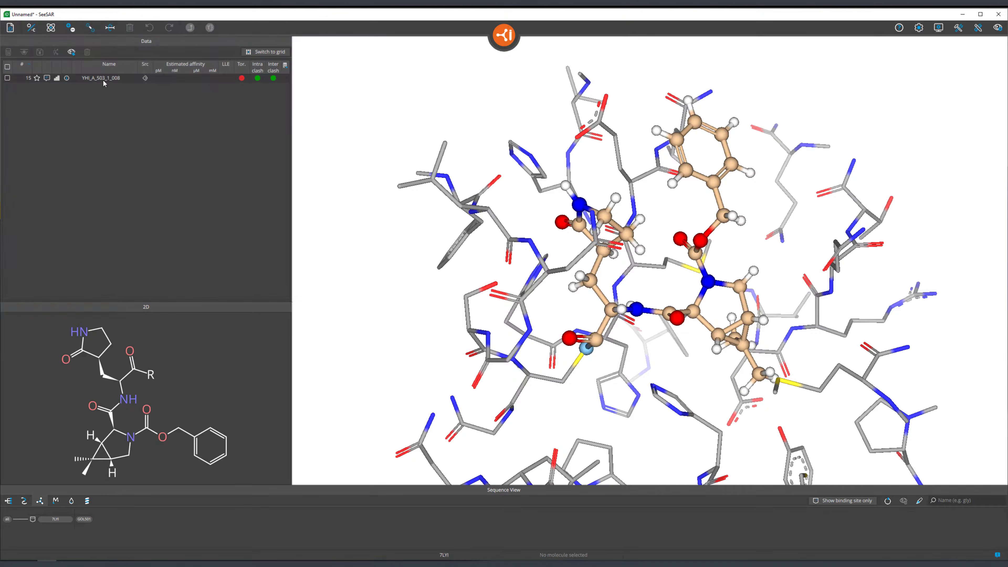
click(104, 82)
drag(421, 319, 432, 281)
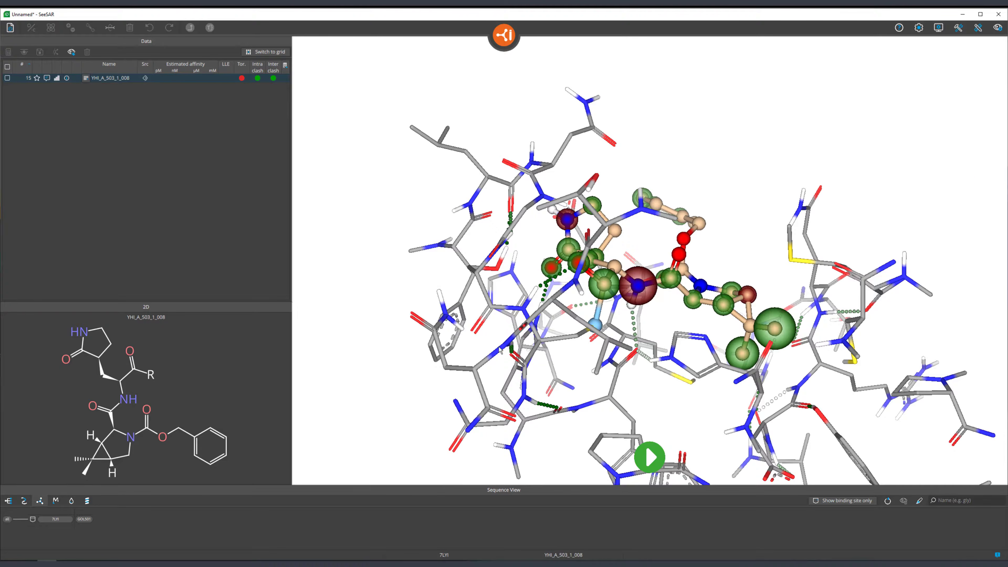
drag(498, 347, 489, 354)
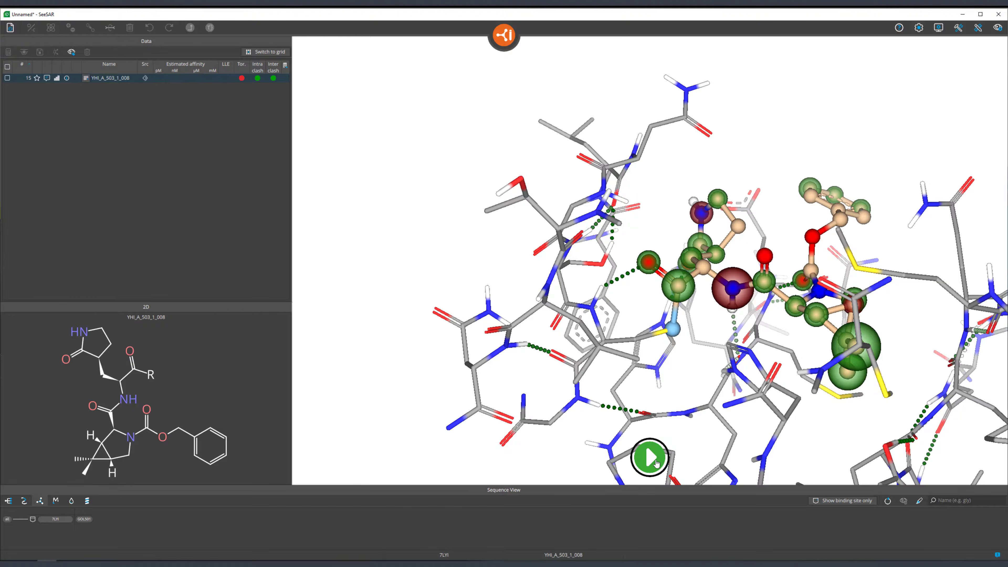
Step: Start editing YHI_A_503_1_008 and delete the R linker atom attached to its carbonyl carbon
click(481, 338)
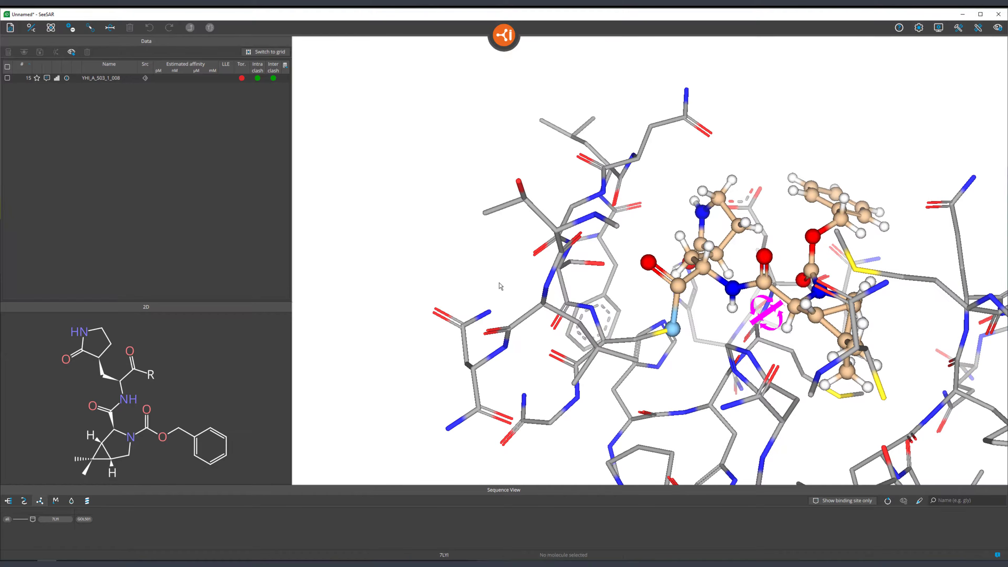
middle_drag(500, 283, 432, 272)
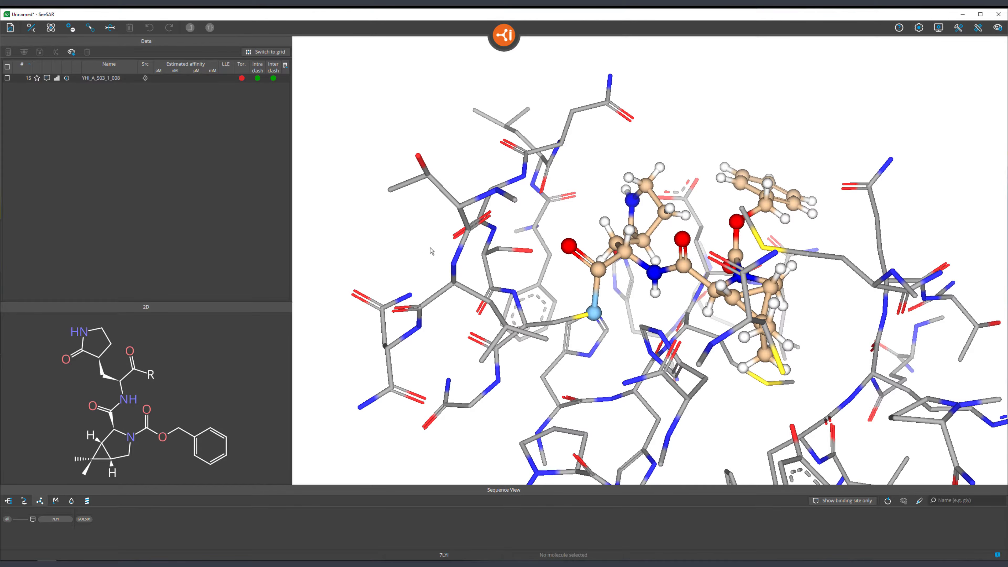
drag(430, 250, 424, 260)
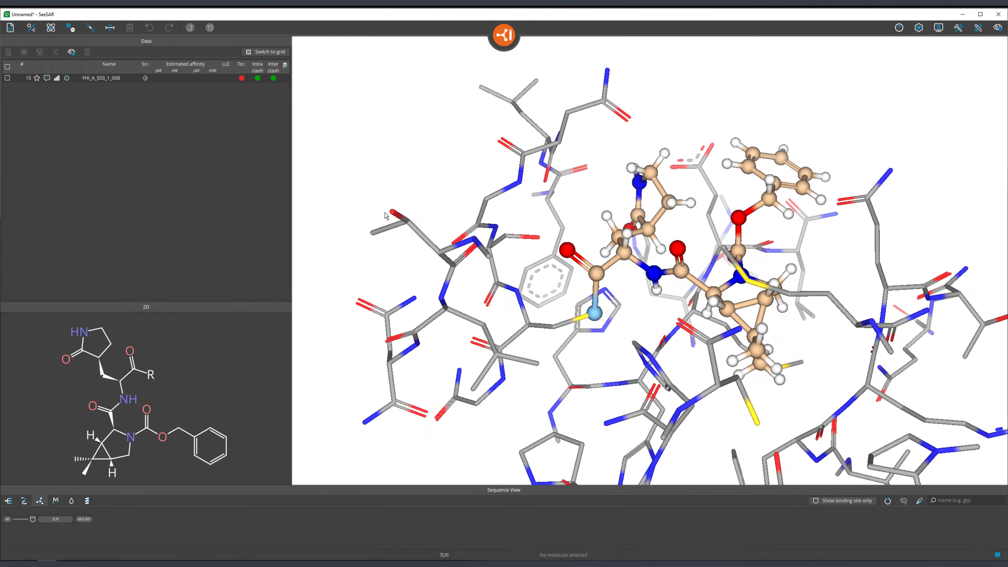
click(595, 314)
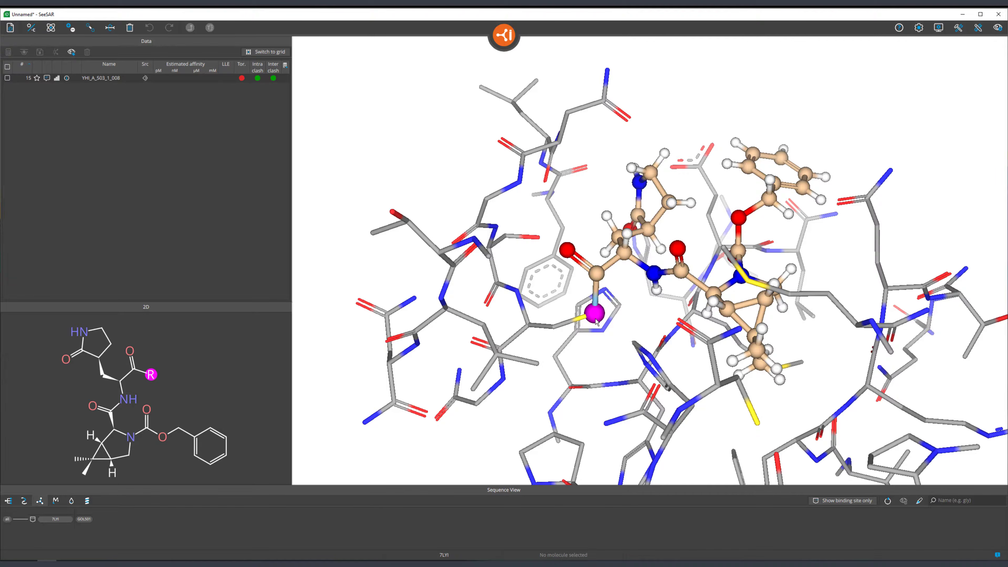
click(131, 29)
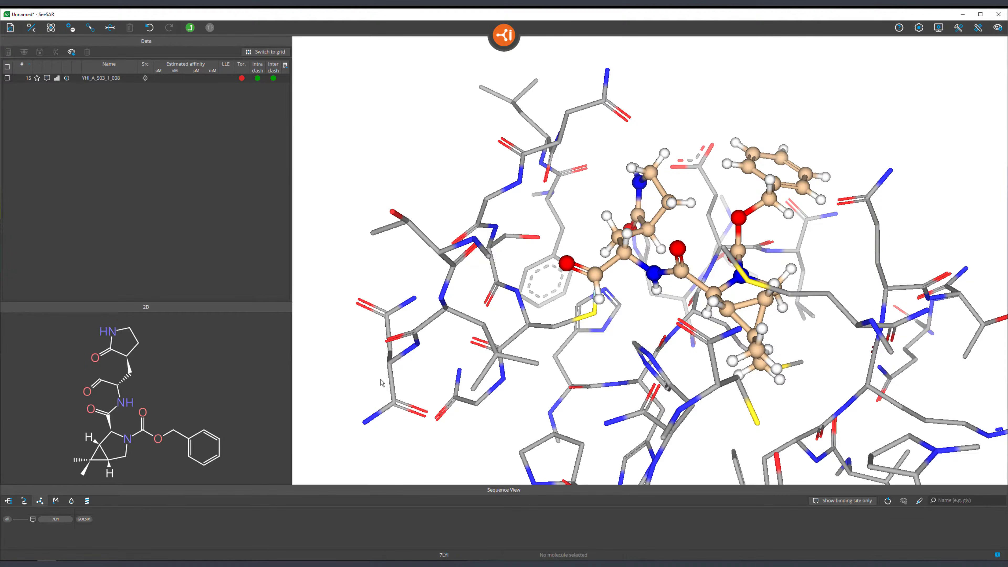
Step: Replace the hydrogen on the ligand's central amide nitrogen with a carbon to form a methyl group
drag(382, 382, 349, 287)
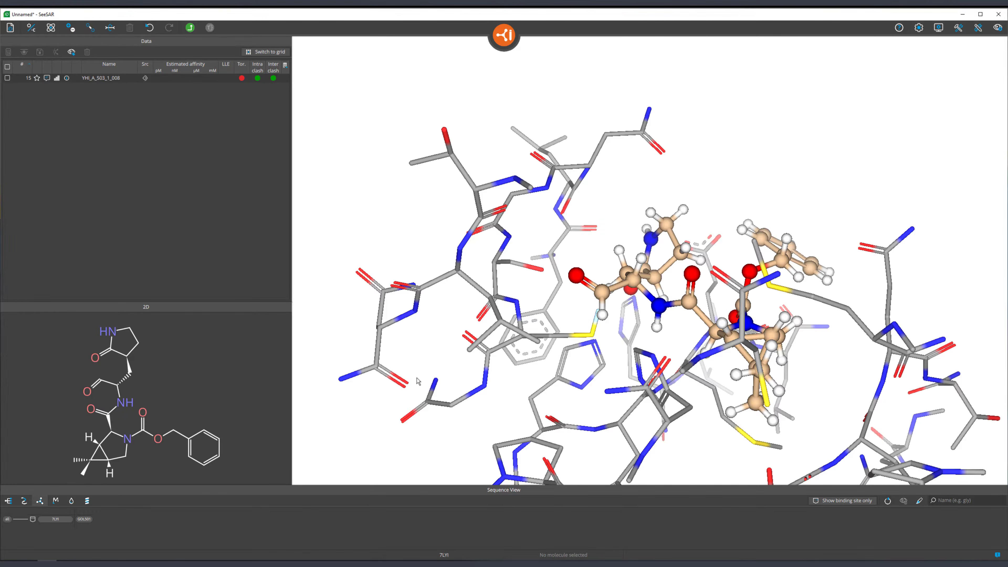
mouse_move(419, 381)
mouse_down()
mouse_move(421, 353)
mouse_move(402, 351)
mouse_move(428, 377)
mouse_up()
scroll(572, 366, up, 8)
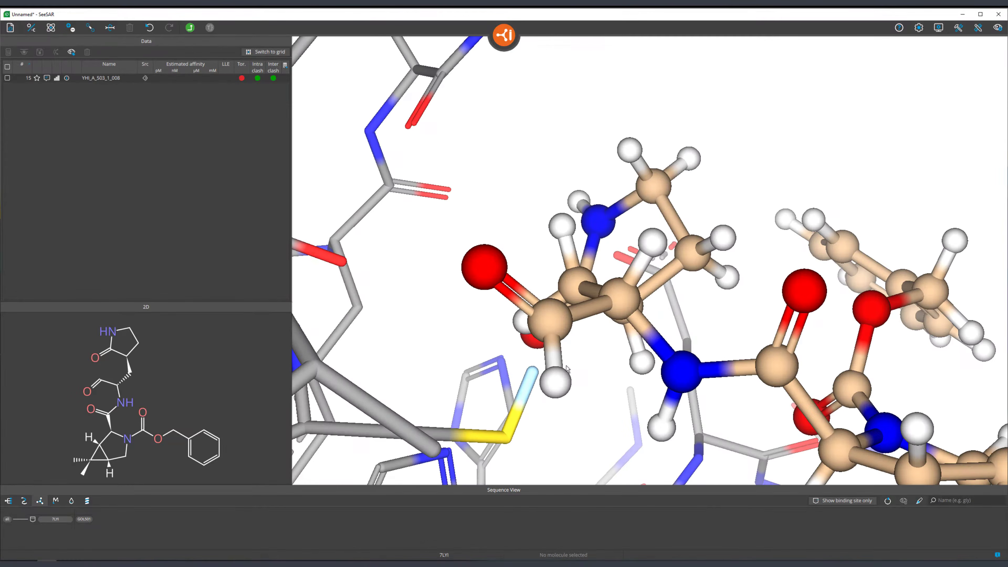
drag(572, 367, 613, 334)
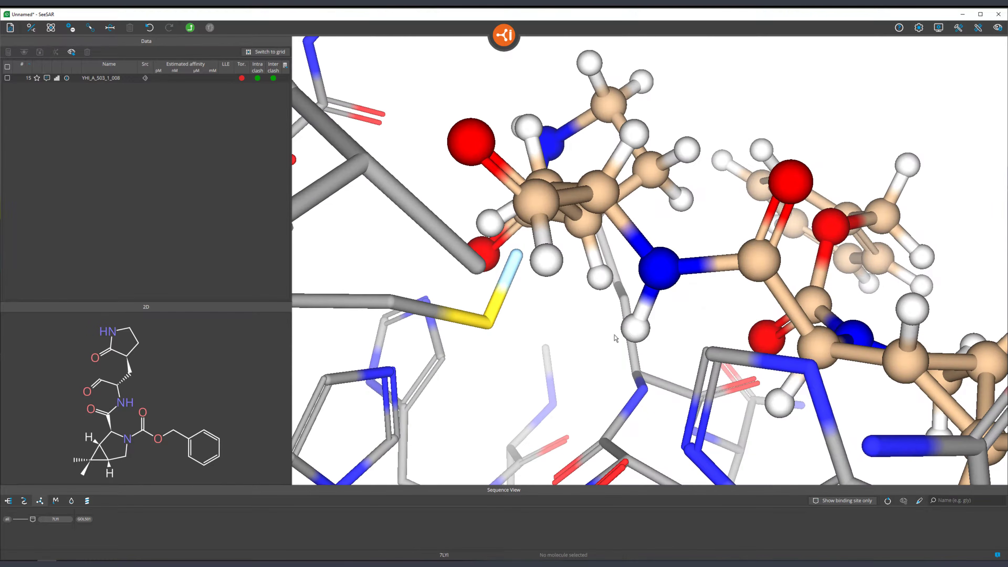
key(c)
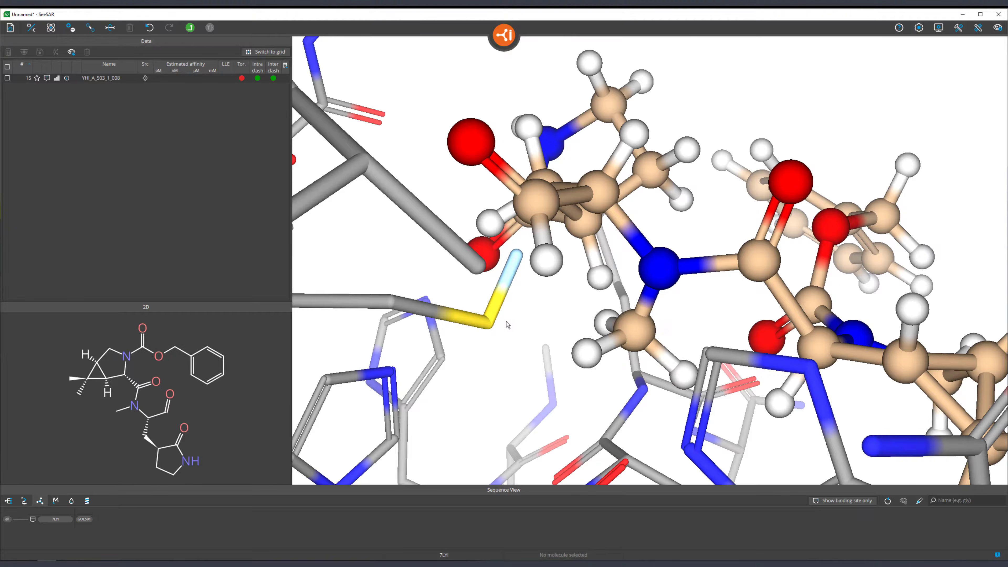
Step: Change one hydrogen of the N-methyl group into an R linker atom
drag(512, 365, 527, 389)
click(576, 363)
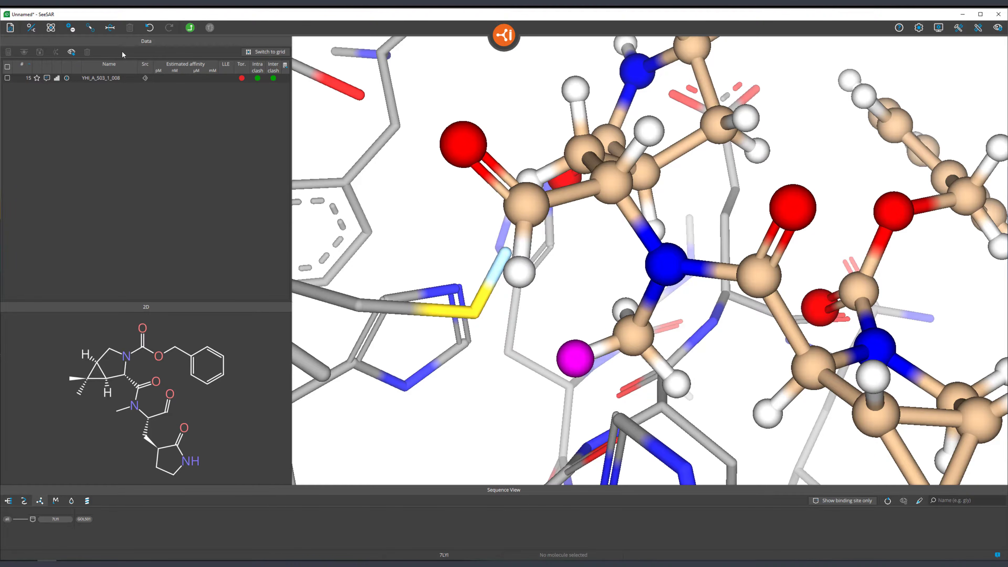
click(51, 28)
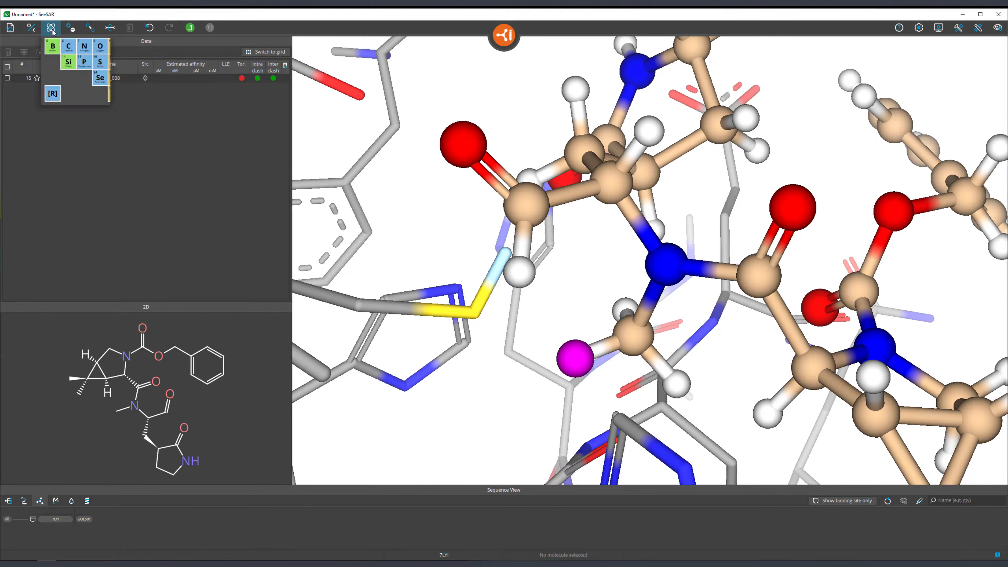
click(52, 96)
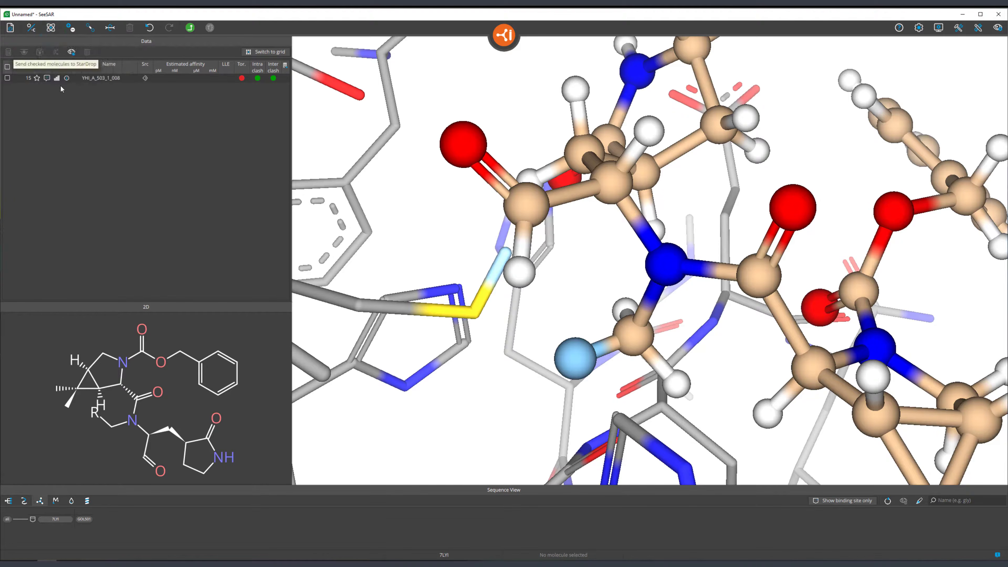
Step: Store the edited ligand as a new entry in the molecule table and inspect the relocated linker near the protein's sulfur
click(190, 29)
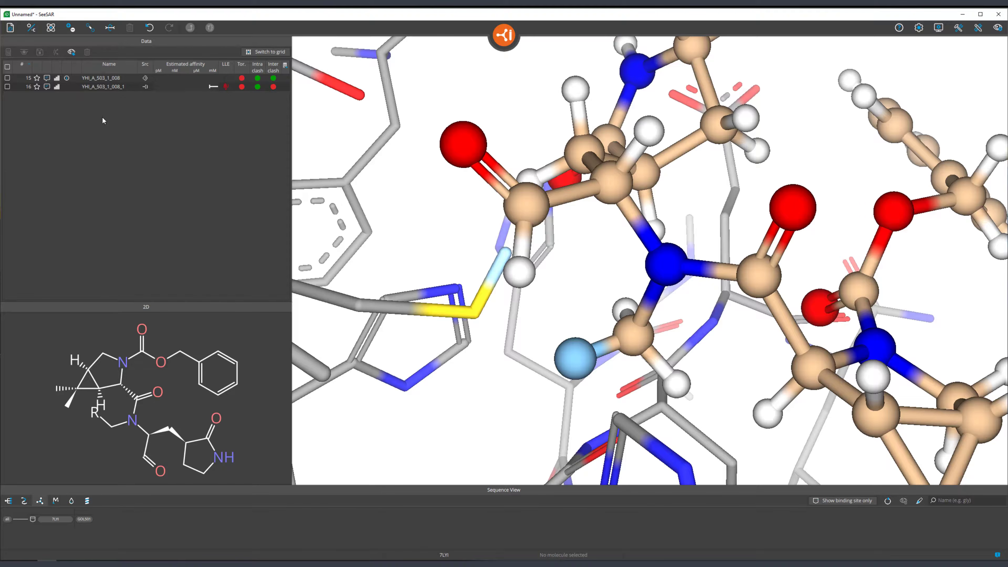
drag(354, 239, 365, 239)
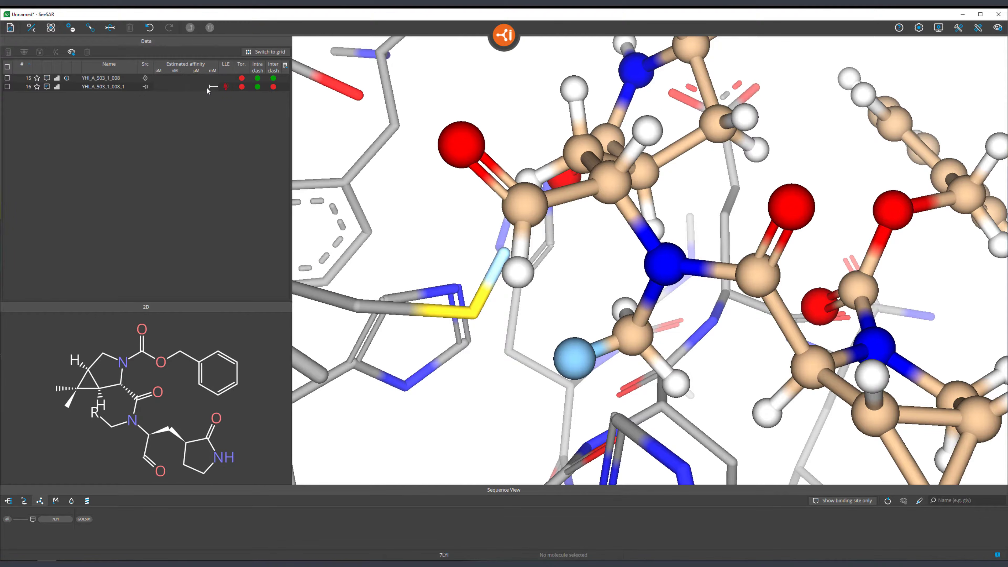
scroll(397, 302, down, 5)
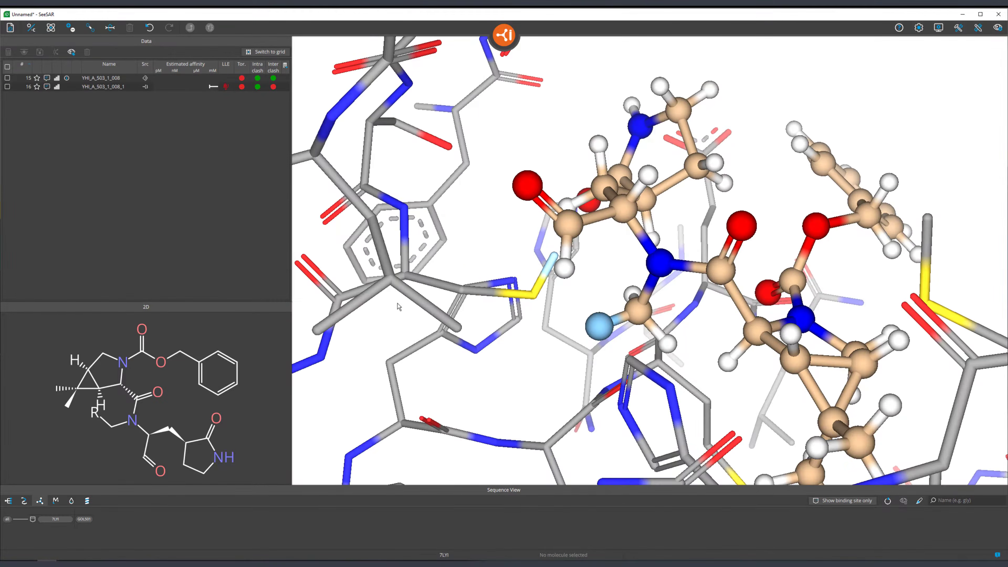
drag(402, 308, 436, 348)
drag(439, 337, 474, 348)
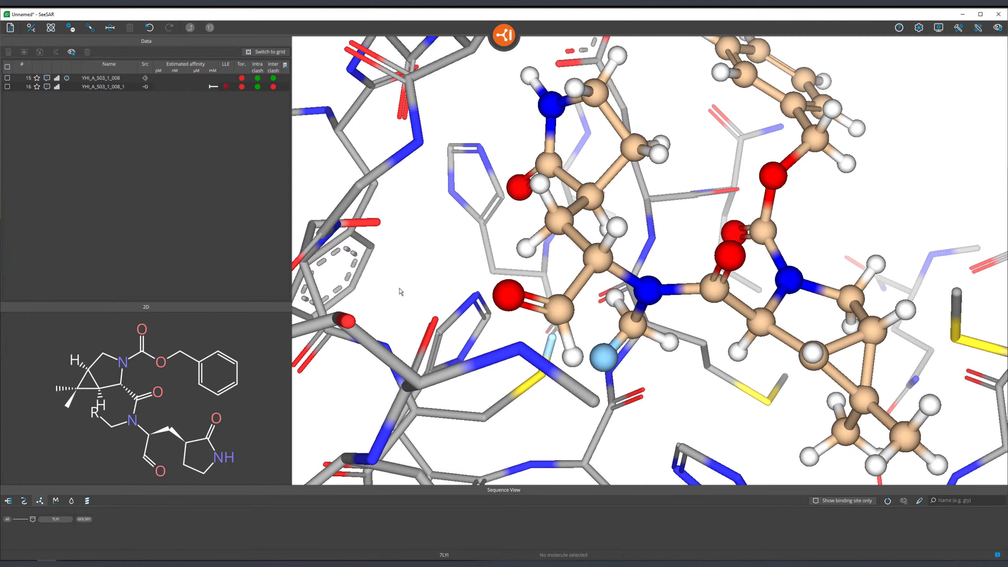
drag(435, 282, 393, 276)
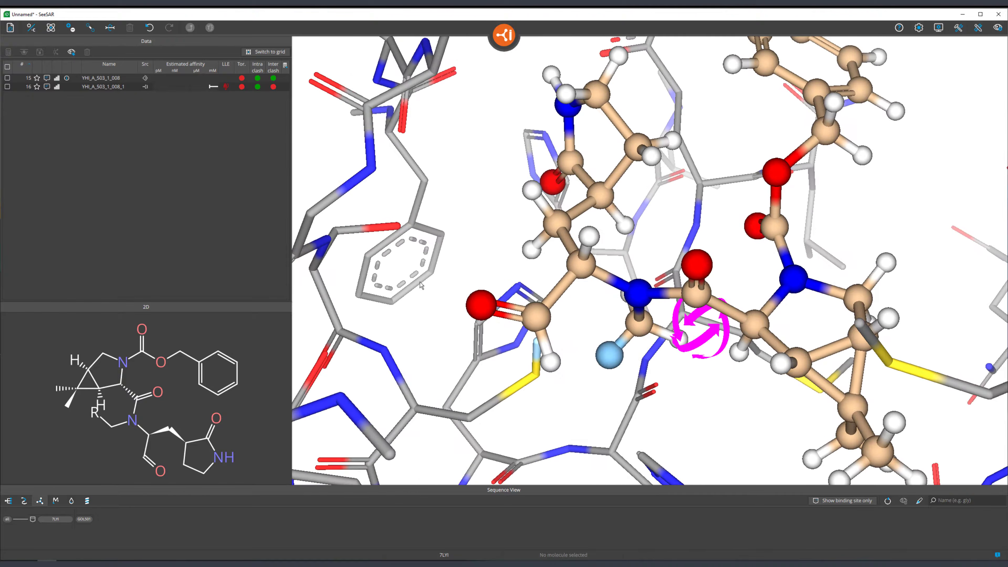
Step: Add the edited ligand YHI_A_503_1_008_1 to Docking mode and display it from the docking library beside the highlighted attachment bond
right_click(94, 89)
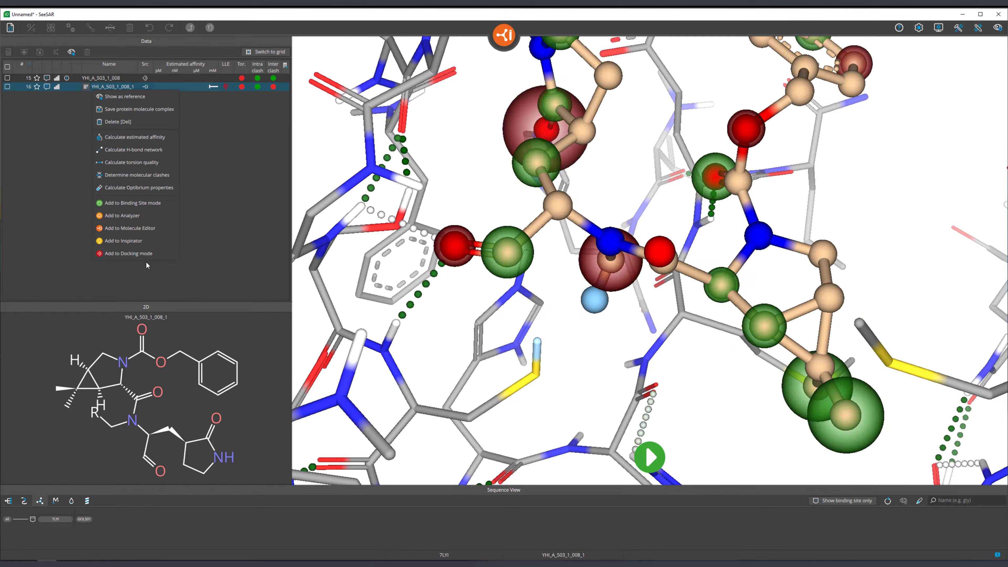
click(127, 253)
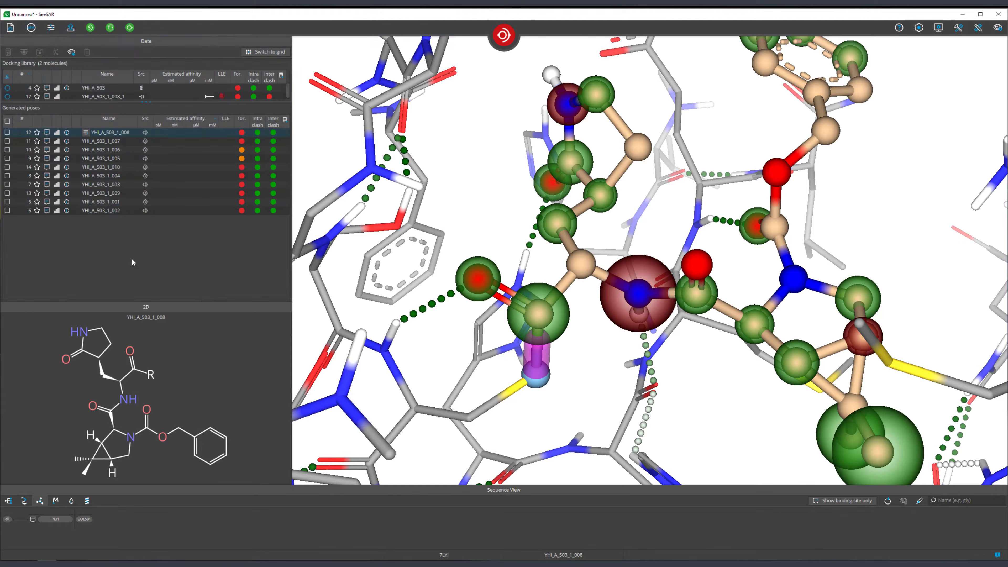
right_drag(457, 344, 442, 349)
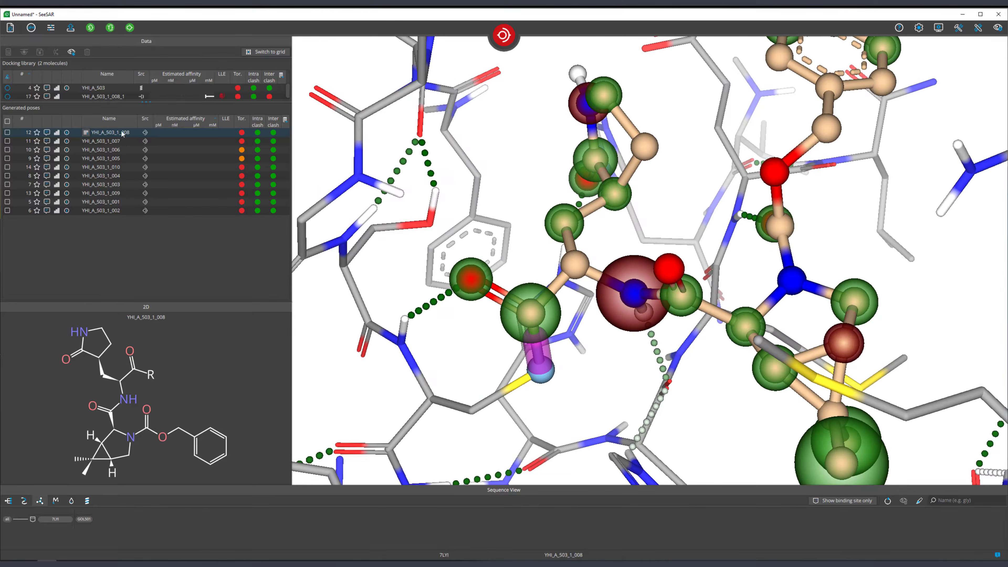
click(104, 96)
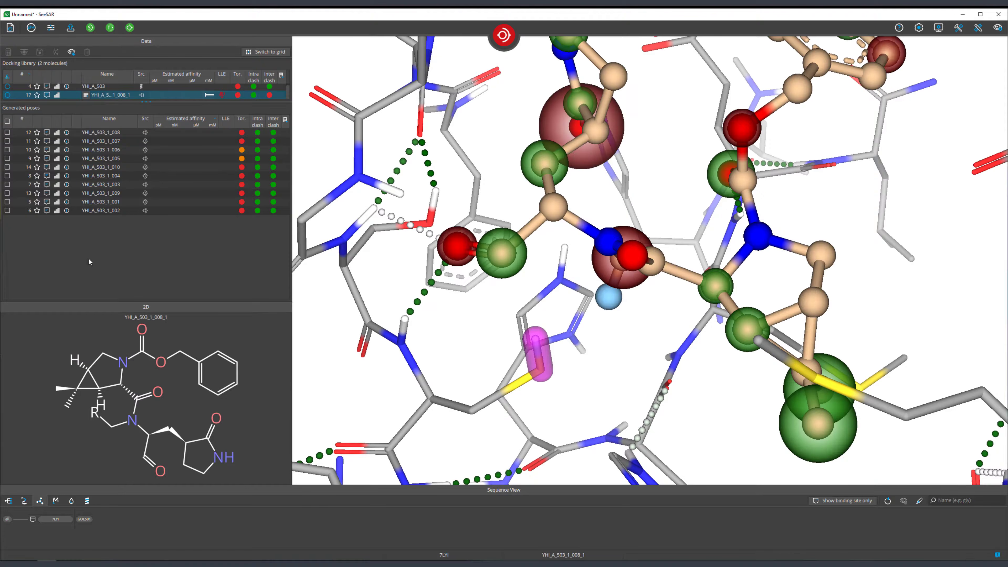
mouse_move(414, 342)
right_down()
mouse_move(404, 325)
mouse_move(414, 319)
right_up()
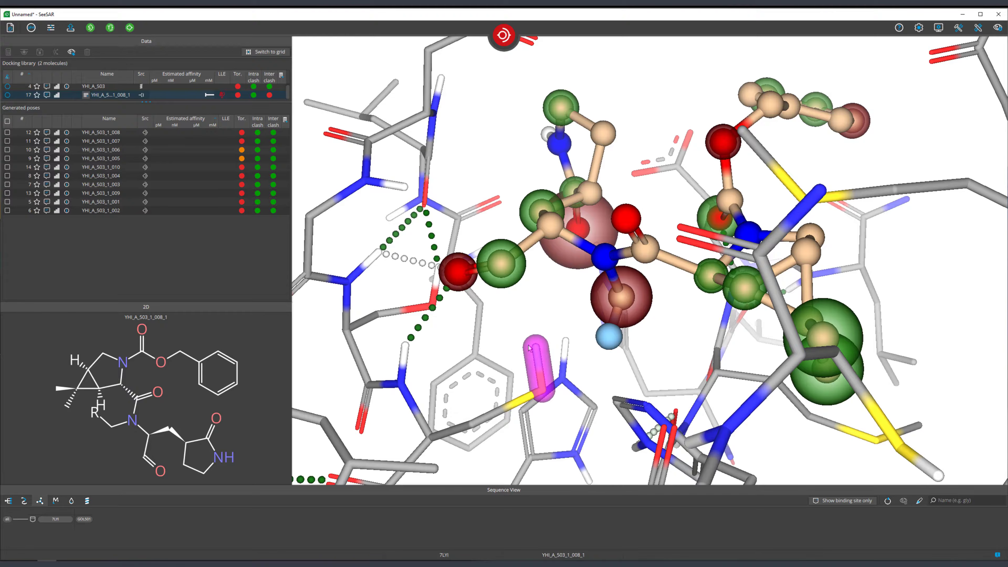
Step: Switch to the Molecule Editor and back to Docking mode to compare the edited ligand's linker with the highlighted attachment bond
right_drag(576, 342, 600, 336)
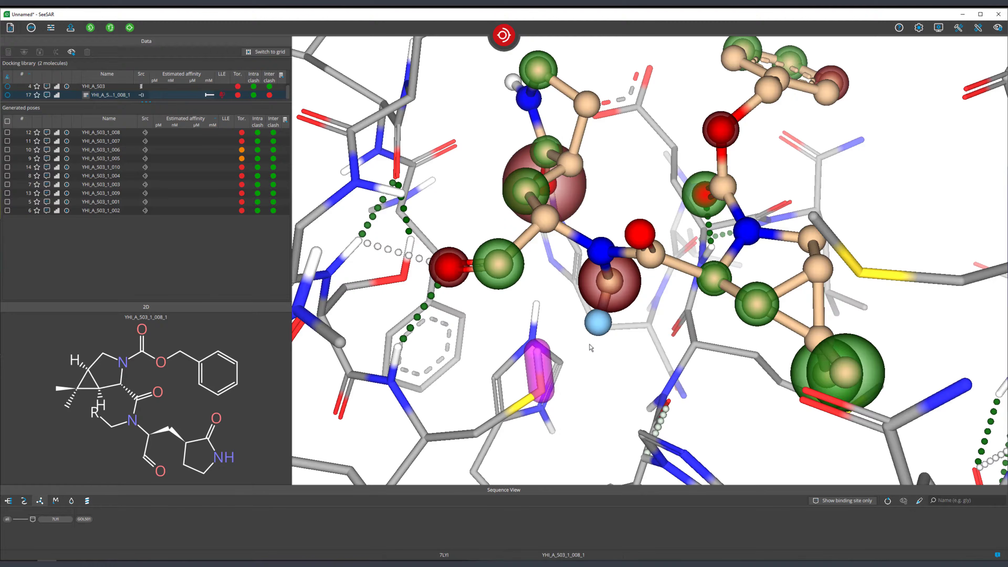
click(503, 35)
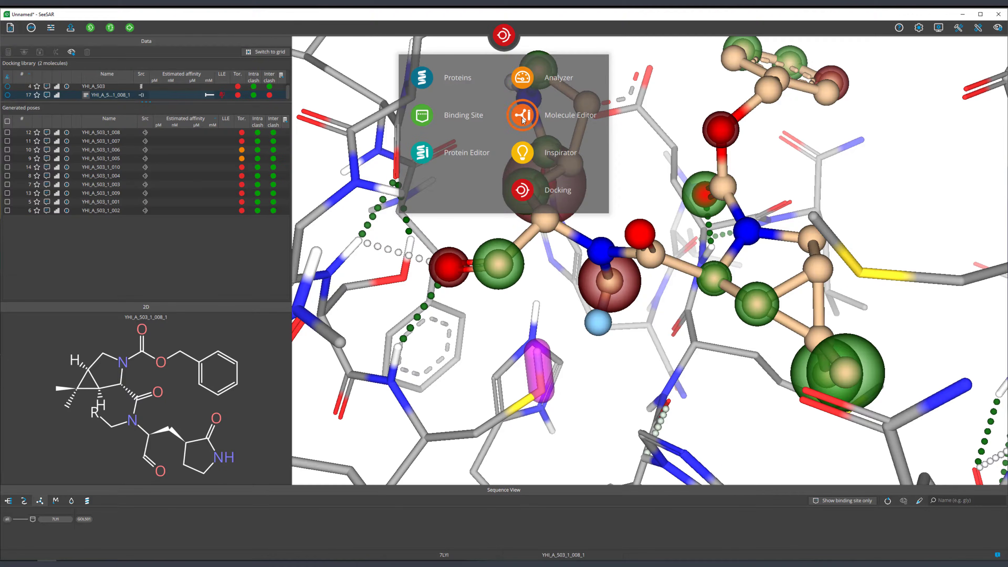
click(523, 116)
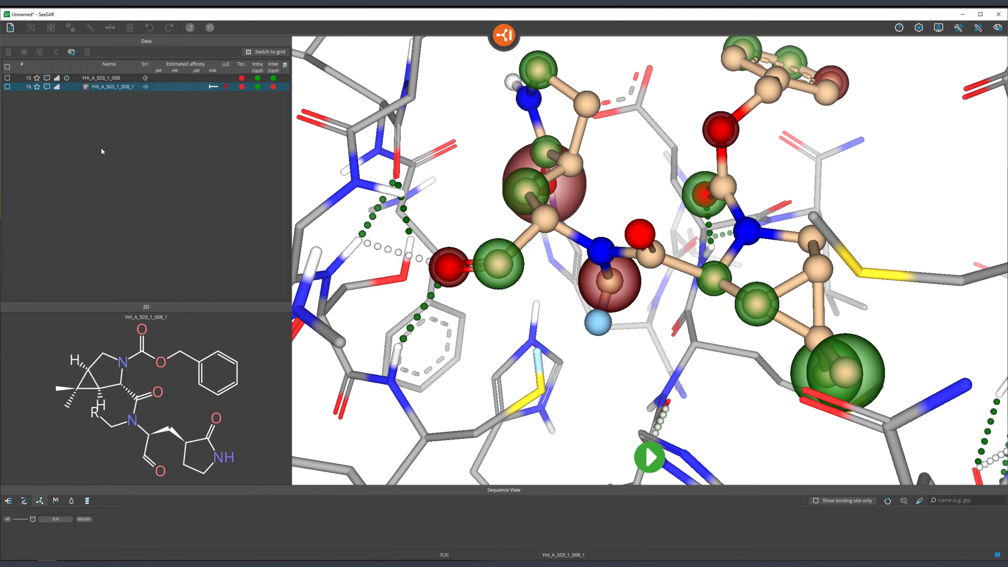
click(503, 35)
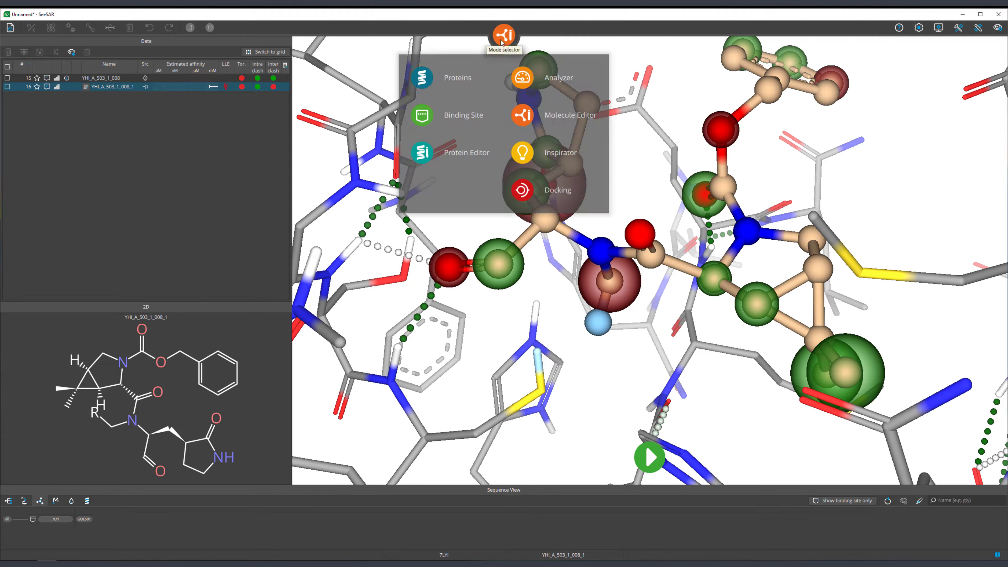
click(523, 190)
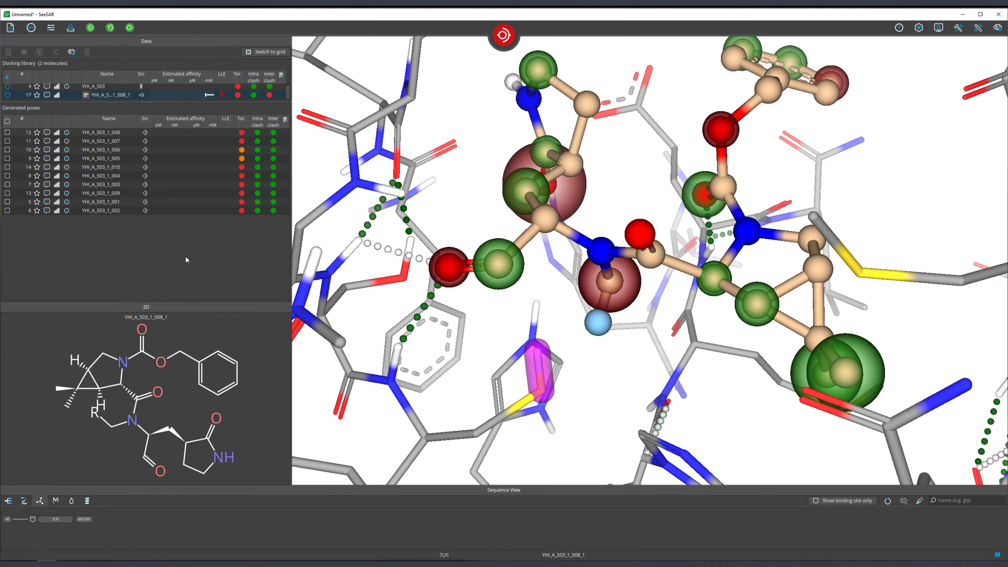
drag(441, 341, 434, 345)
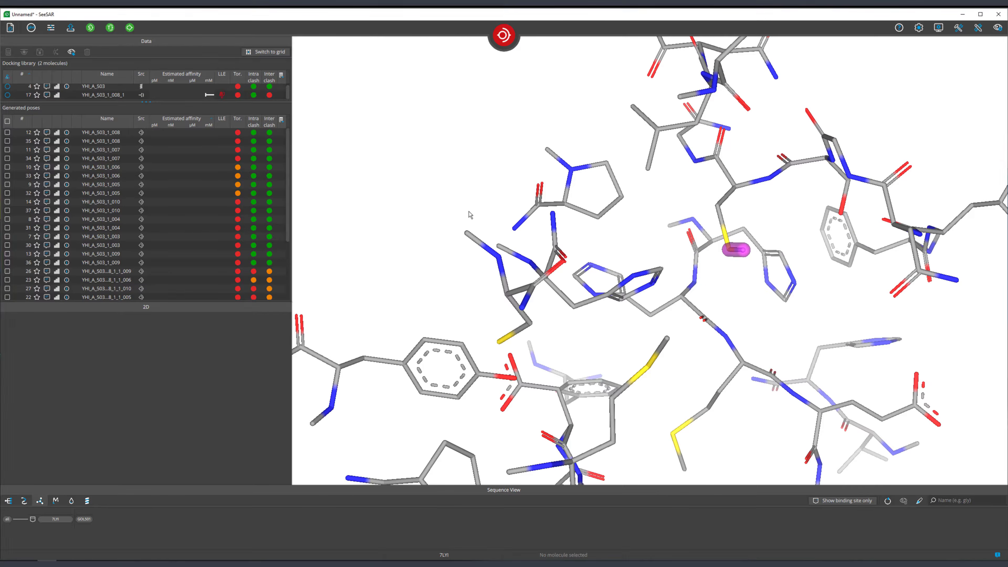
Step: Deselect the highlighted attachment bond on the cysteine sulfur and examine the surrounding binding site residues
drag(468, 216, 463, 198)
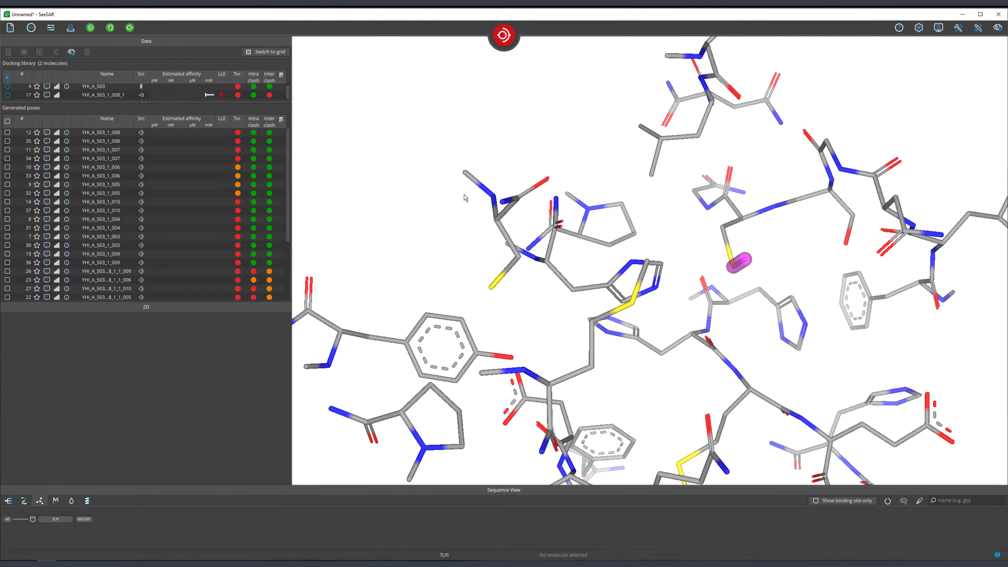
click(745, 262)
click(129, 28)
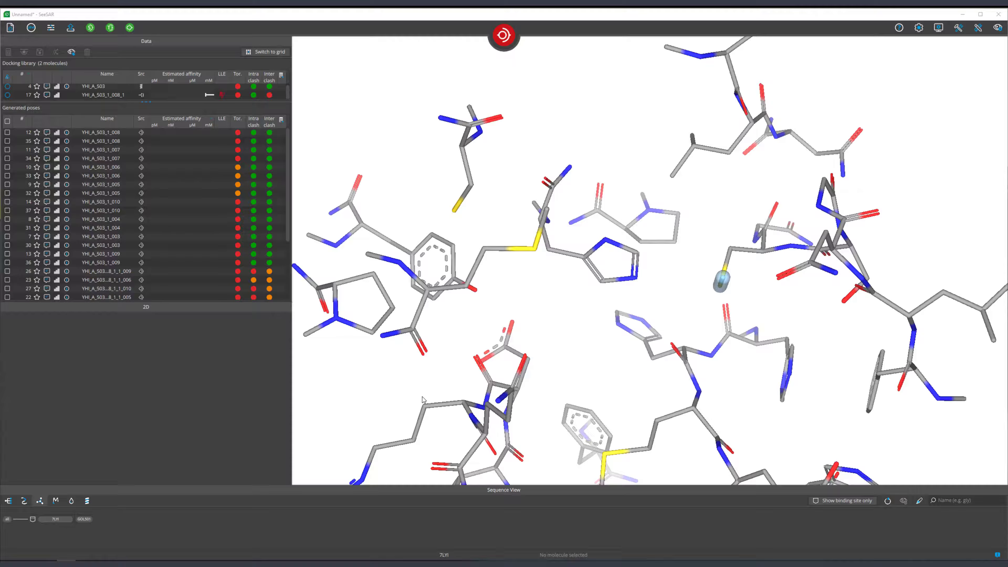
right_drag(429, 382, 419, 356)
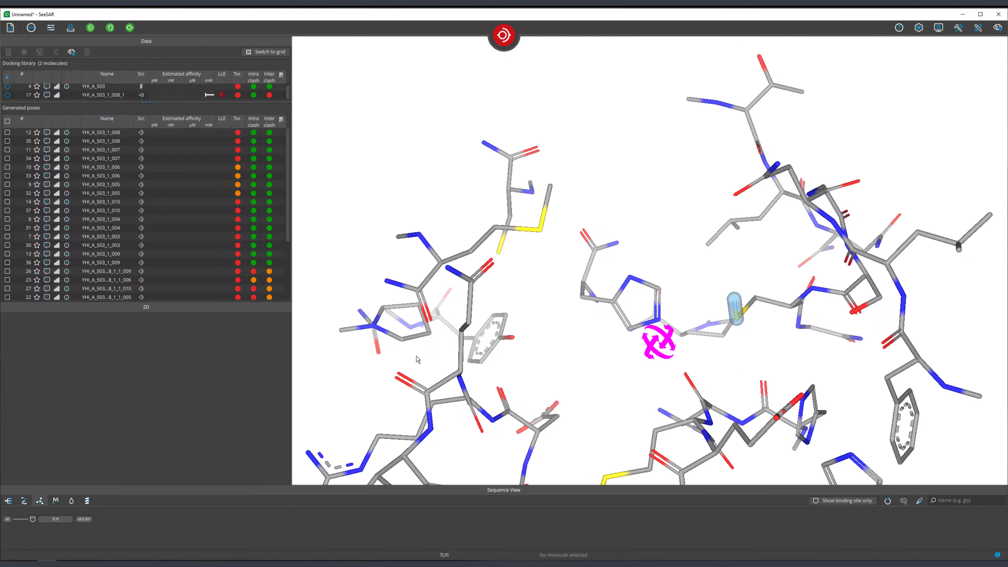
scroll(590, 347, up, 3)
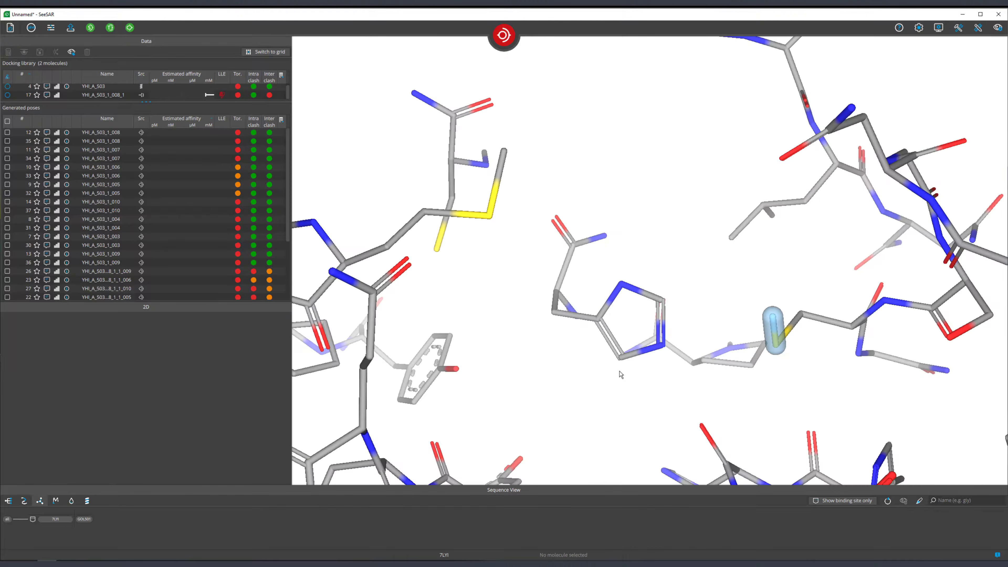
right_drag(617, 370, 675, 373)
right_drag(631, 347, 633, 358)
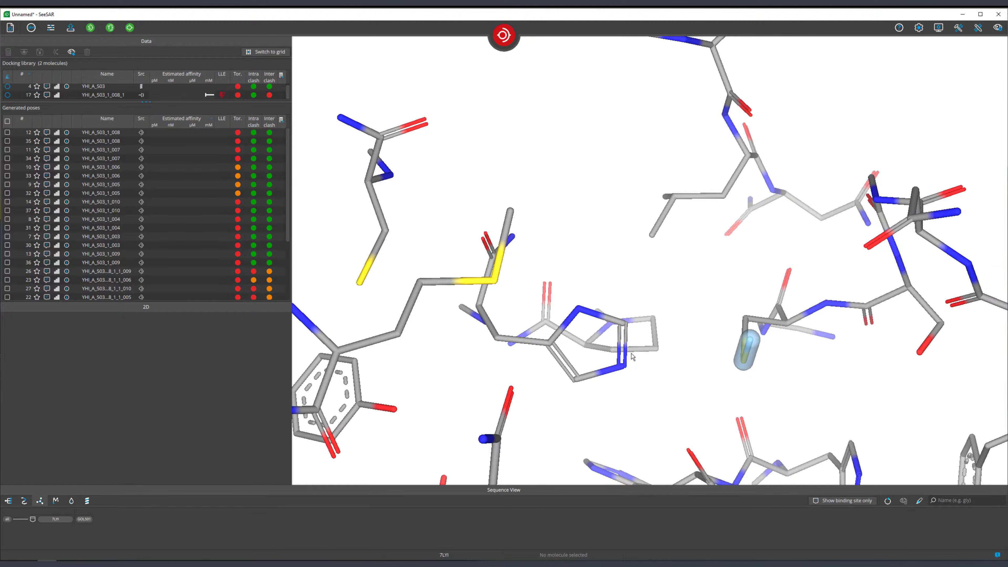
right_drag(636, 362, 654, 370)
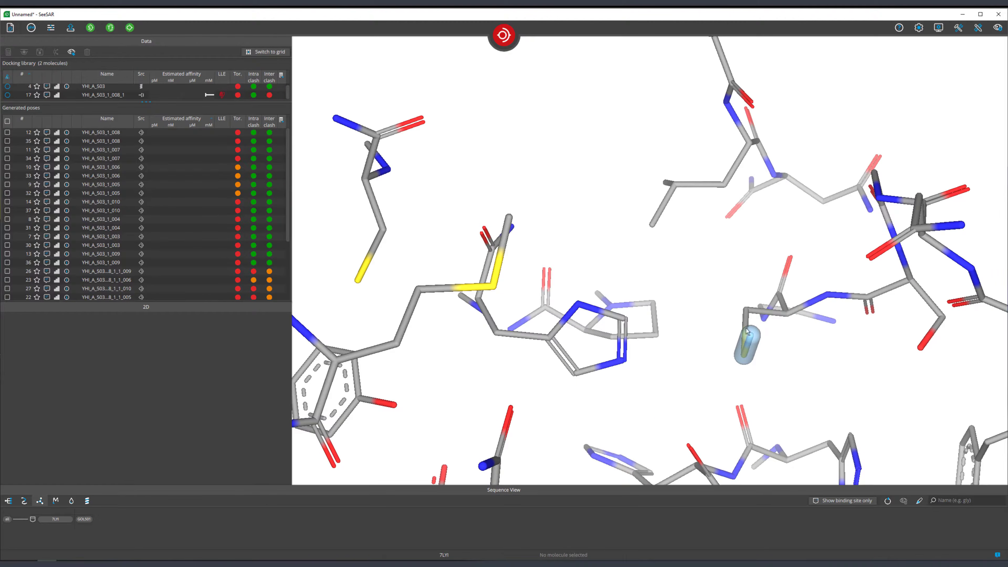
Step: Select the cysteine's terminal sulfur bond again as the covalent attachment bond
click(755, 334)
right_drag(697, 375, 687, 374)
right_drag(622, 294, 625, 305)
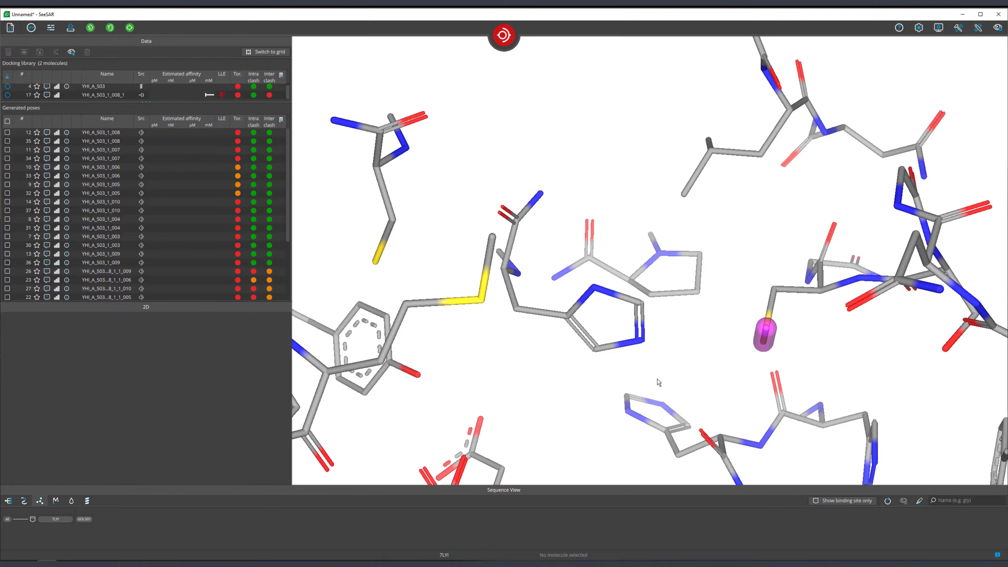
scroll(657, 382, down, 4)
scroll(657, 382, up, 3)
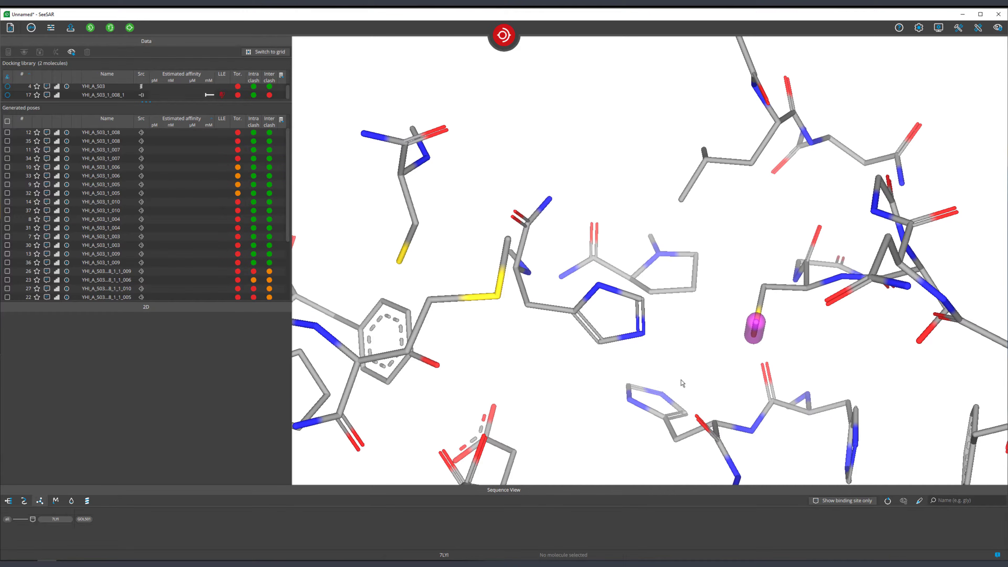
drag(679, 377, 654, 360)
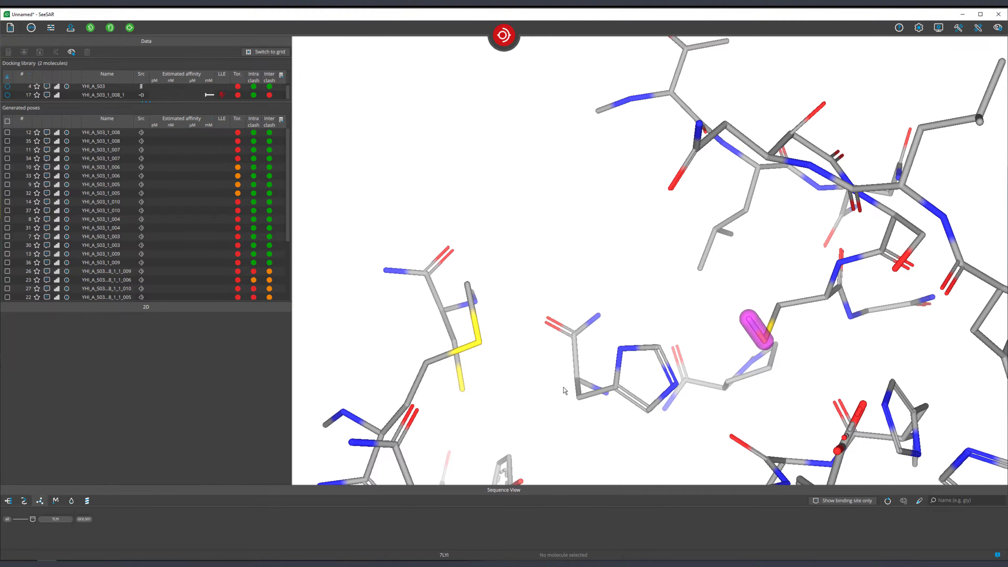
Step: Label the cysteine residue that carries the selected attachment bond, CYS_A_145
scroll(568, 383, down, 3)
drag(578, 371, 728, 299)
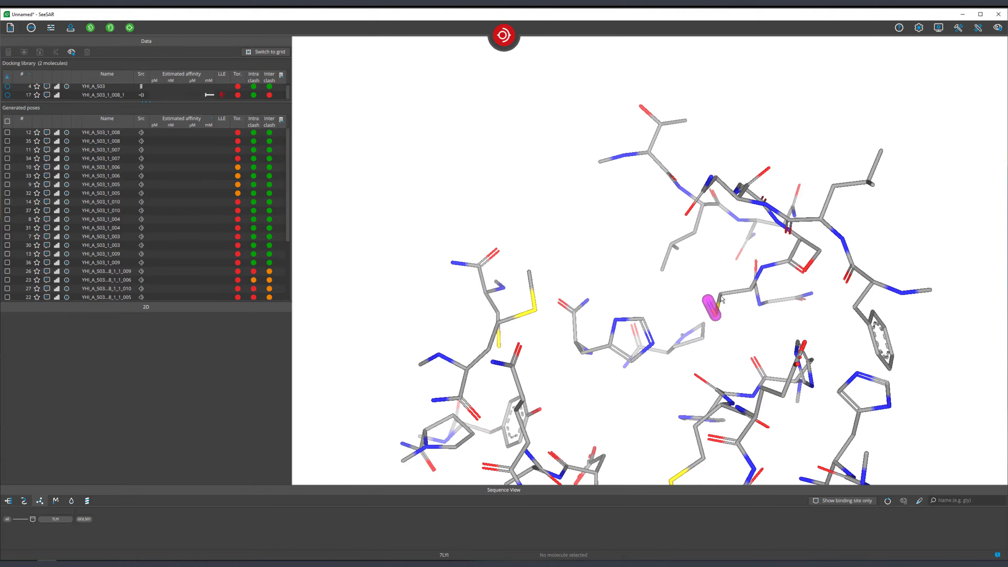
click(722, 298)
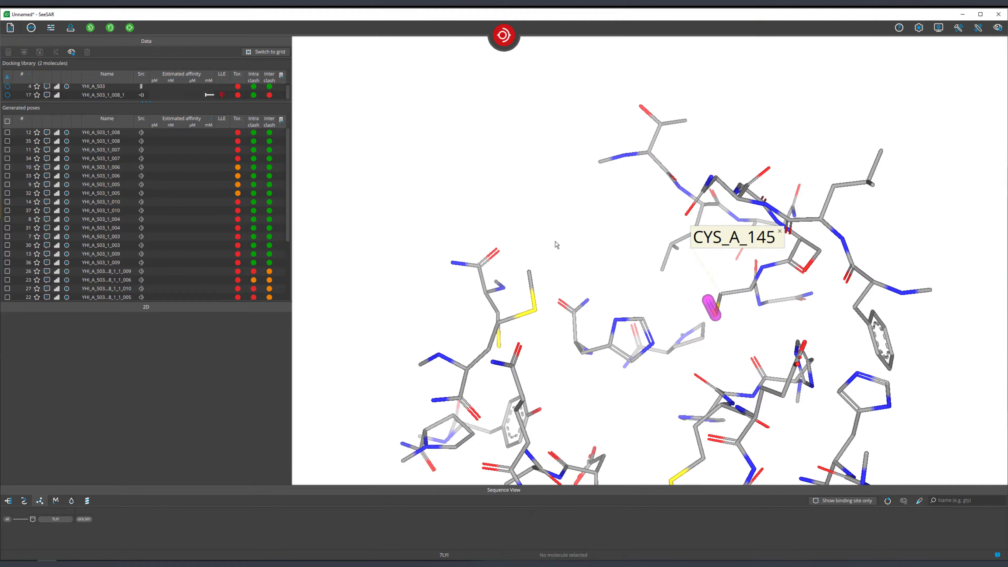
Step: Label the sulfur-containing residue MET_A_49 and move its label below the neighbouring histidine so both residues can be compared
drag(560, 235, 576, 243)
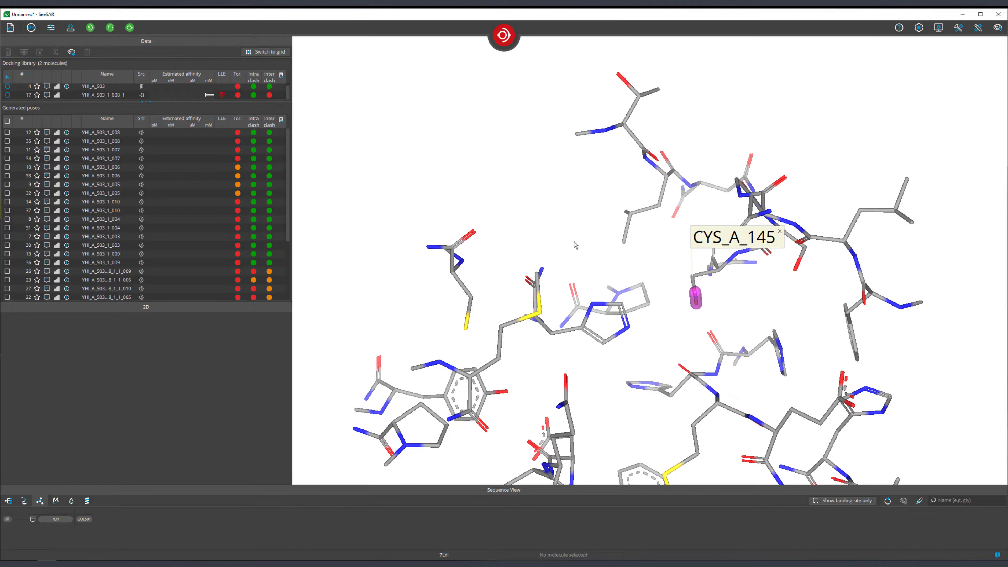
drag(528, 190, 524, 207)
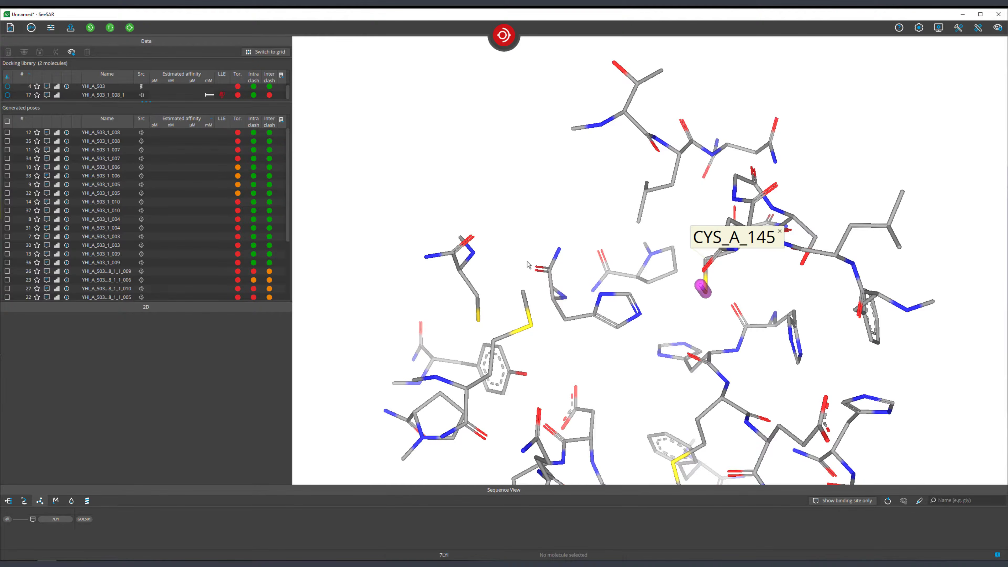
click(532, 326)
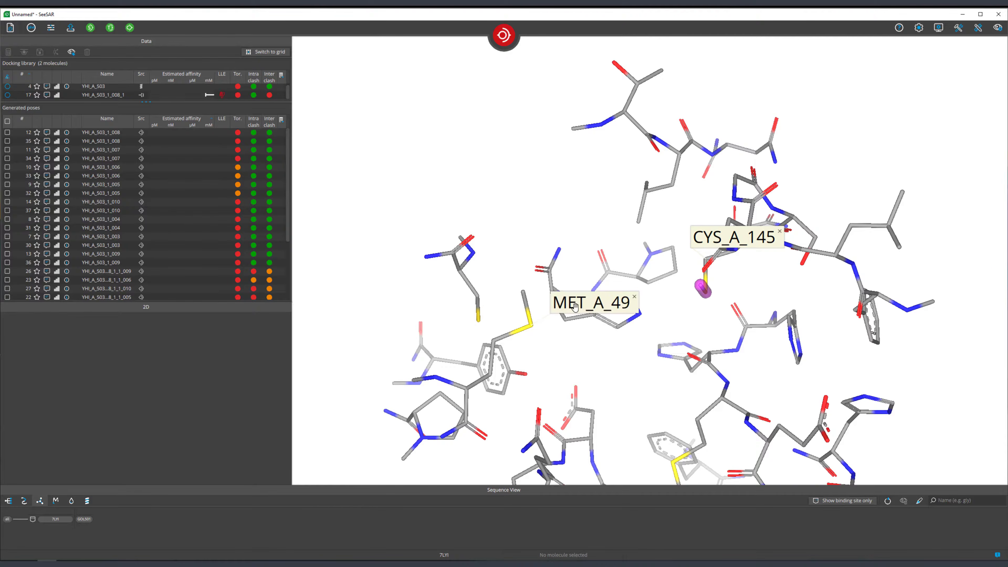
drag(573, 304, 587, 381)
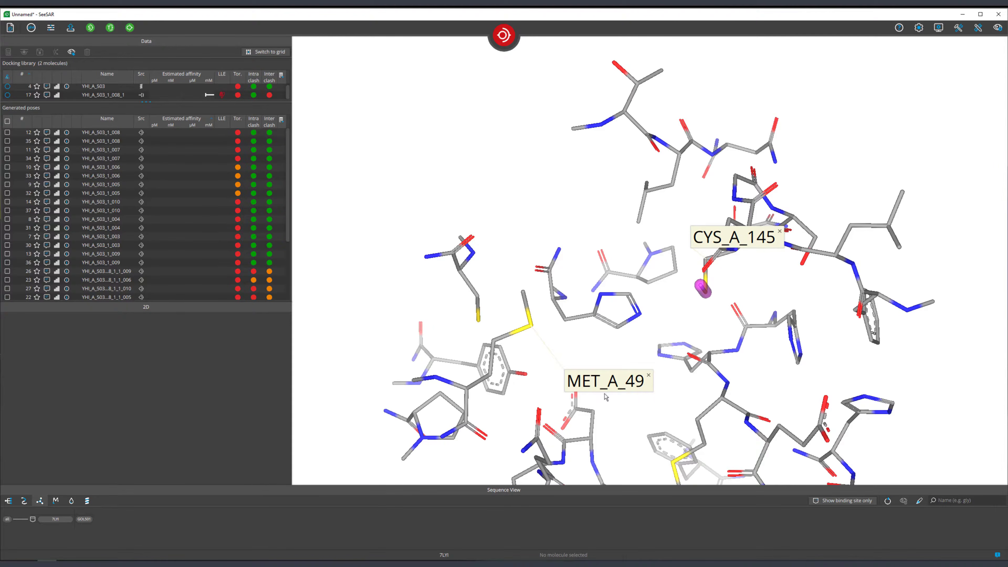
drag(427, 342, 432, 163)
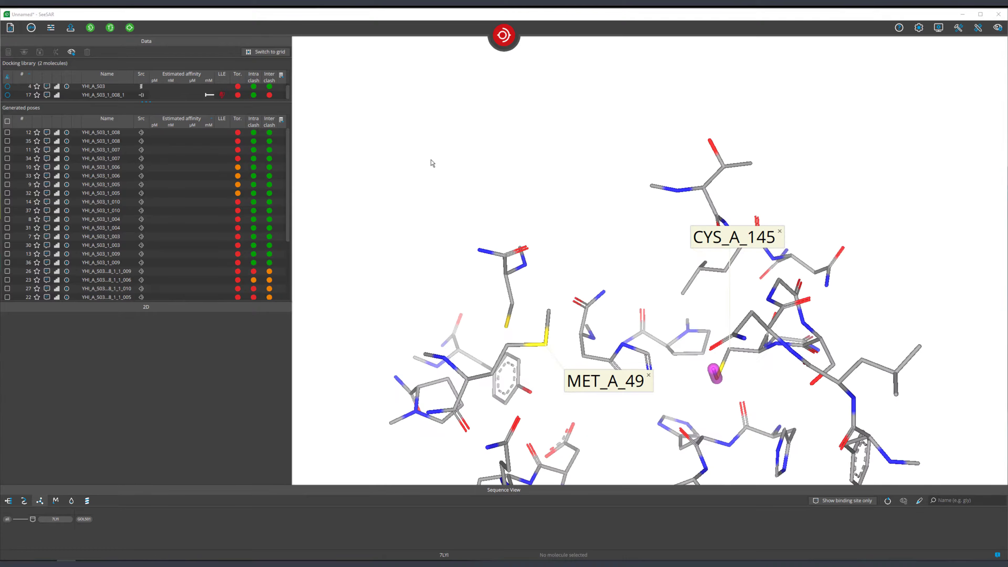
mouse_move(417, 268)
mouse_down()
mouse_move(410, 248)
mouse_move(442, 255)
mouse_move(417, 241)
mouse_move(514, 347)
mouse_up()
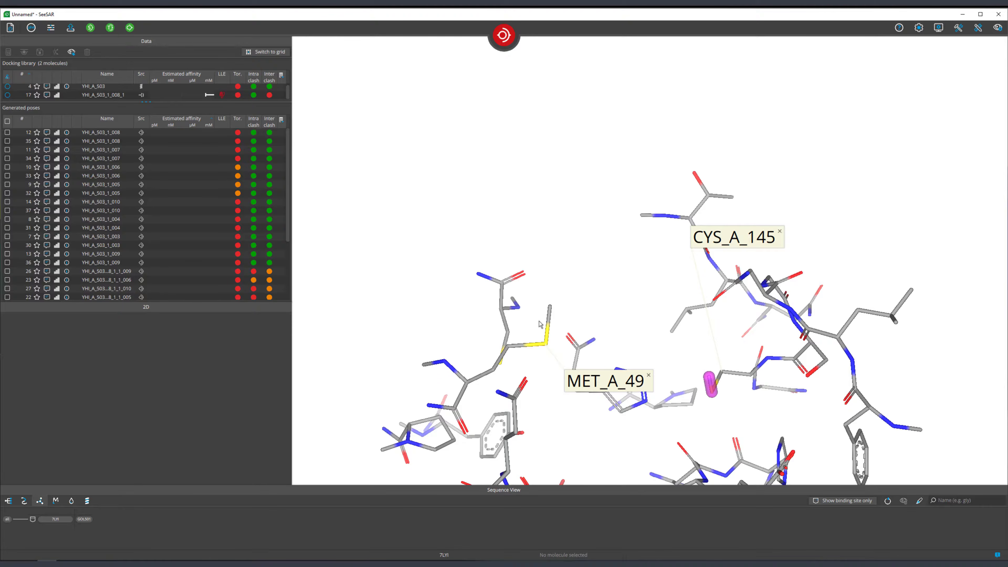
drag(442, 279, 439, 303)
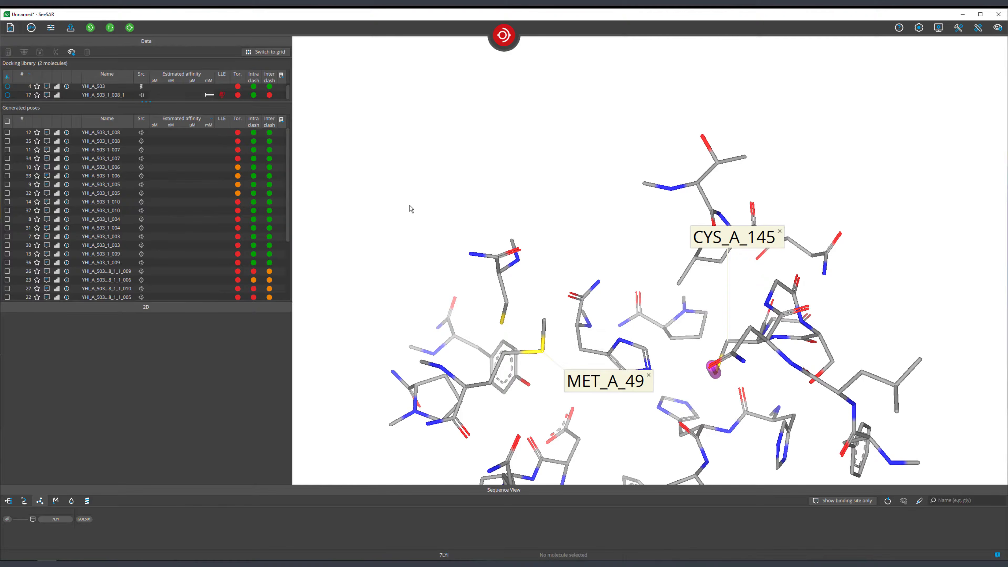
Step: Clear all molecules and poses from the current Docking mode and confirm the clearing
click(10, 27)
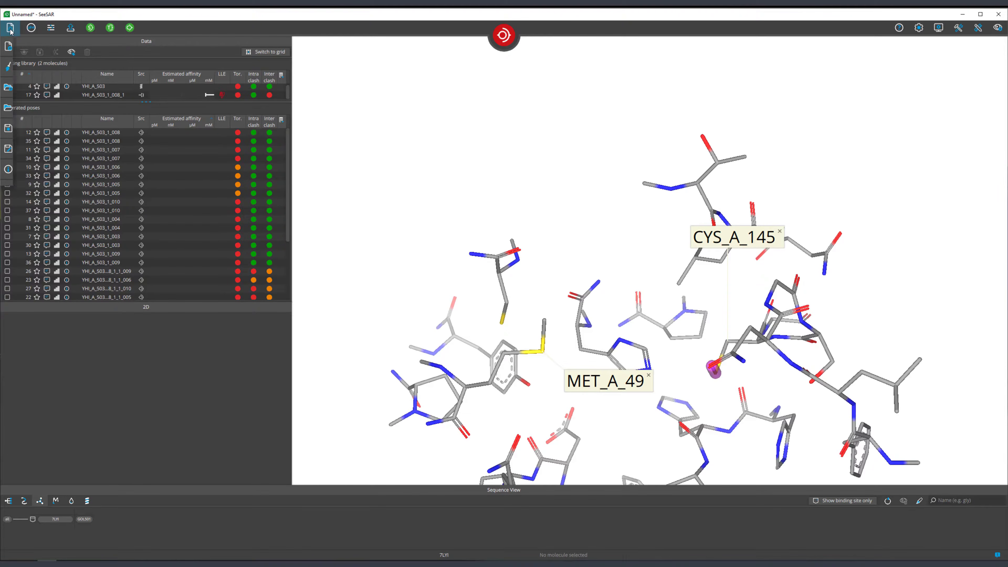
click(53, 72)
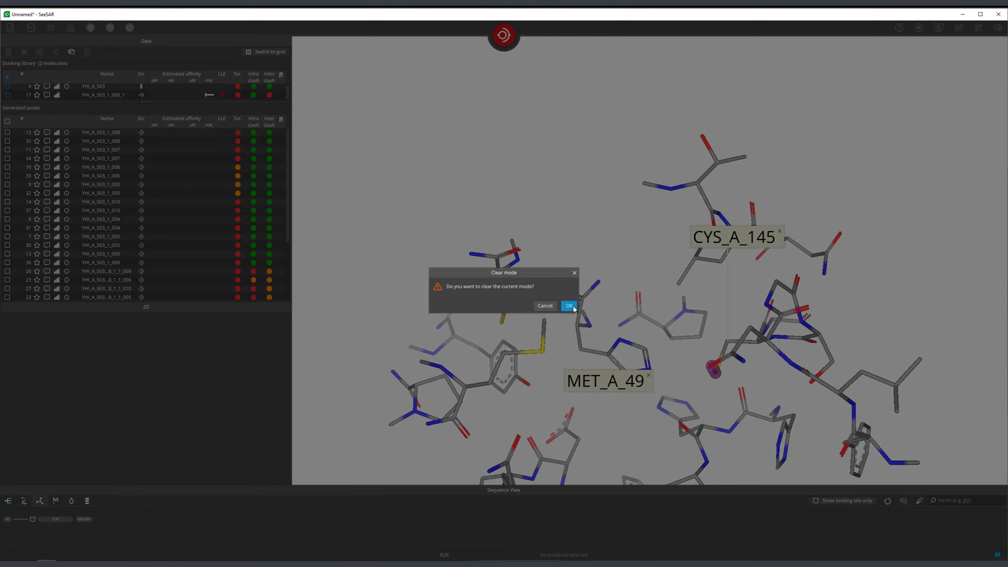
click(569, 306)
Step: Switch to Proteins mode and transfer protein 7LYI to the Protein Editor
click(504, 35)
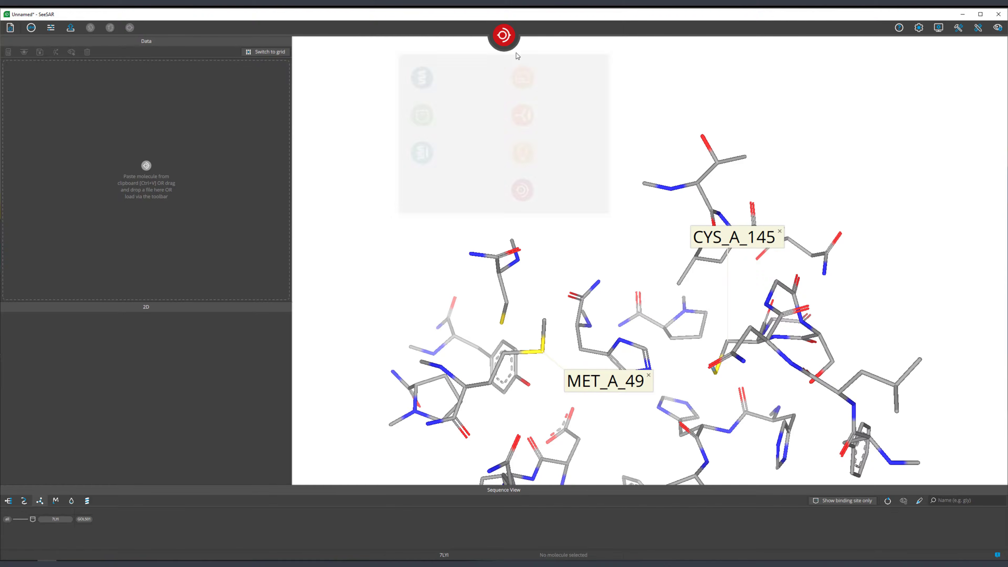
click(419, 78)
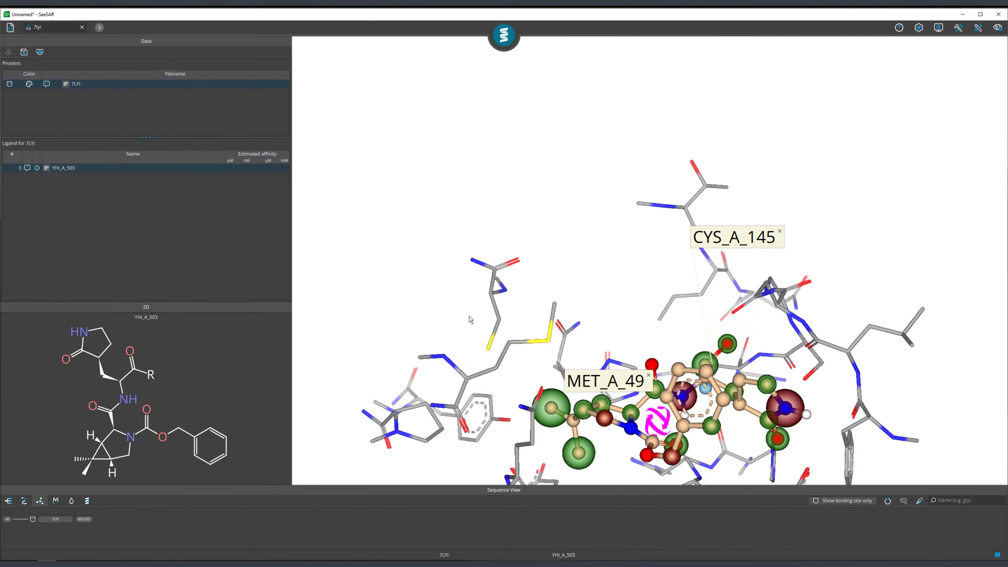
right_click(82, 86)
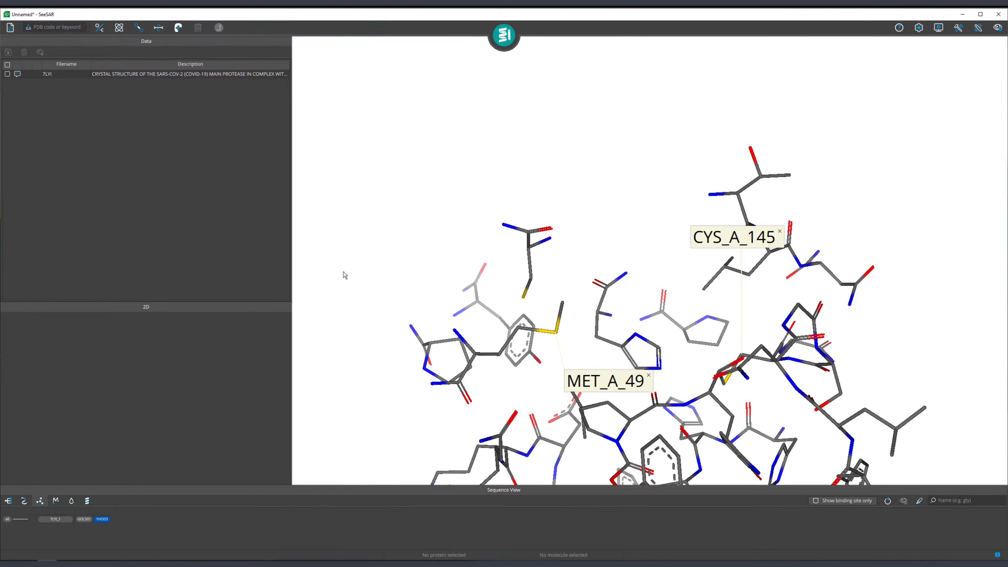
Step: Select the methionine residue MET_A_49 at its sulfur atom for editing
middle_drag(332, 299, 334, 256)
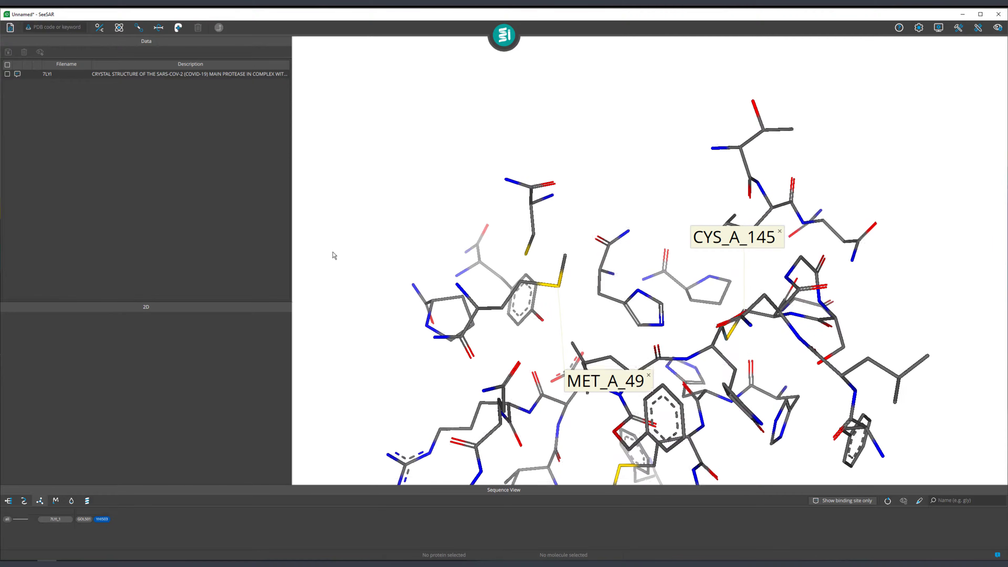
drag(400, 322, 421, 300)
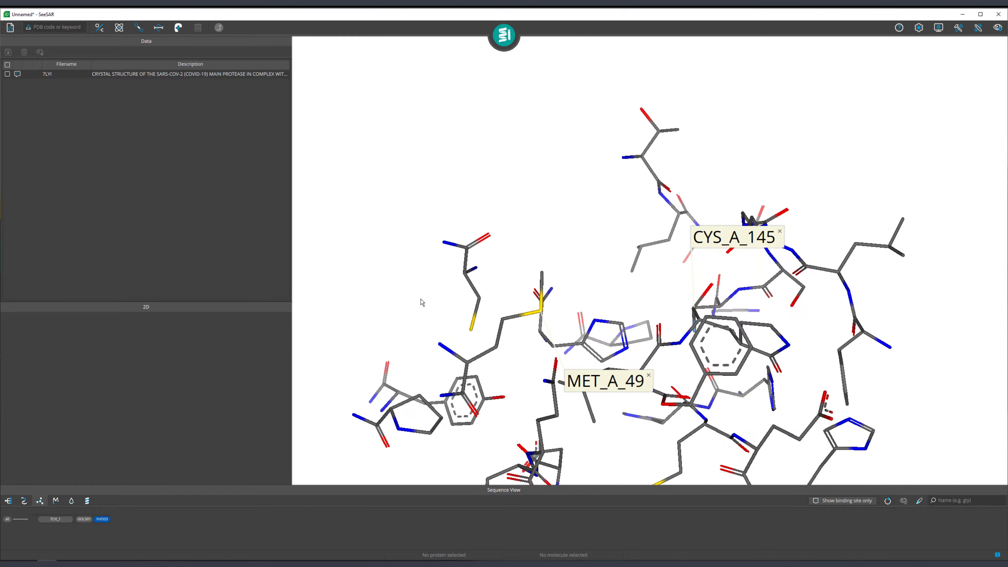
click(542, 314)
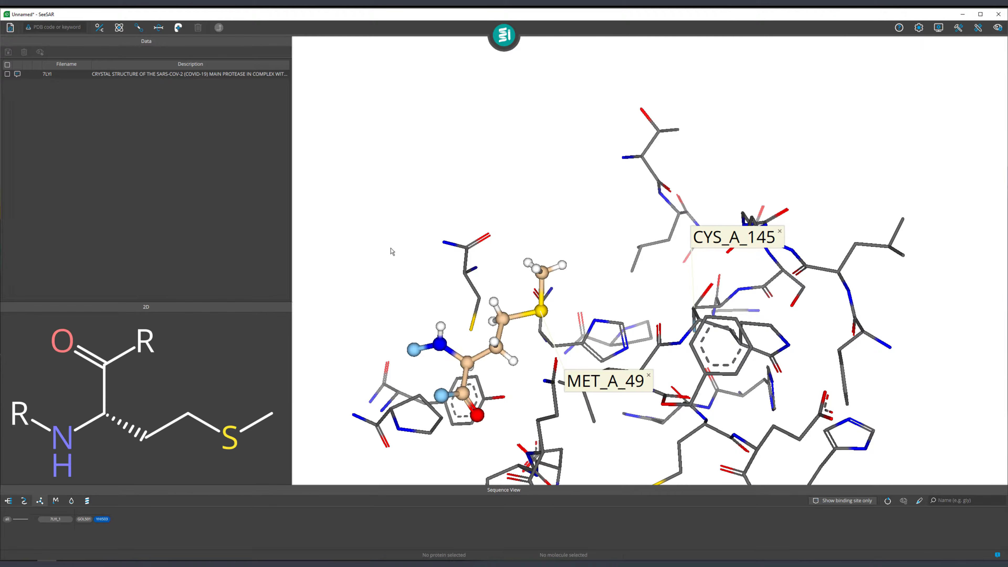
mouse_move(390, 242)
mouse_down()
mouse_move(382, 253)
mouse_move(362, 236)
mouse_move(381, 245)
mouse_up()
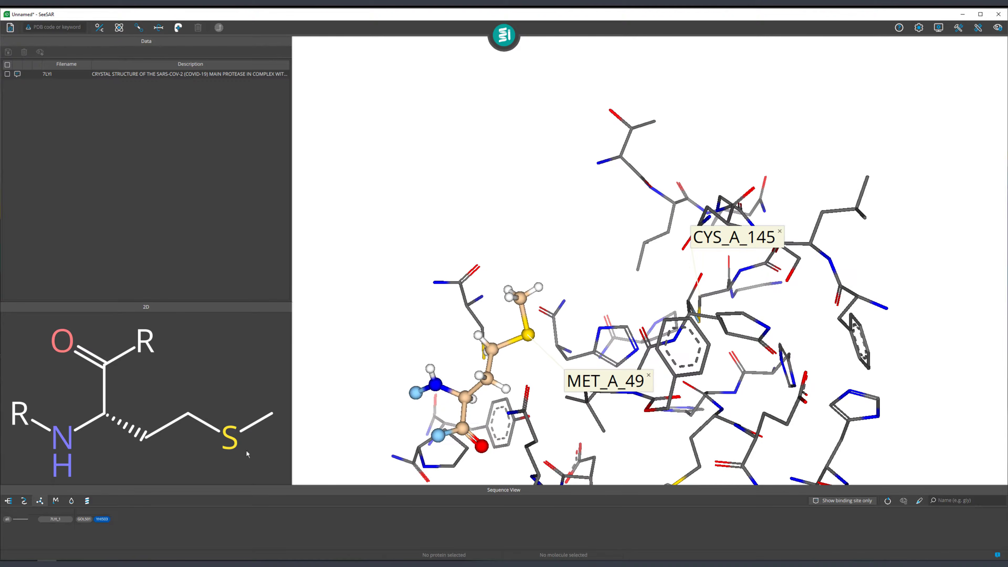
Step: Display the secondary structure ribbon of Chain A around the selected methionine
click(90, 503)
click(85, 519)
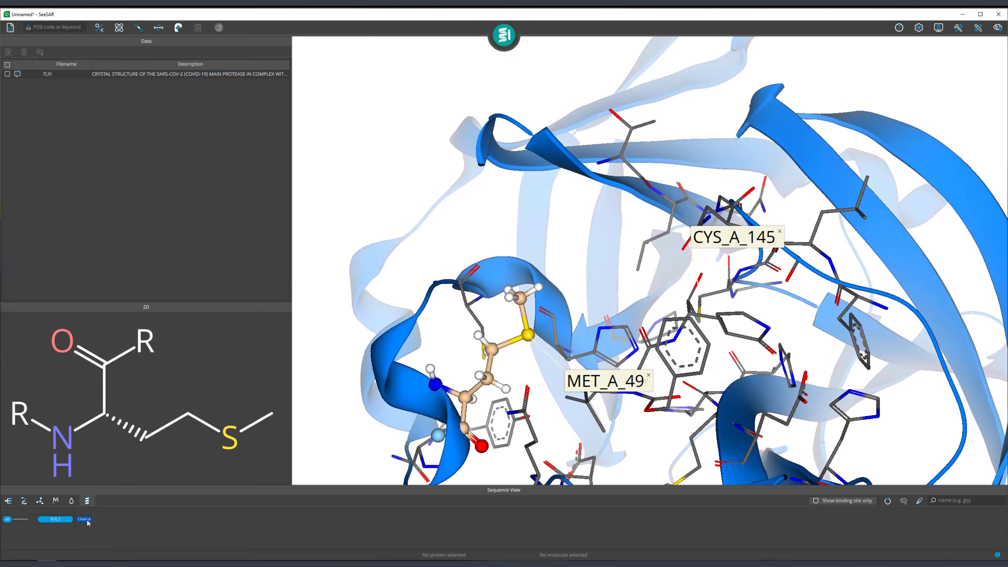
scroll(404, 405, down, 5)
scroll(405, 397, up, 5)
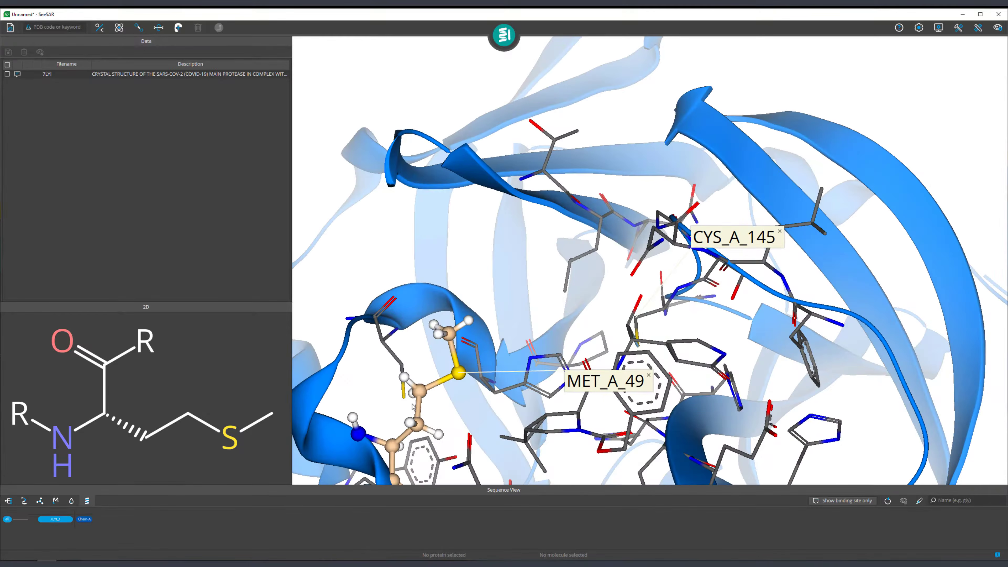
Step: Replace a hydrogen on MET_A_49's terminal methyl group with an [R] linker and apply the edit as a new protein
drag(528, 422, 517, 376)
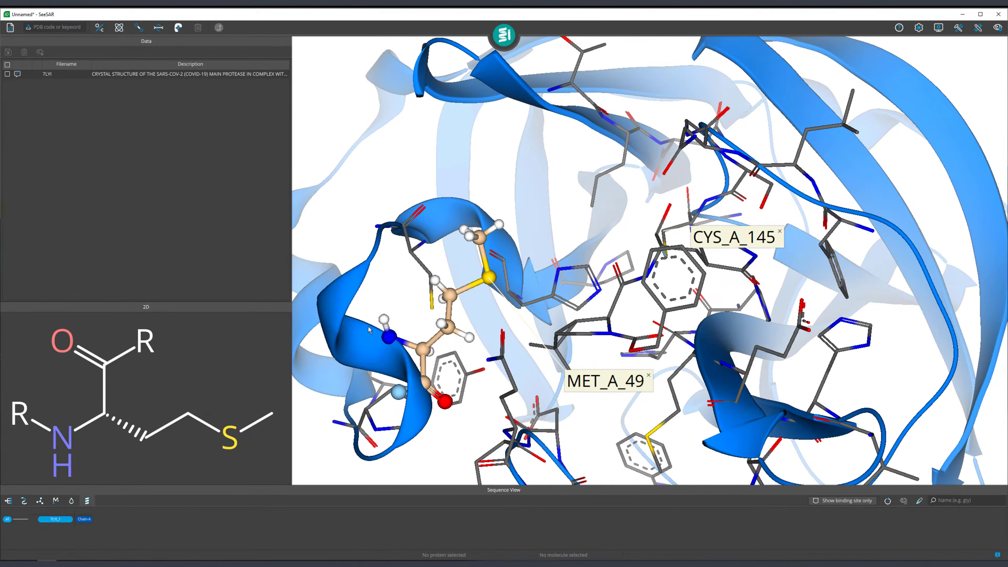
mouse_move(368, 326)
mouse_down()
mouse_move(357, 318)
mouse_move(369, 345)
mouse_up()
drag(411, 388, 397, 271)
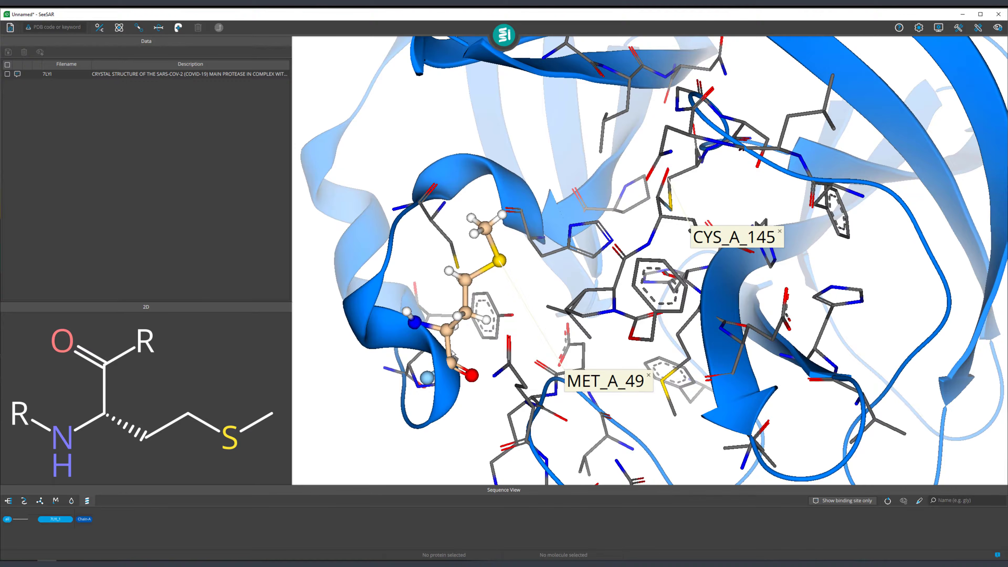
drag(496, 420, 497, 417)
mouse_move(503, 405)
mouse_down()
mouse_move(520, 400)
mouse_move(498, 410)
mouse_move(491, 434)
mouse_up()
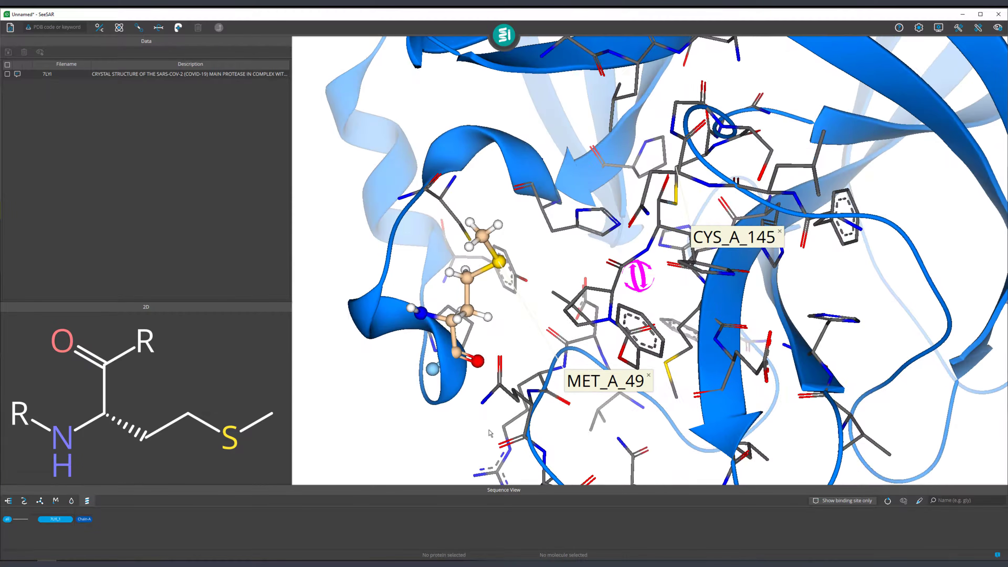
click(498, 225)
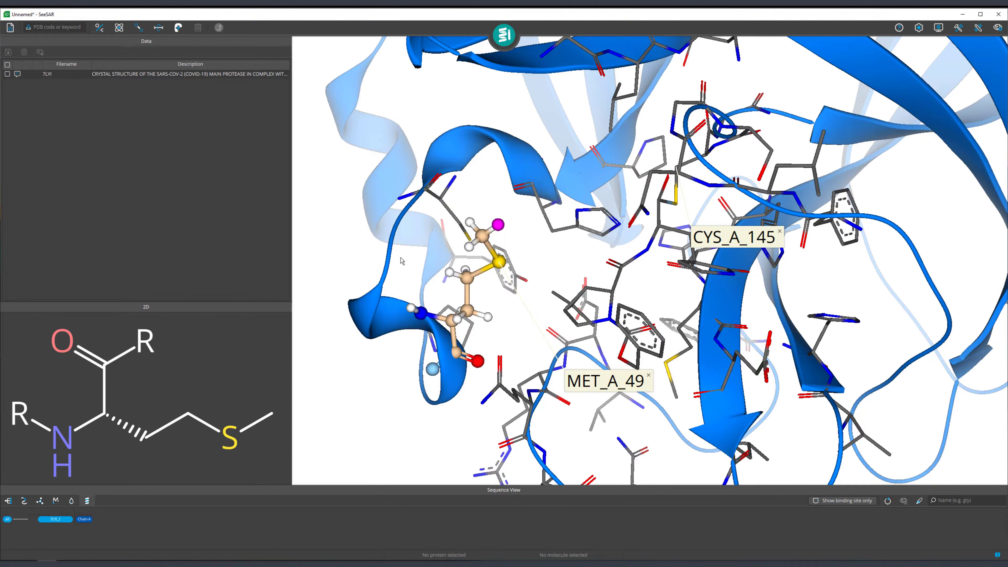
click(124, 28)
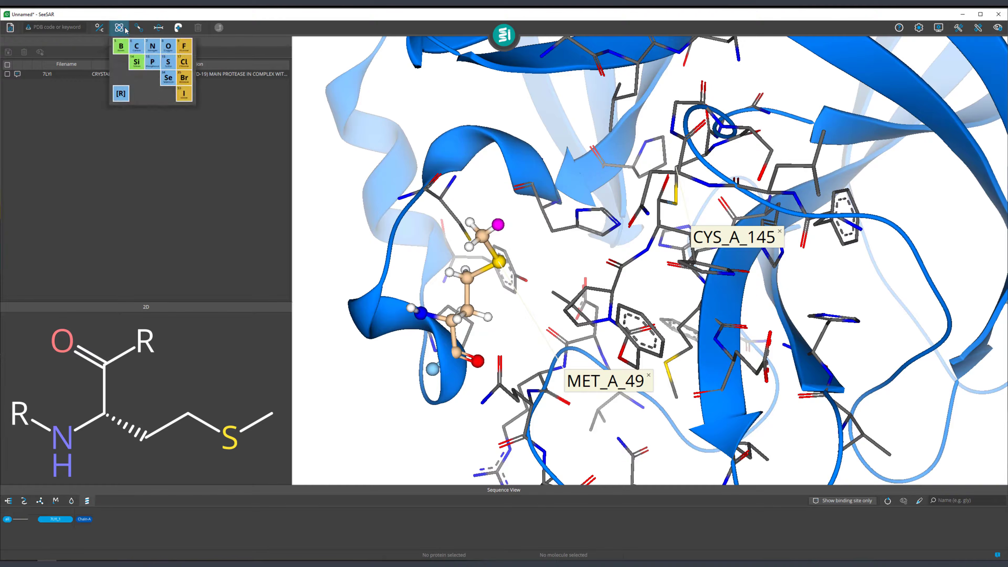
click(122, 94)
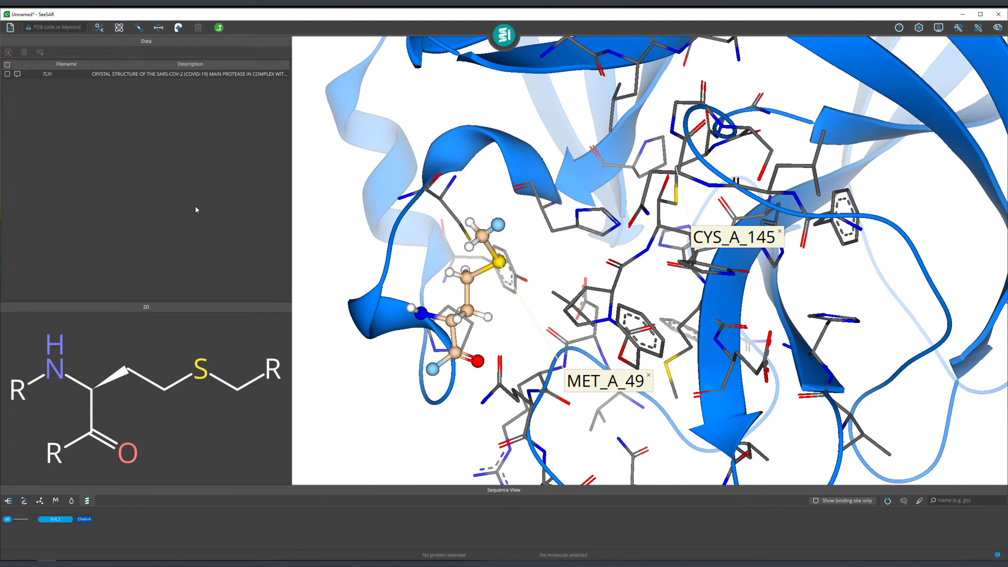
click(219, 27)
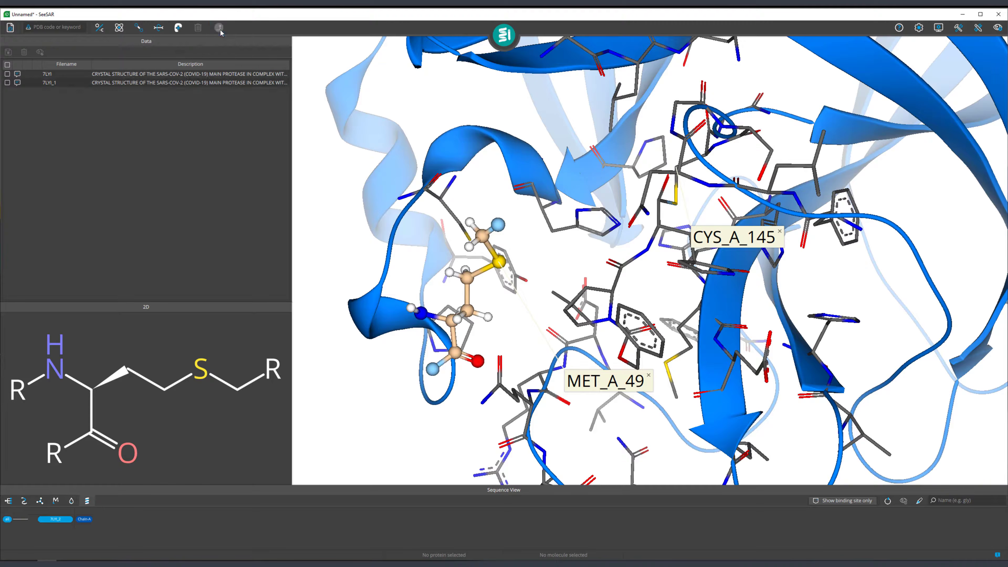
Step: Transfer the edited protein 7LYI_1 to Proteins mode and extract YHI_A_503 as its ligand
click(151, 82)
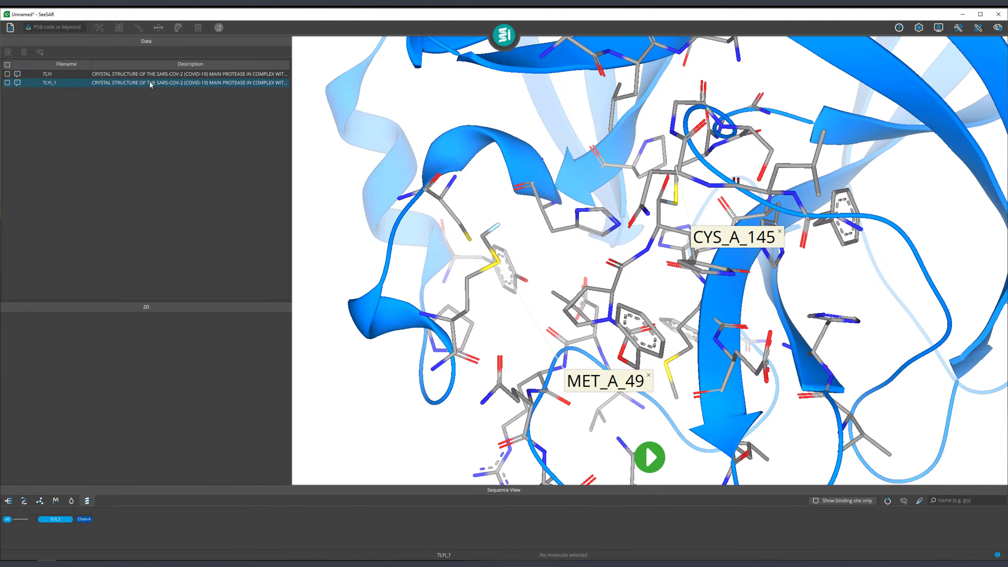
right_click(151, 84)
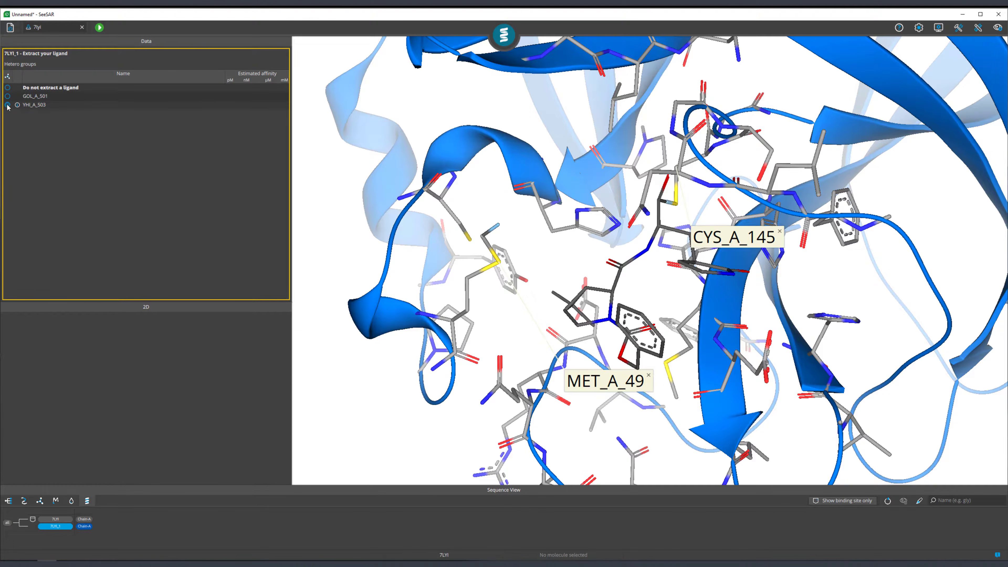
click(101, 30)
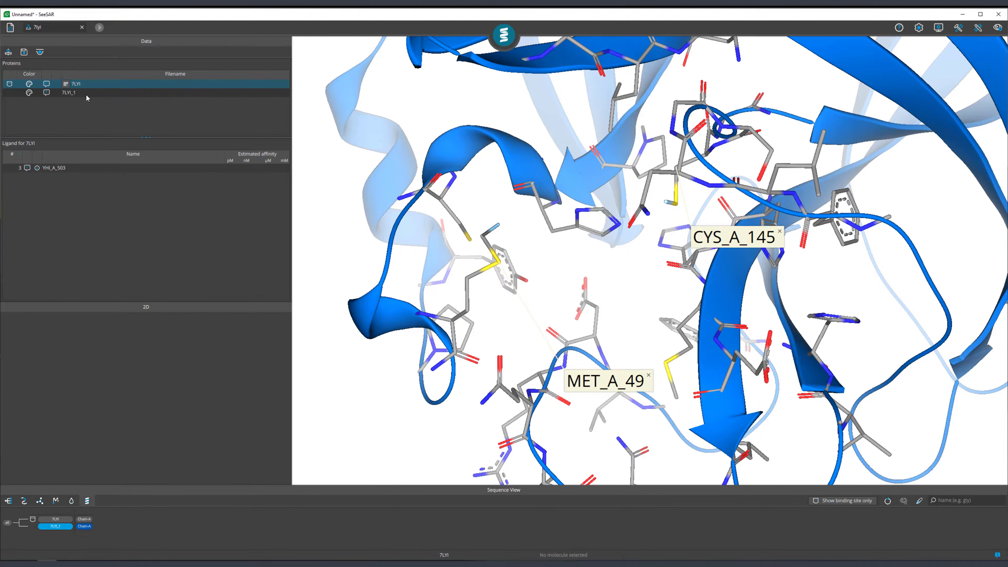
Step: Delete the original 7LYI protein from Proteins mode and confirm the deletion
right_click(92, 87)
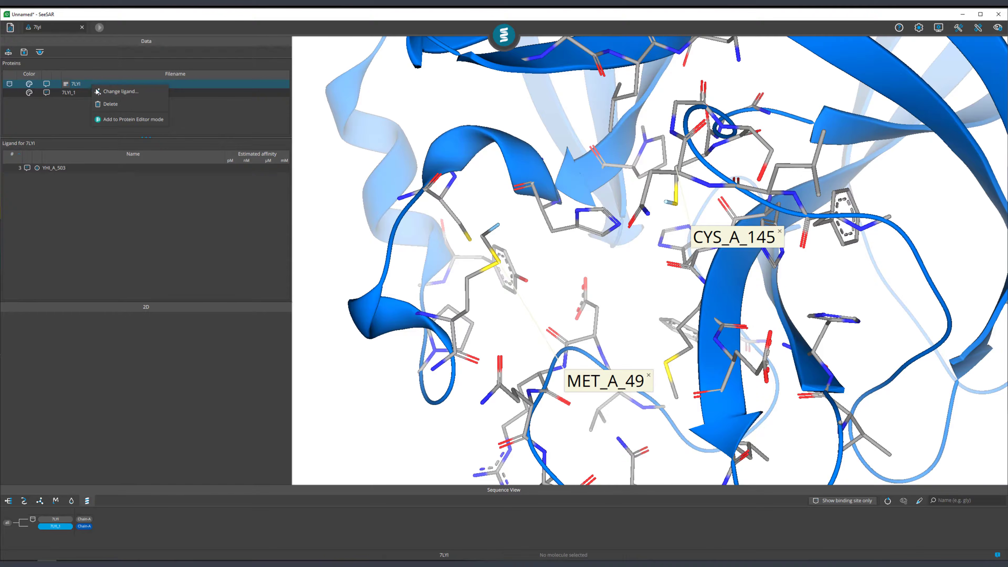
click(107, 108)
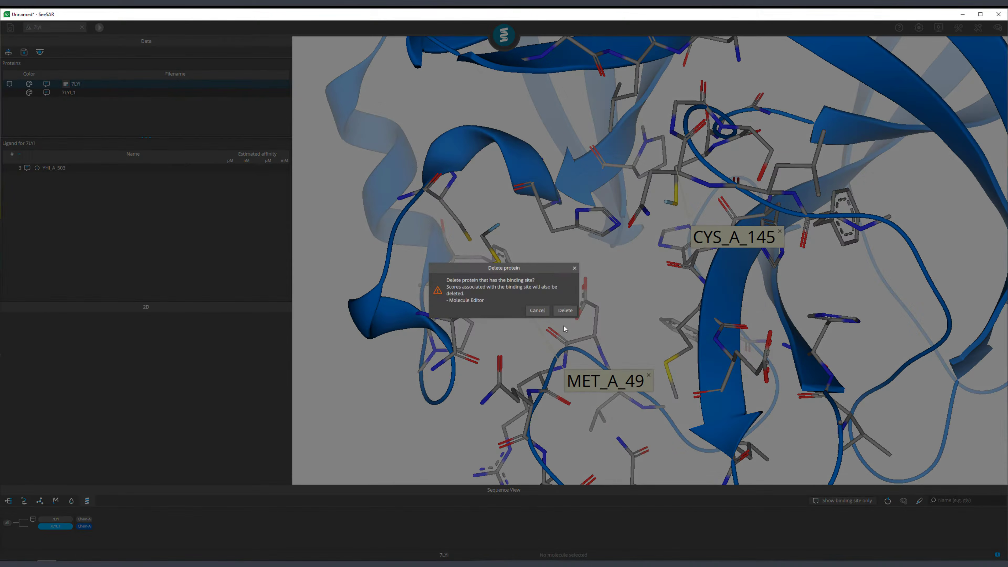
click(565, 311)
mouse_move(522, 314)
mouse_down()
mouse_move(497, 304)
mouse_move(522, 301)
mouse_up()
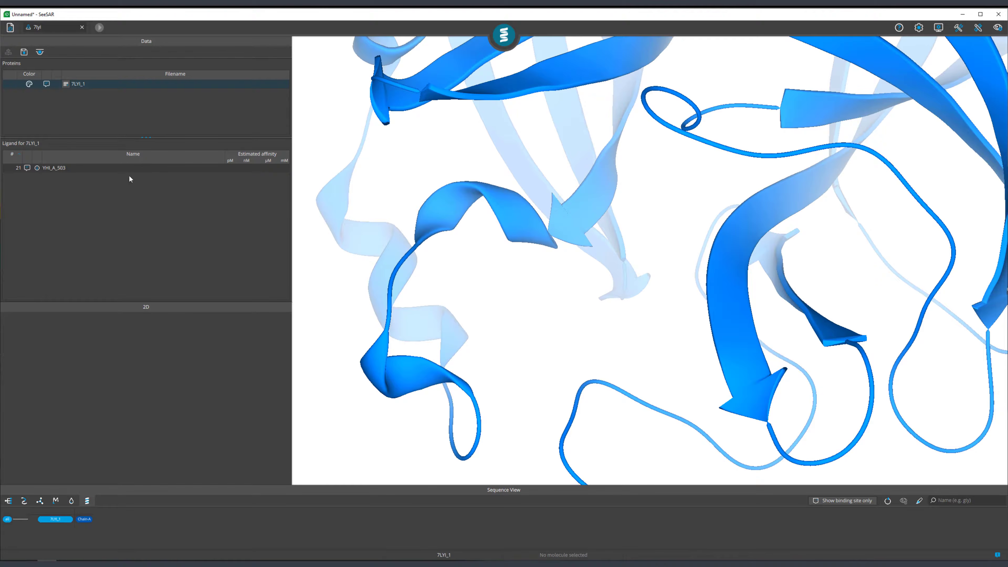
Step: Define and confirm the 7LYI_1 binding site around ligand YHI_A_503, and add the ligand to Docking mode
click(76, 170)
right_click(76, 170)
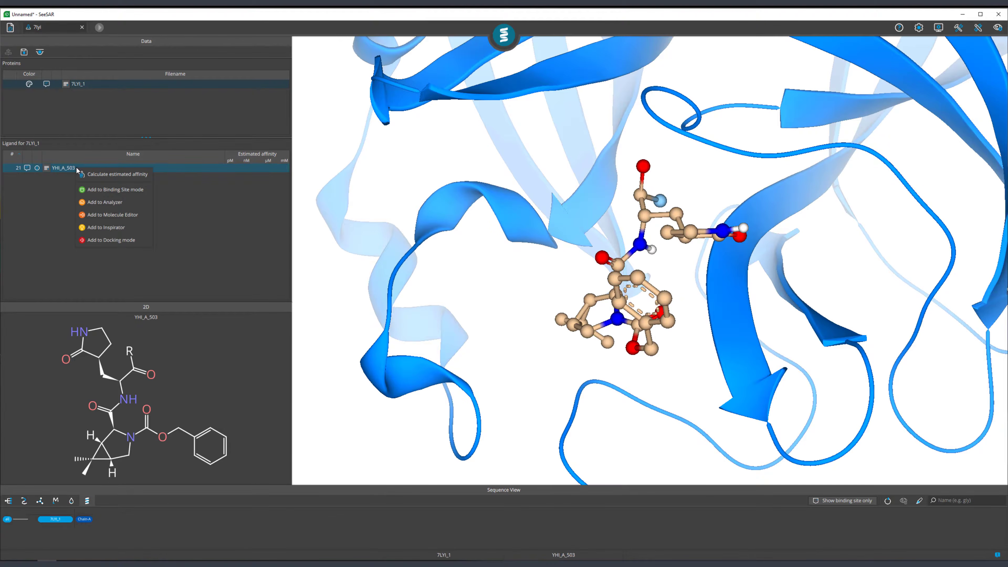
click(92, 189)
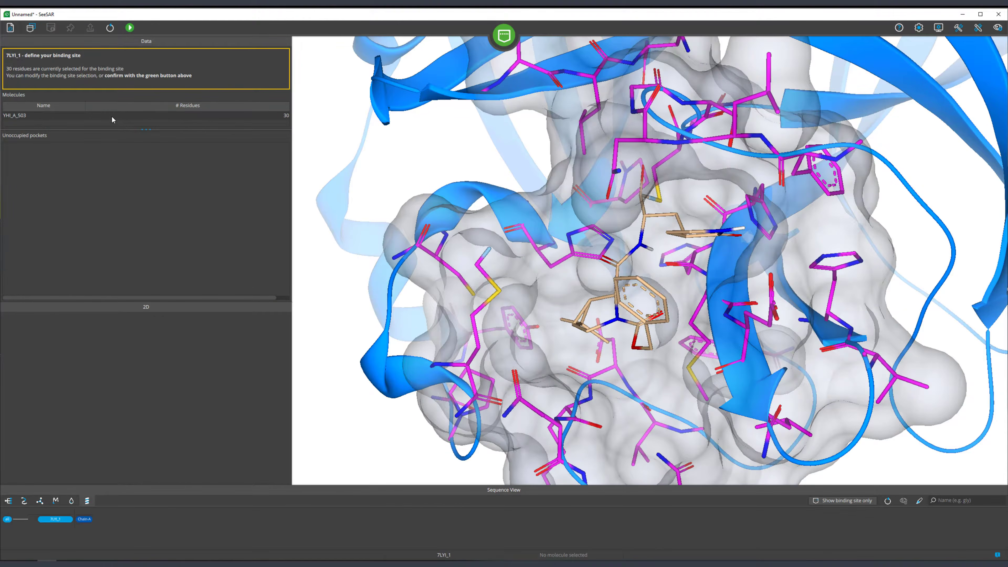
click(112, 116)
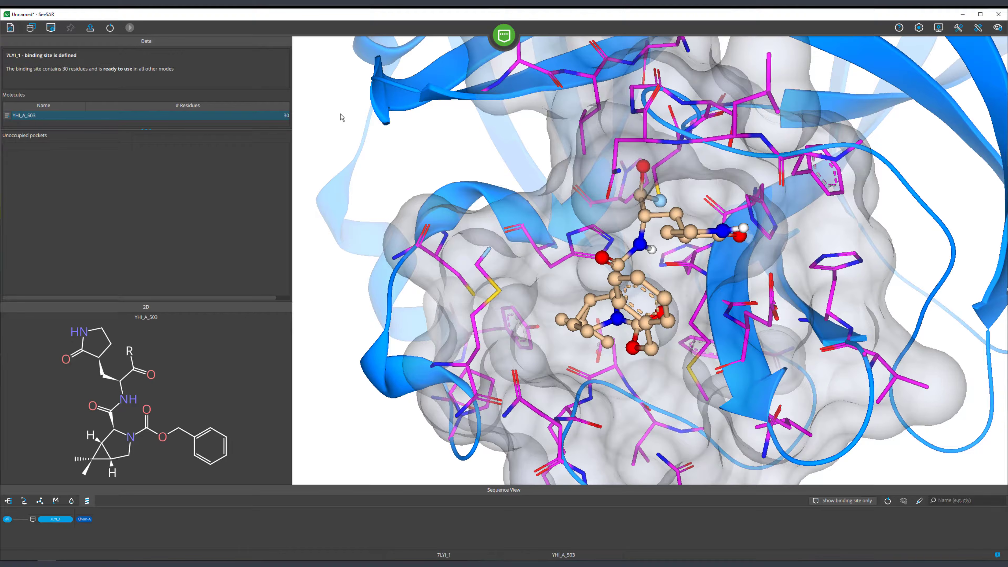
right_click(111, 120)
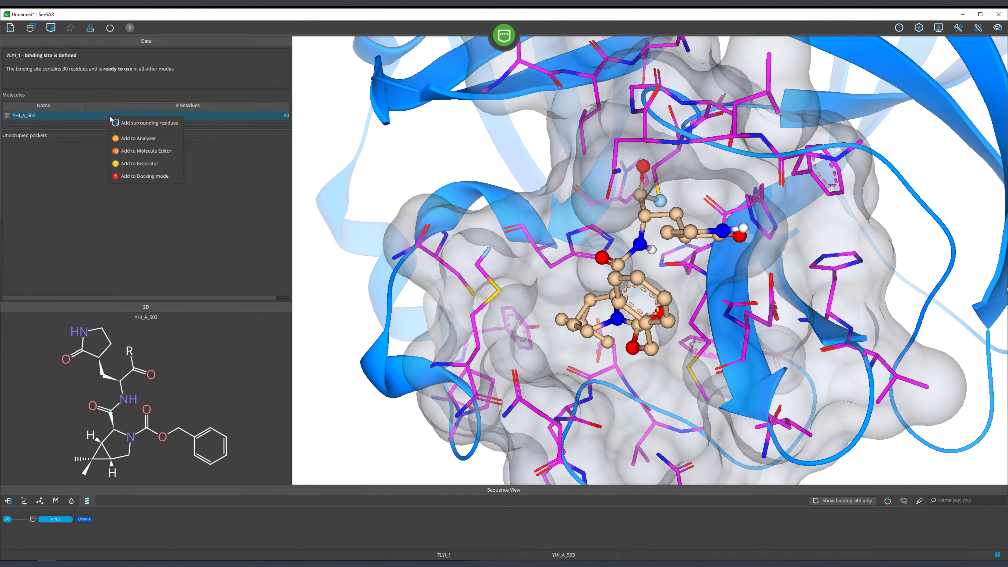
click(134, 176)
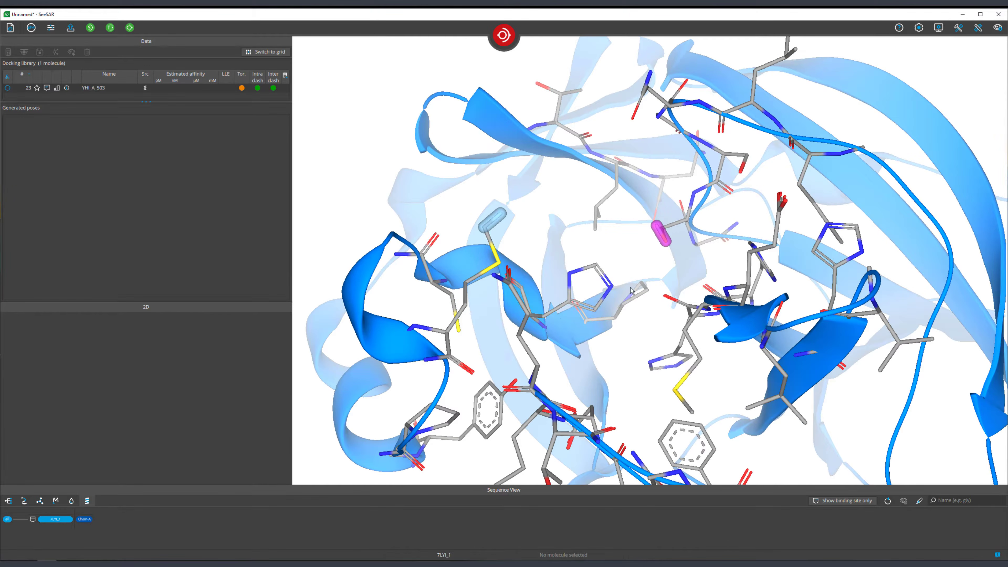
Step: Identify the residues at both covalent linker bonds by labelling CYS_A_145 and NEW_A_49, clearing each label after checking it
right_drag(631, 287, 627, 297)
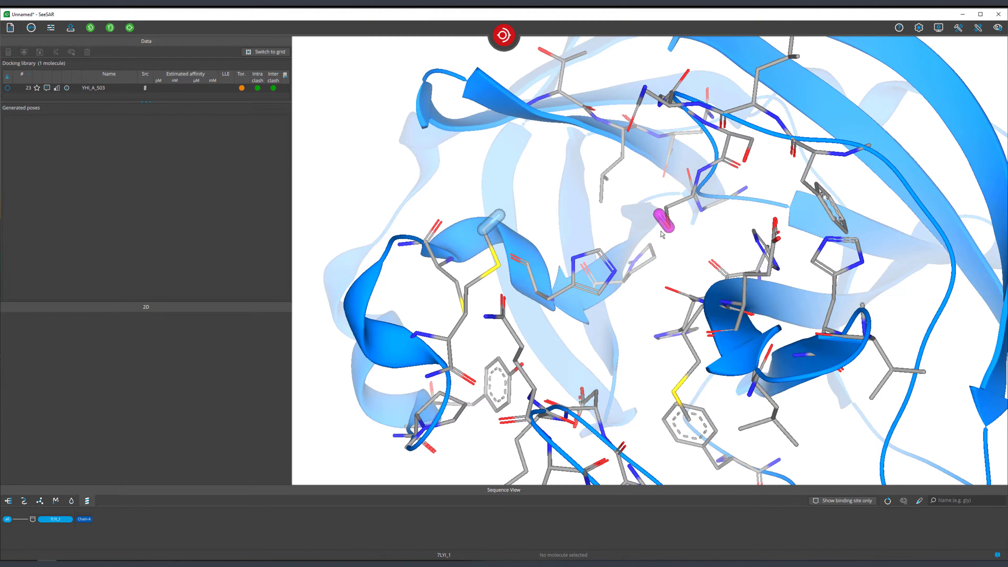
click(668, 210)
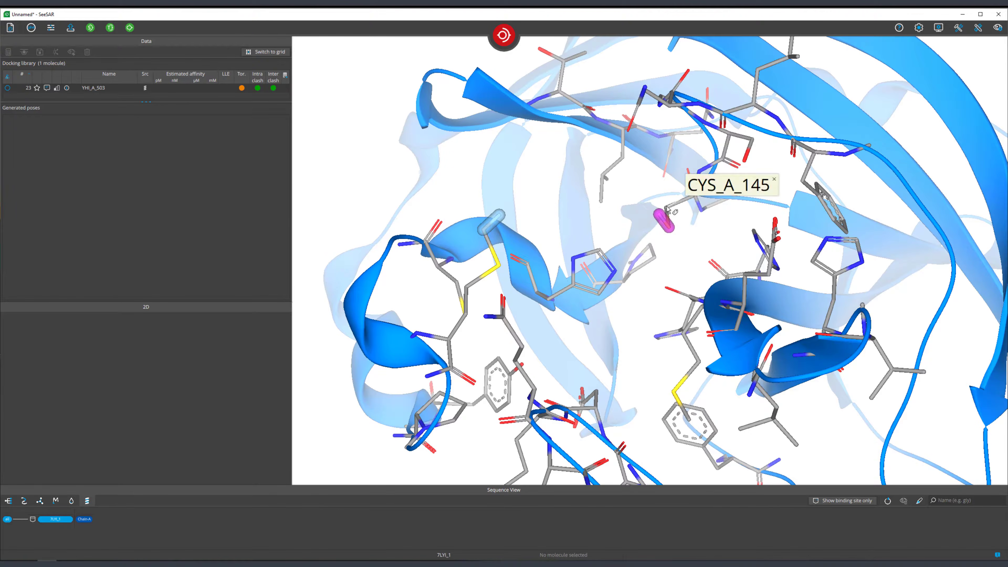
right_drag(615, 276, 616, 284)
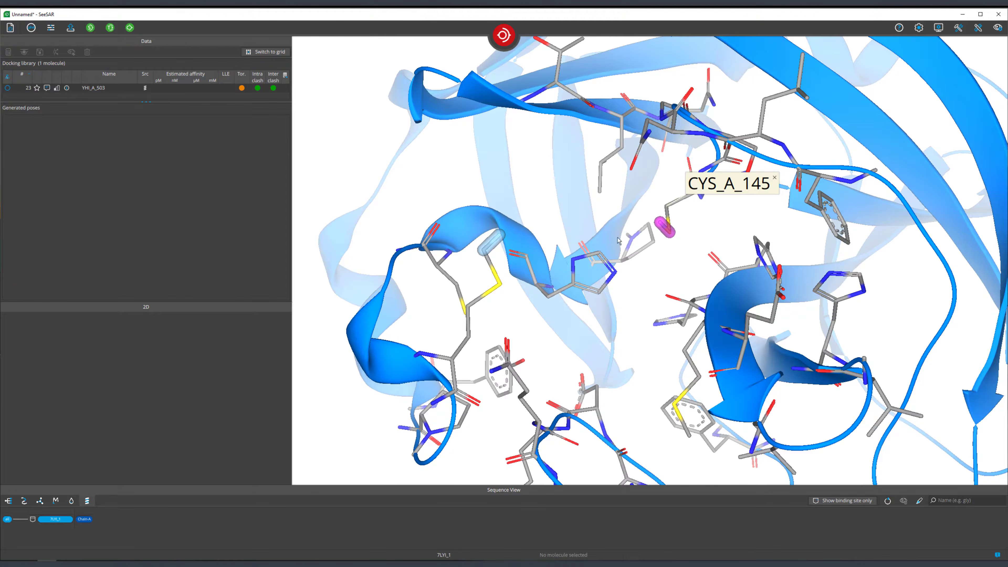
click(776, 175)
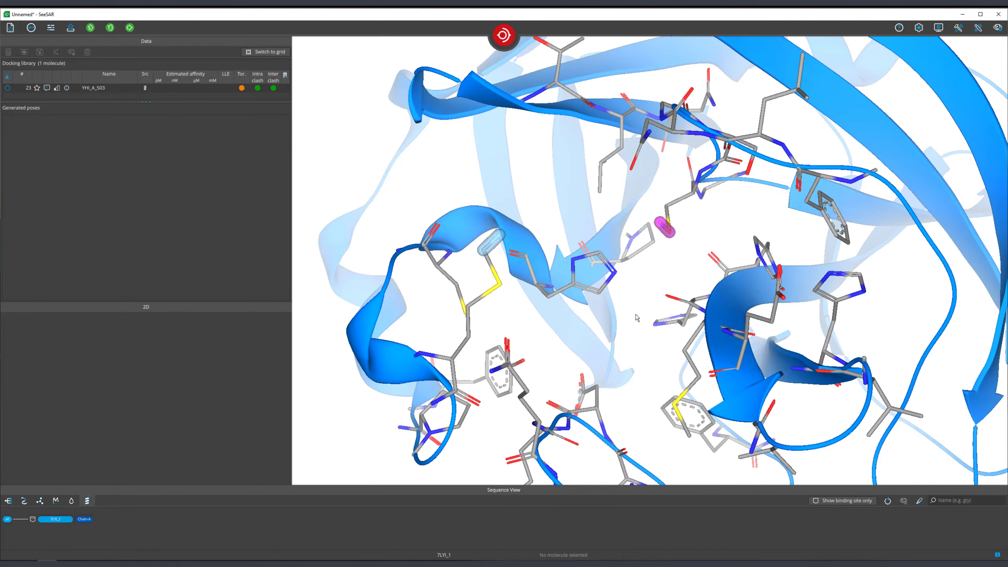
mouse_move(593, 320)
right_down()
mouse_move(586, 304)
mouse_move(398, 279)
right_up()
right_drag(459, 357, 438, 365)
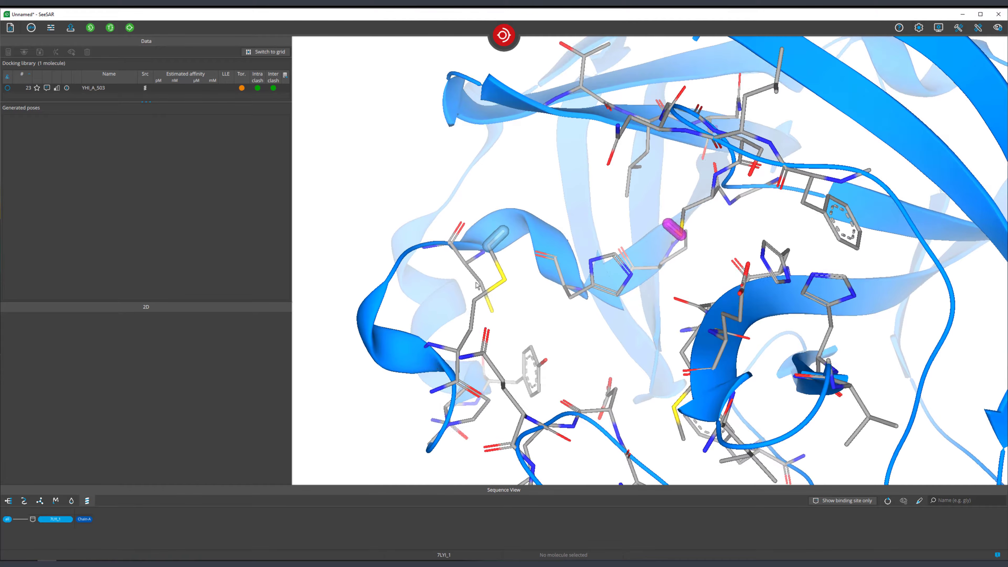
click(504, 282)
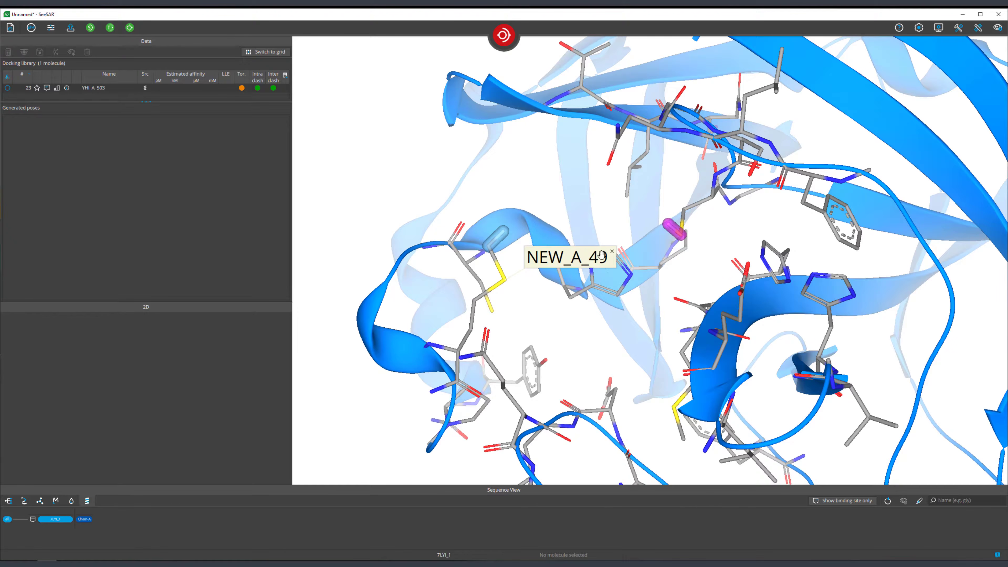
click(613, 252)
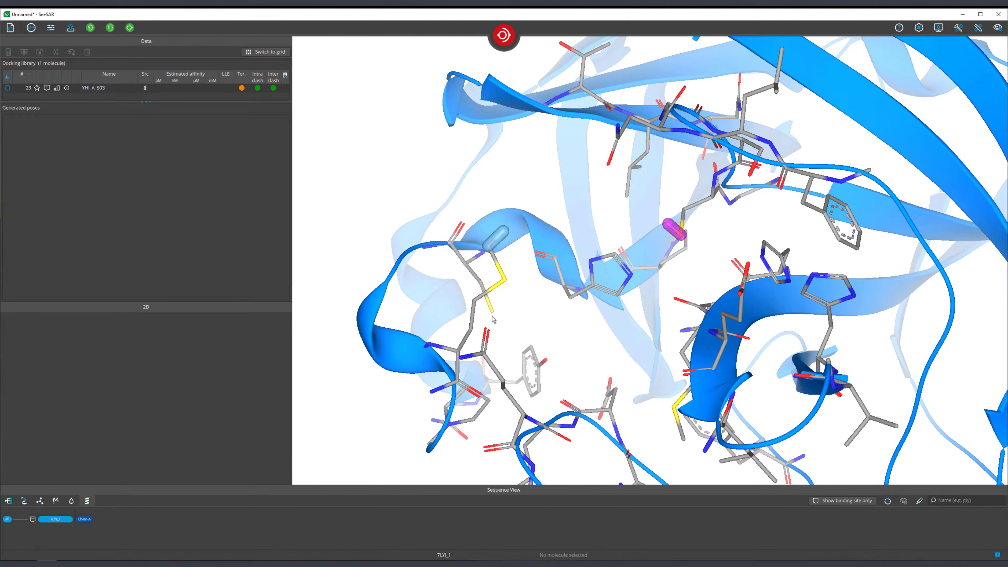
Step: Choose the linker bond on NEW_A_49 as the covalent attachment point and run covalent docking for YHI_A_503
drag(440, 315, 442, 333)
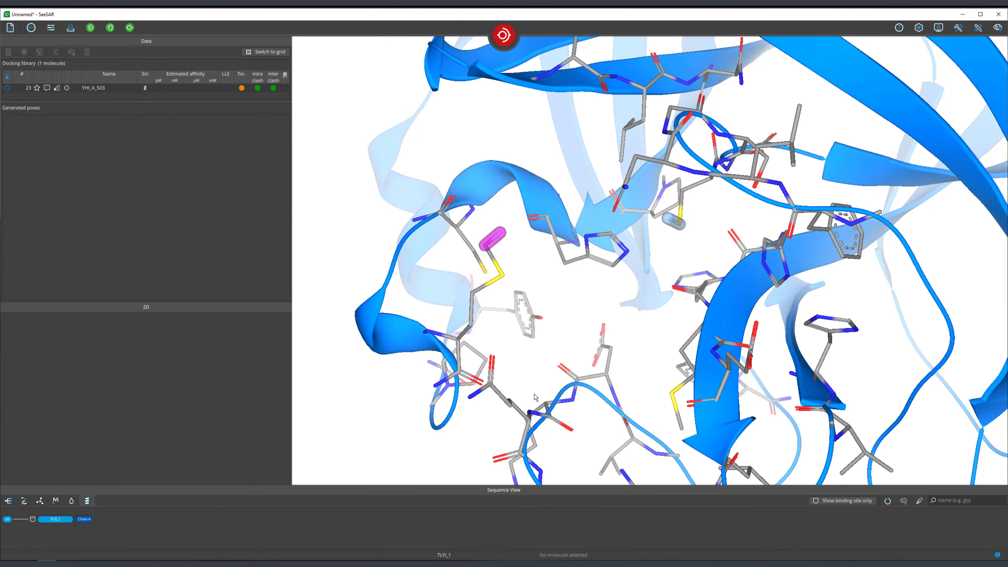
drag(536, 382, 529, 383)
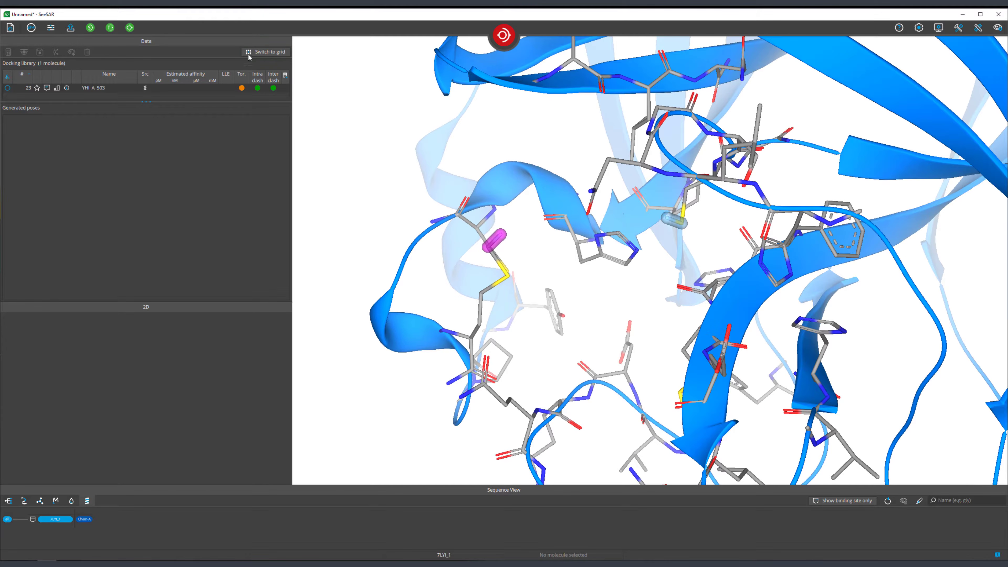
click(130, 28)
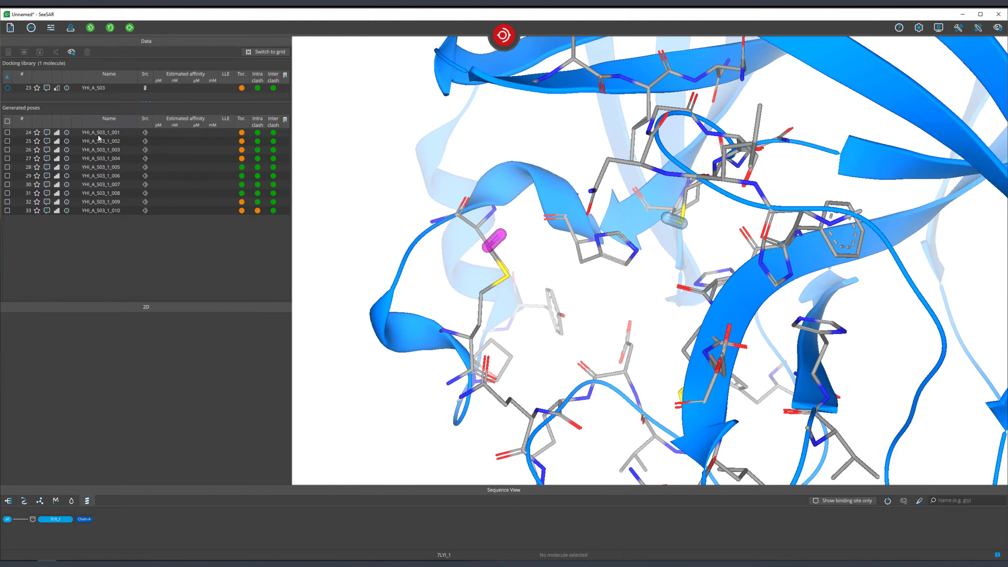
Step: Examine several generated YHI_A_503 poses, comparing their placement in the pocket and inspecting pose YHI_A_503_1_006 from different angles
click(98, 135)
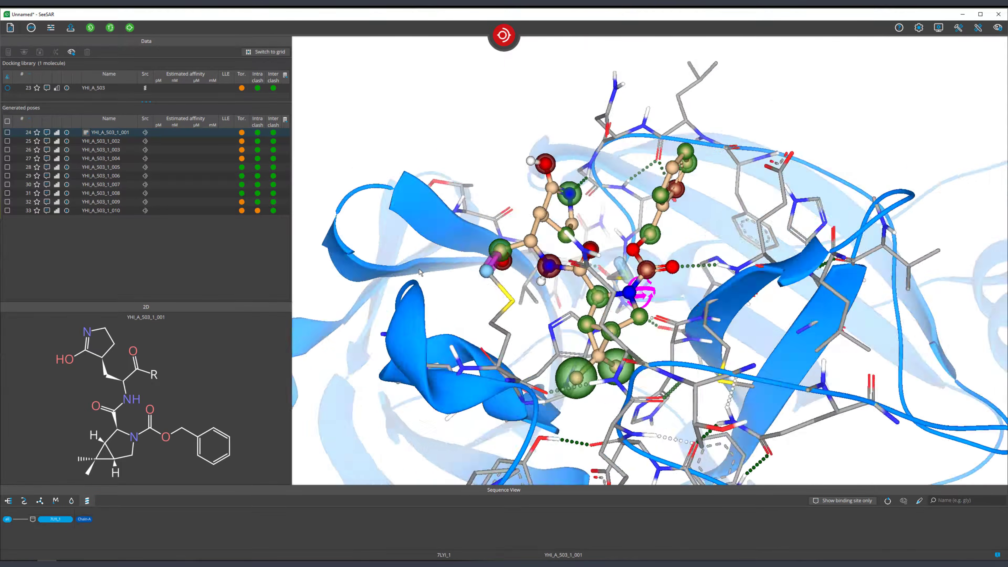
drag(420, 272, 425, 302)
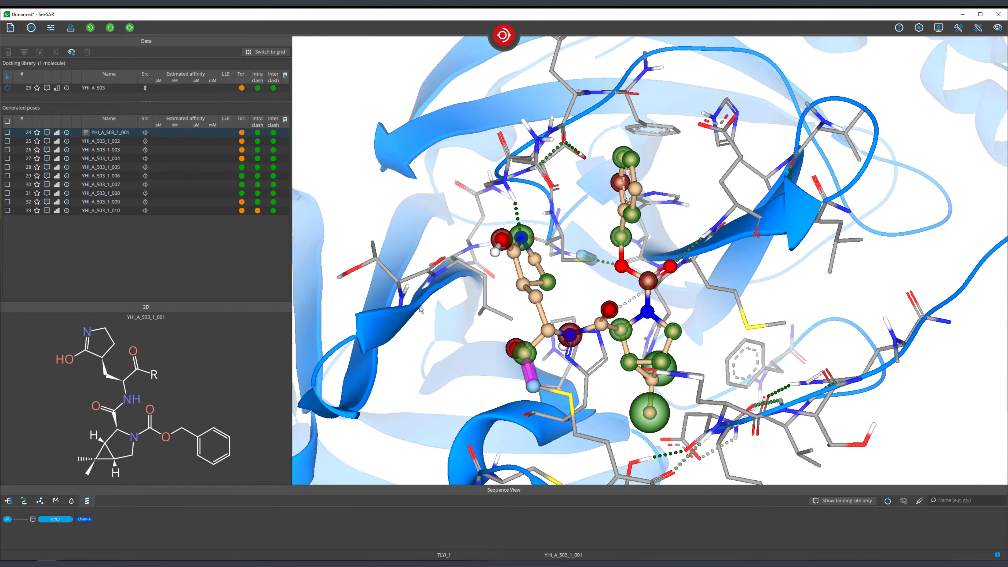
click(105, 153)
click(100, 175)
click(100, 194)
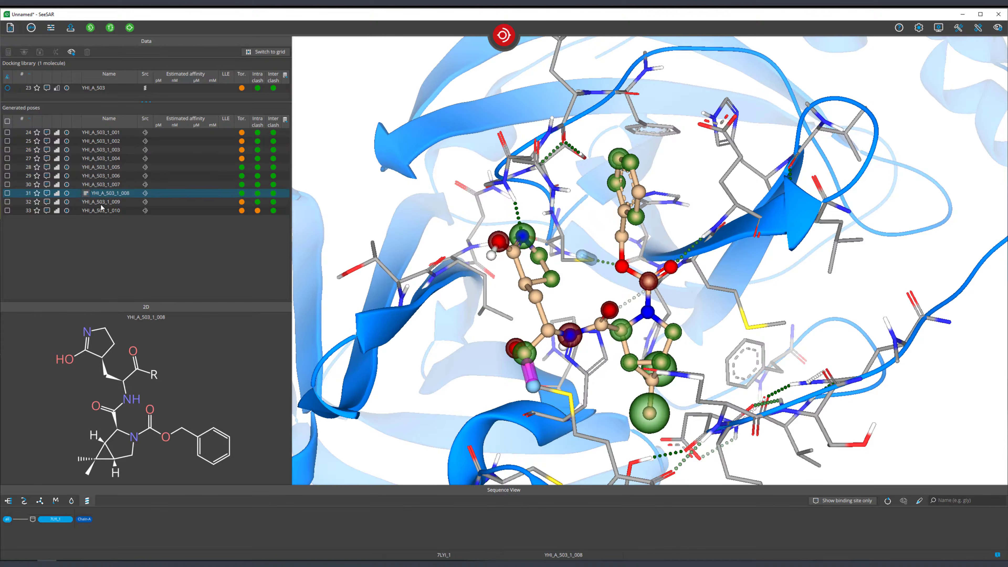
click(101, 203)
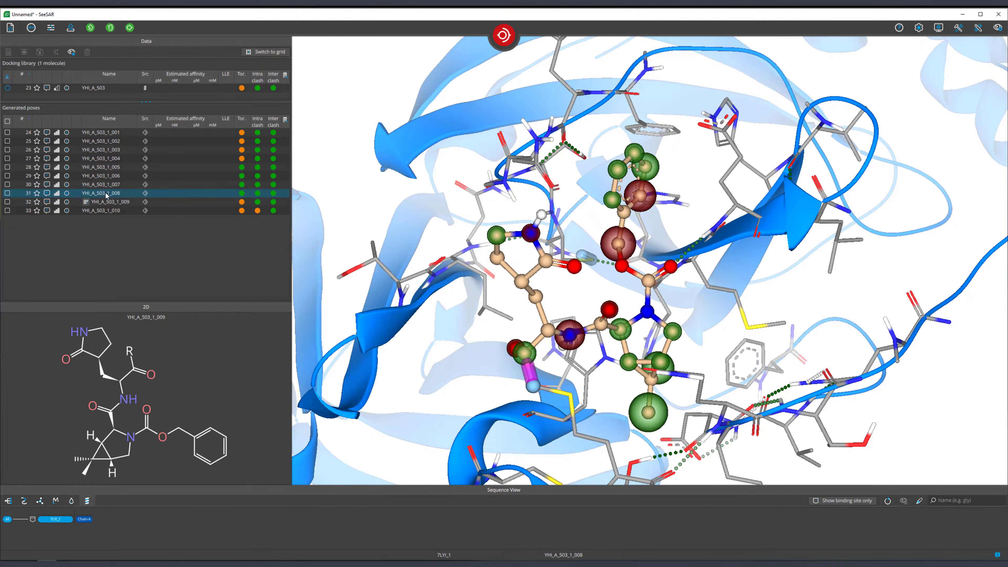
click(103, 185)
click(101, 176)
scroll(460, 337, down, 3)
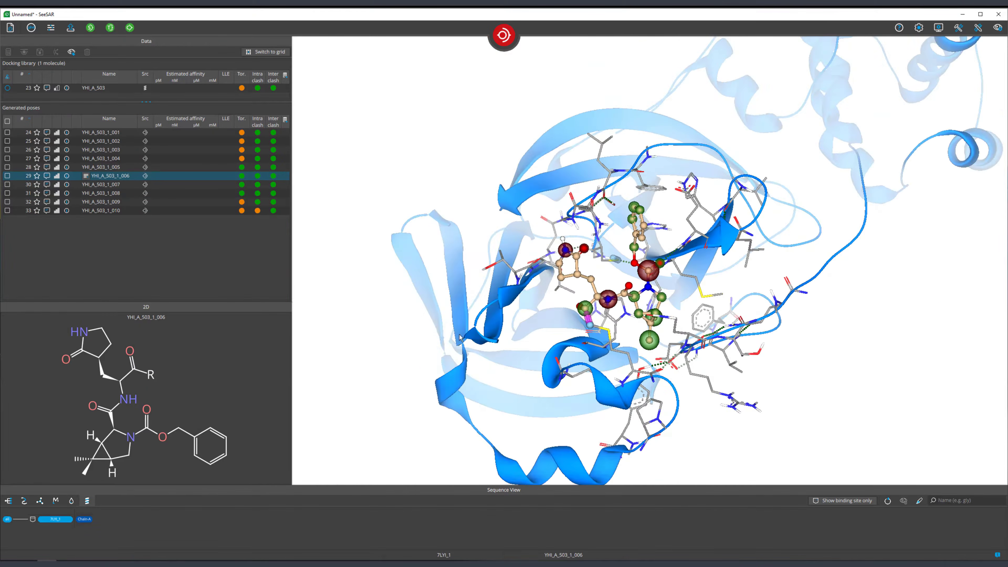
drag(460, 337, 515, 282)
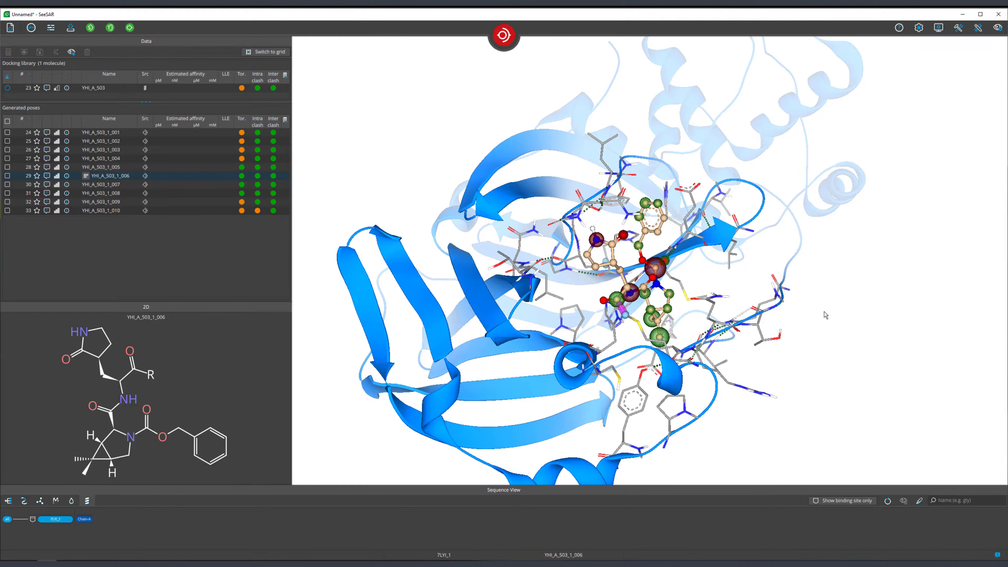
drag(824, 315, 798, 379)
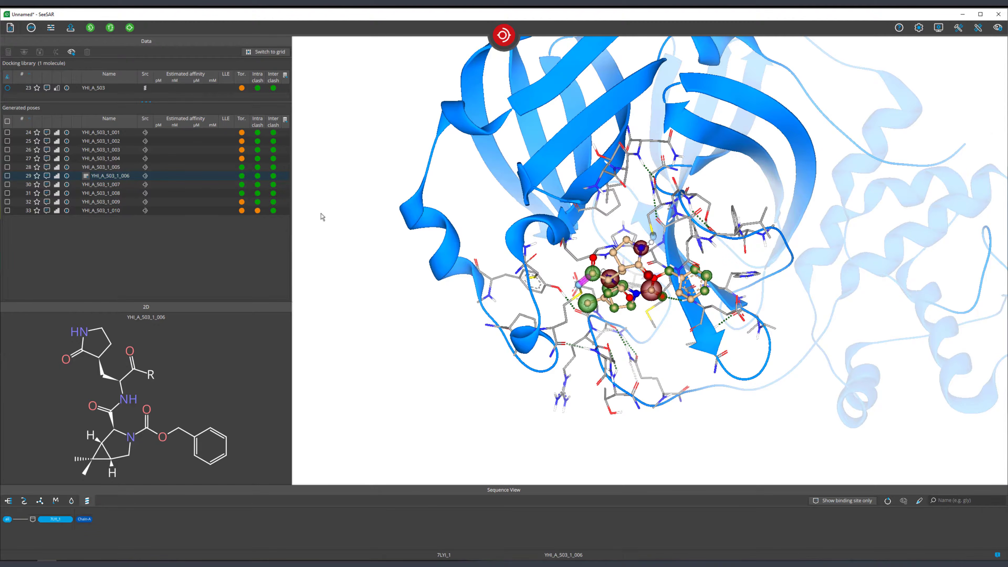
Step: Inspect from further angles how the covalently attached pose YHI_A_503_1_006 occupies the binding pocket
scroll(399, 234, up, 5)
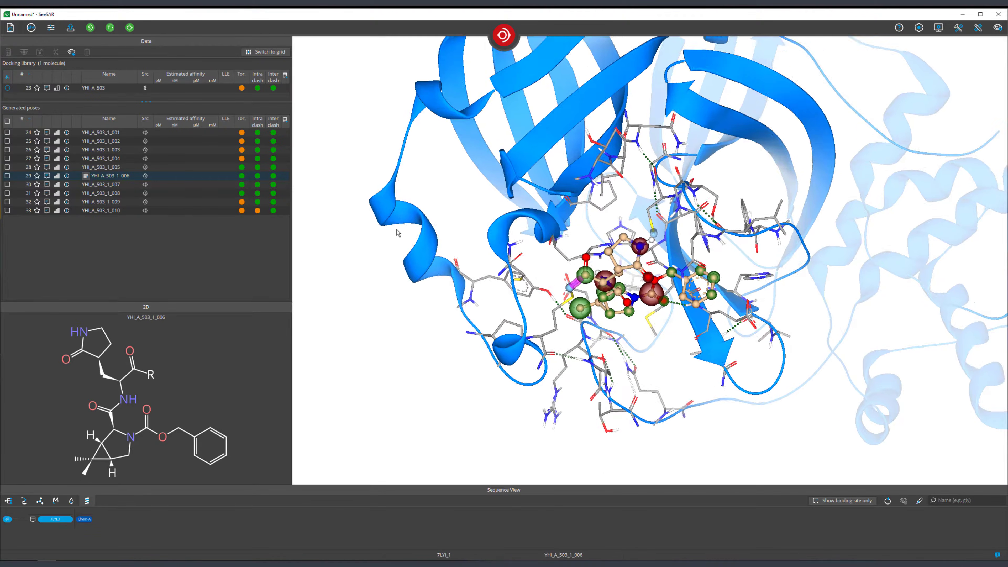
drag(407, 205, 358, 137)
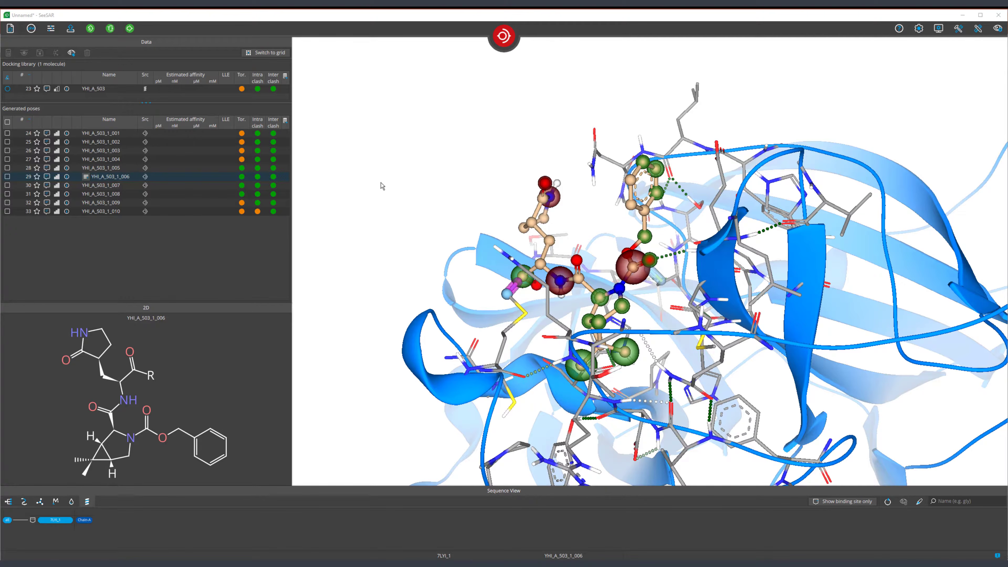
mouse_move(381, 182)
mouse_down()
mouse_move(425, 206)
mouse_move(411, 175)
mouse_move(384, 164)
mouse_move(375, 175)
mouse_up()
drag(378, 135, 382, 151)
Step: Switch to Protein mode and frame the whole 7LYI_1 structure with ligand YHI_A_503
click(503, 38)
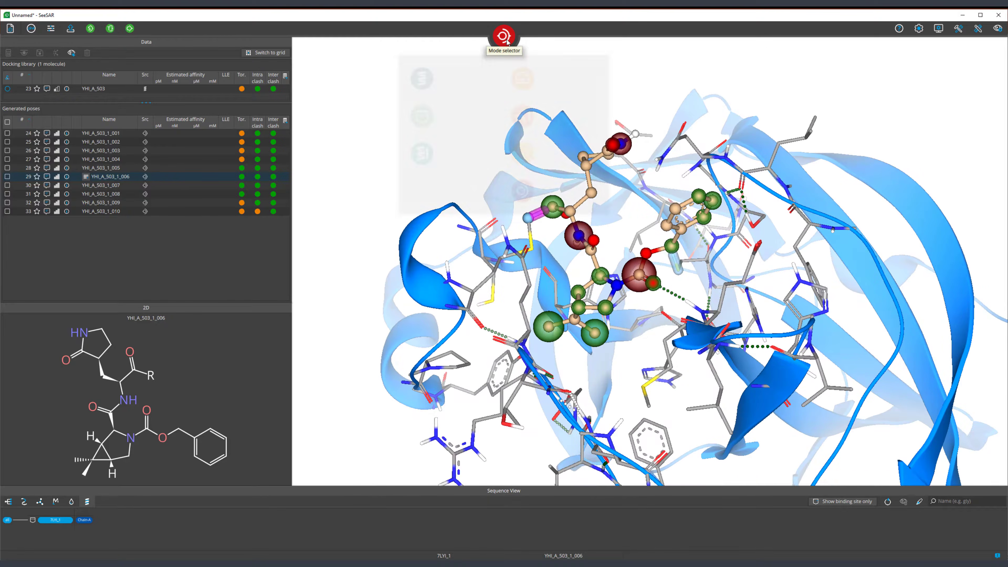
click(431, 80)
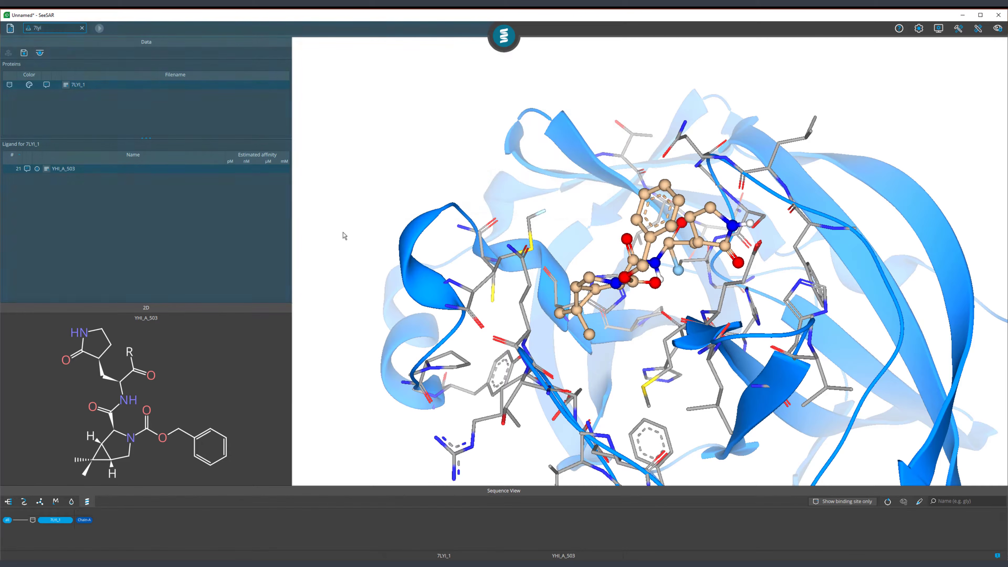
mouse_move(342, 234)
mouse_down()
mouse_move(369, 259)
mouse_move(349, 252)
mouse_up()
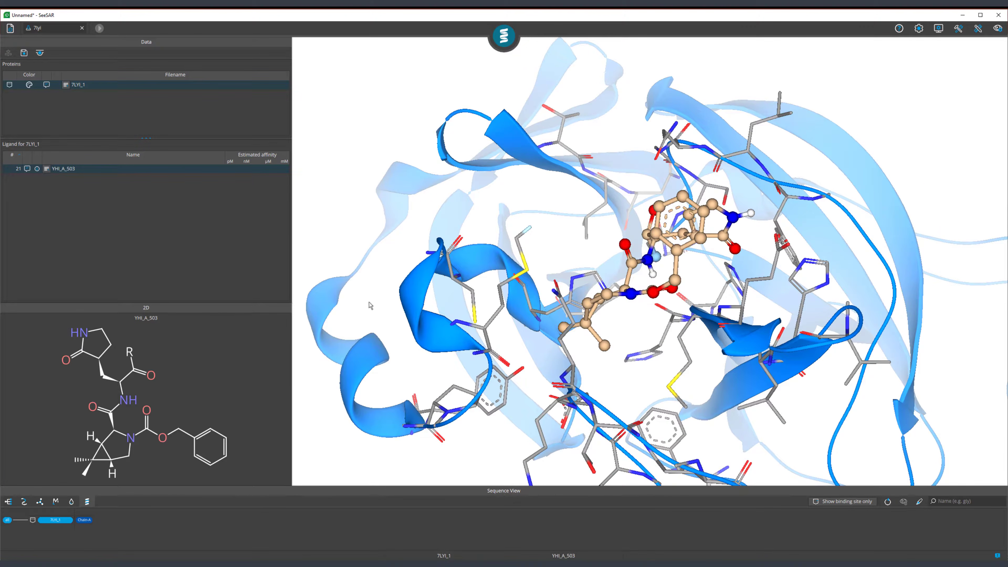
scroll(391, 309, down, 3)
scroll(393, 310, down, 2)
drag(406, 321, 427, 320)
scroll(428, 323, down, 3)
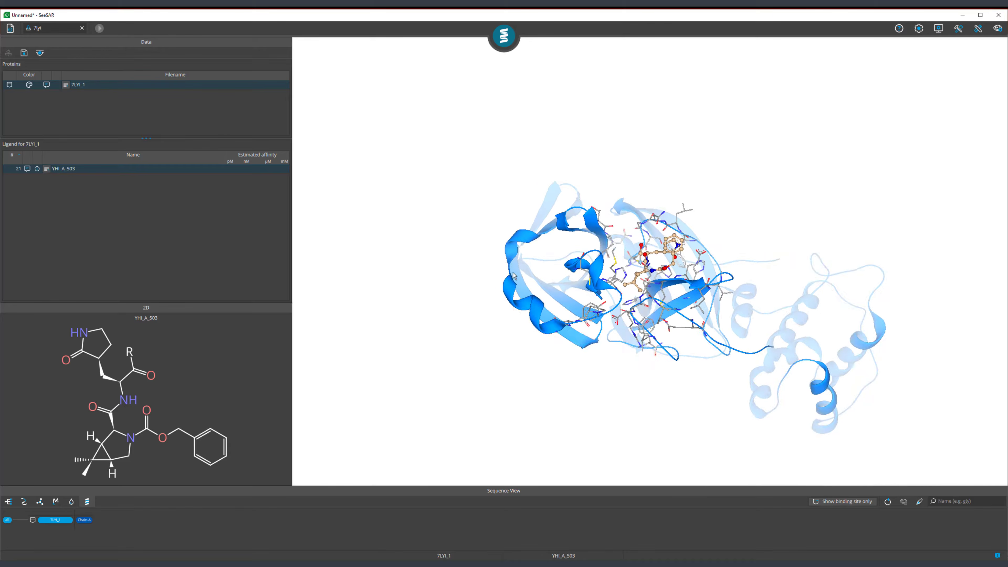
drag(469, 254, 473, 251)
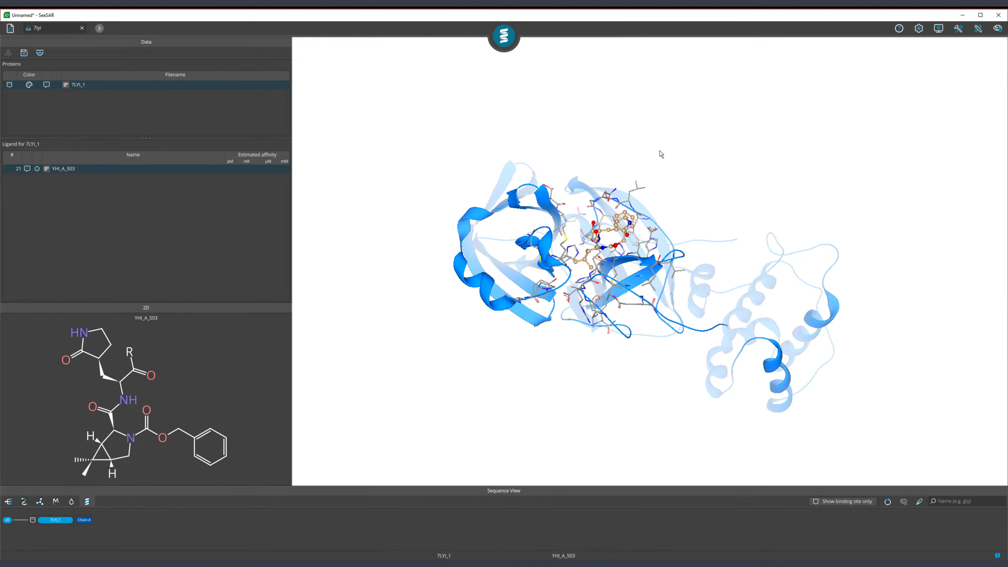
Step: Display the binding site surface of 7LYI_1 and orient the structure to look into the ligand pocket
click(999, 29)
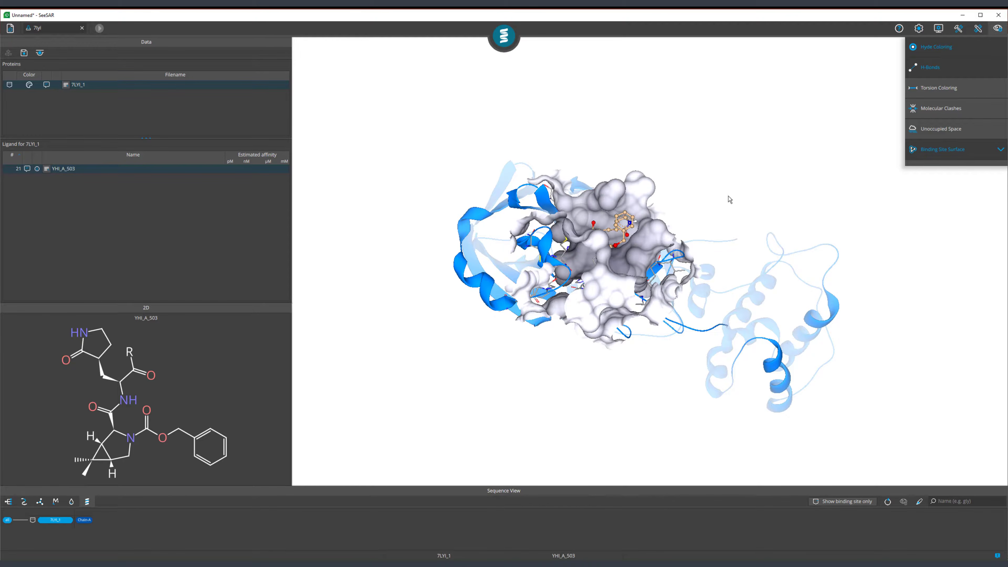
drag(727, 198, 733, 220)
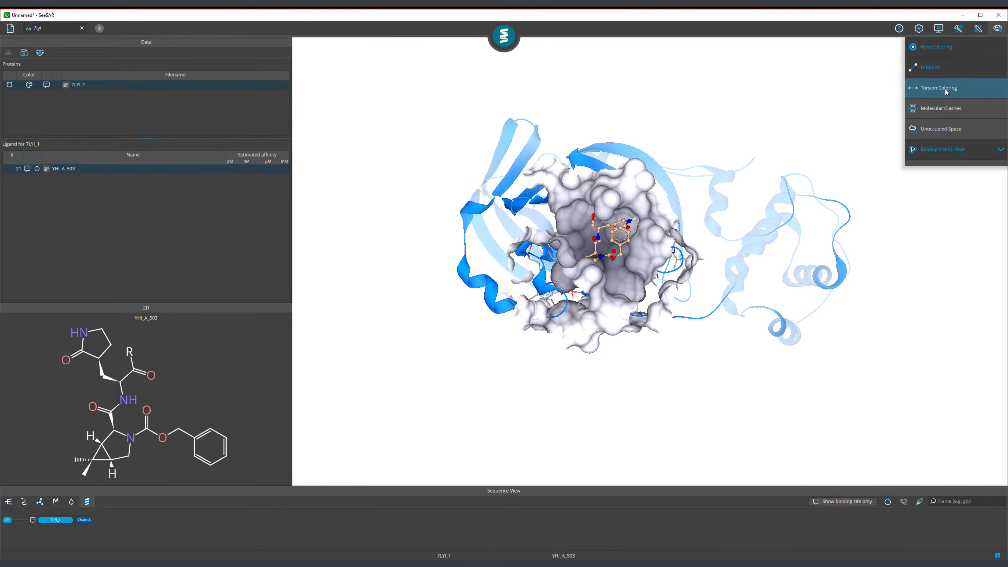
click(998, 29)
mouse_move(815, 167)
mouse_down()
mouse_move(873, 172)
mouse_move(768, 165)
mouse_move(796, 134)
mouse_move(768, 143)
mouse_move(765, 160)
mouse_move(808, 167)
mouse_move(822, 155)
mouse_move(821, 172)
mouse_move(801, 160)
mouse_up()
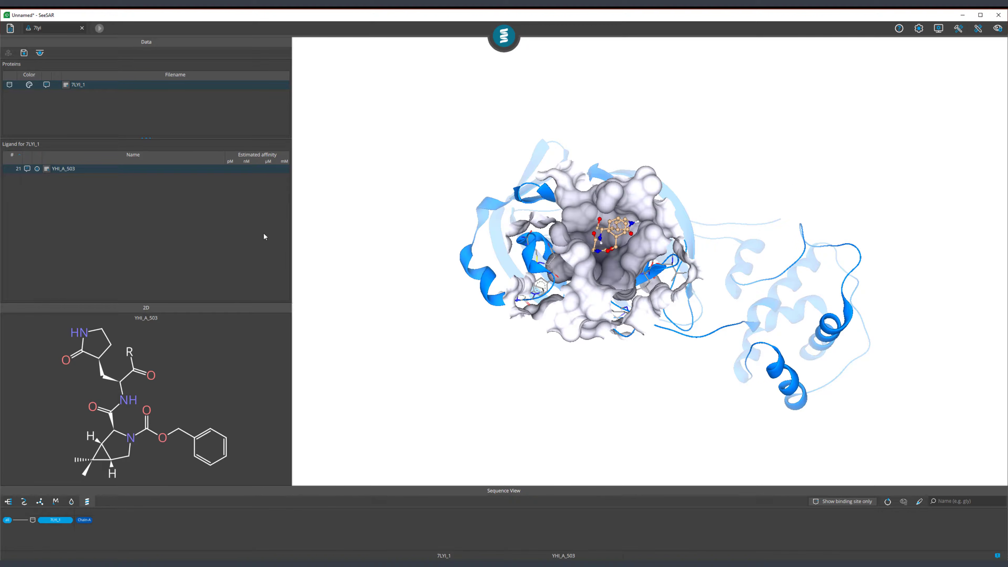
Step: Annotate protein 7LYI_1 with the note "my fav position" and capture the current scene in it
click(46, 86)
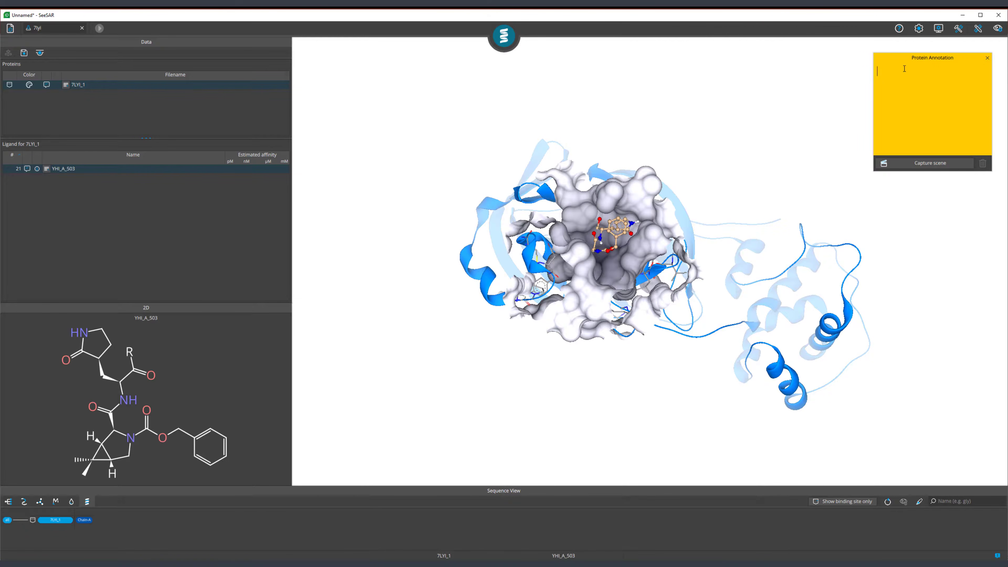
text(my fa)
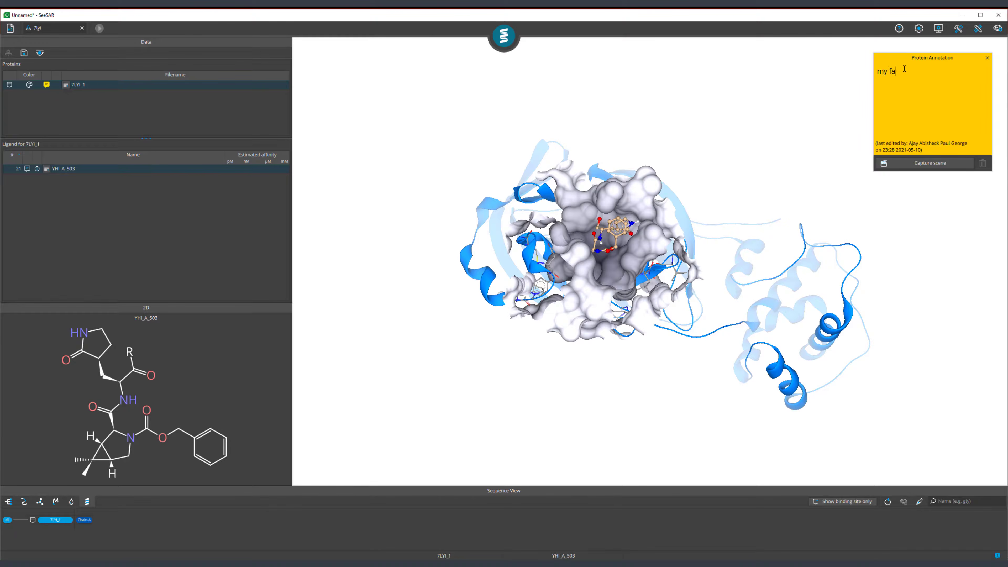
text(v position)
click(917, 163)
click(988, 58)
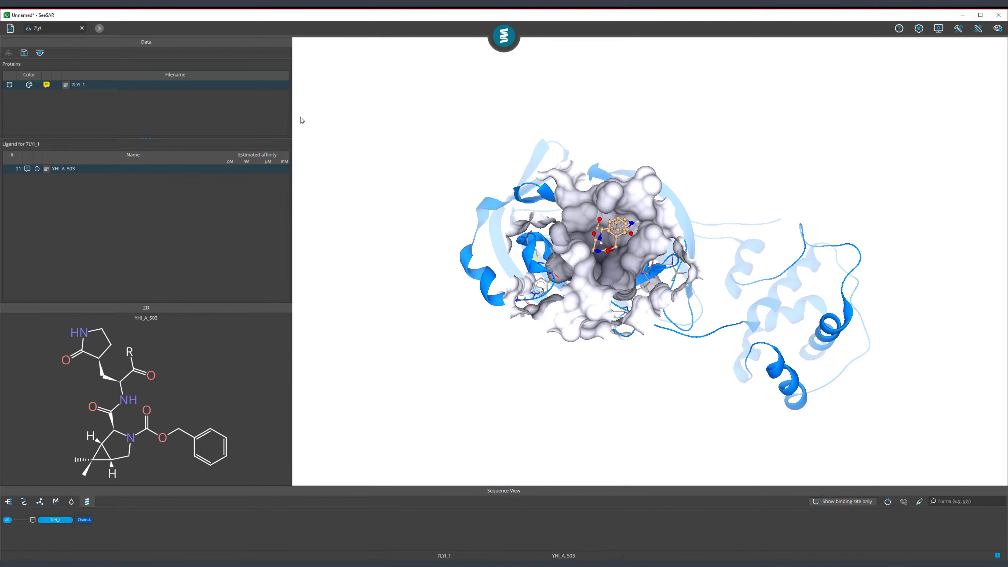
Step: Hide the binding site surface and set up a close-up view of ligand YHI_A_503 among its surrounding residues
click(92, 172)
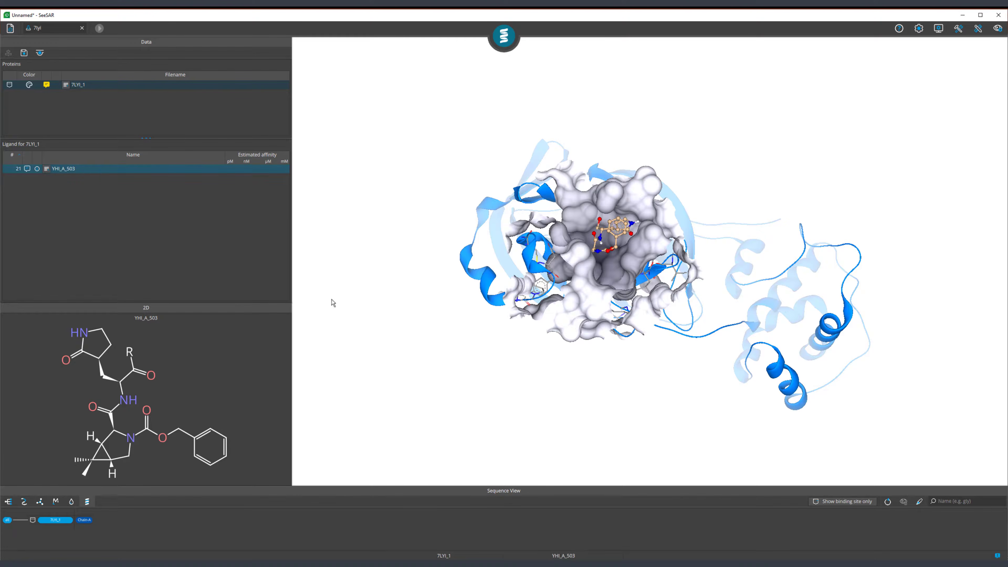
click(996, 33)
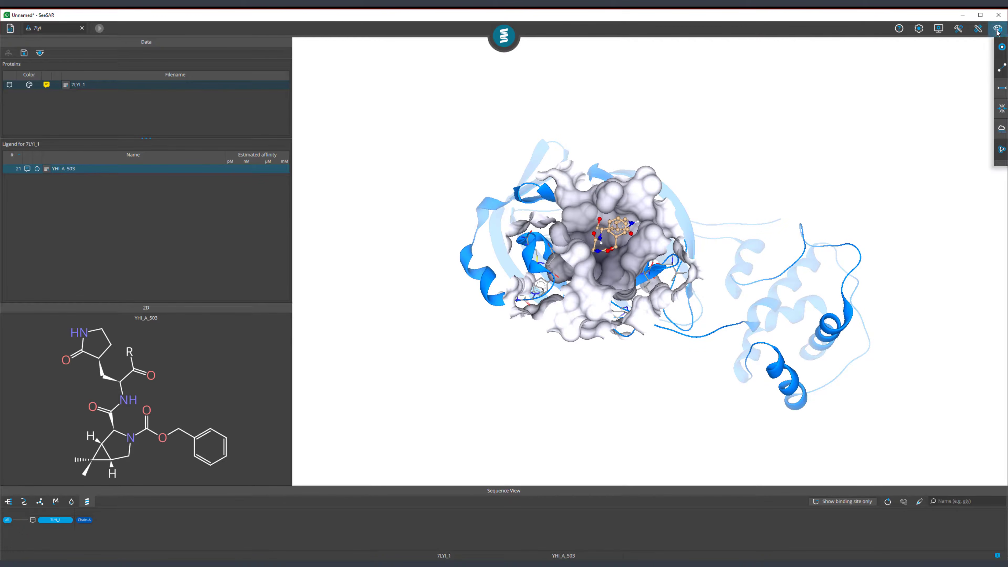
click(940, 154)
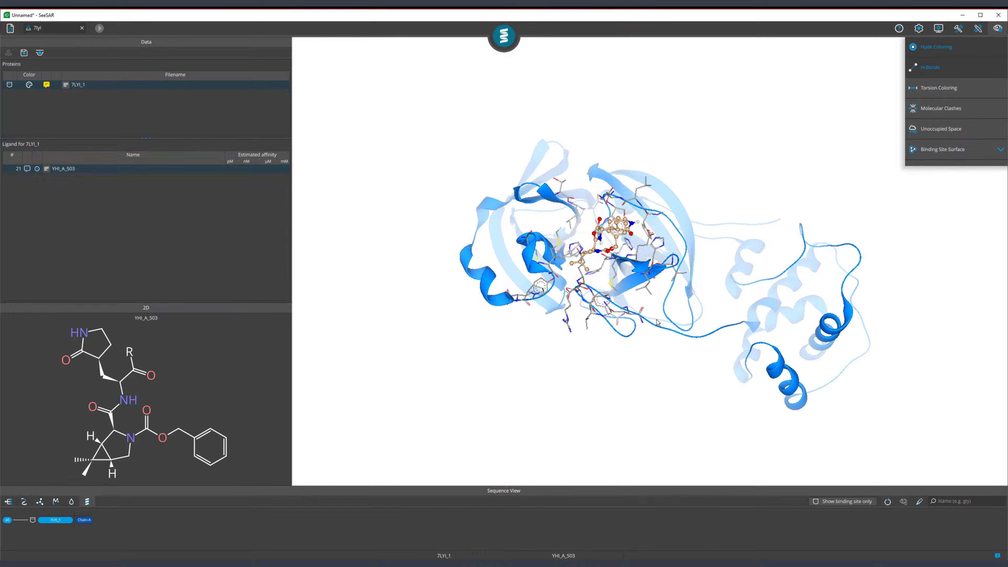
drag(659, 323, 662, 282)
scroll(605, 226, up, 5)
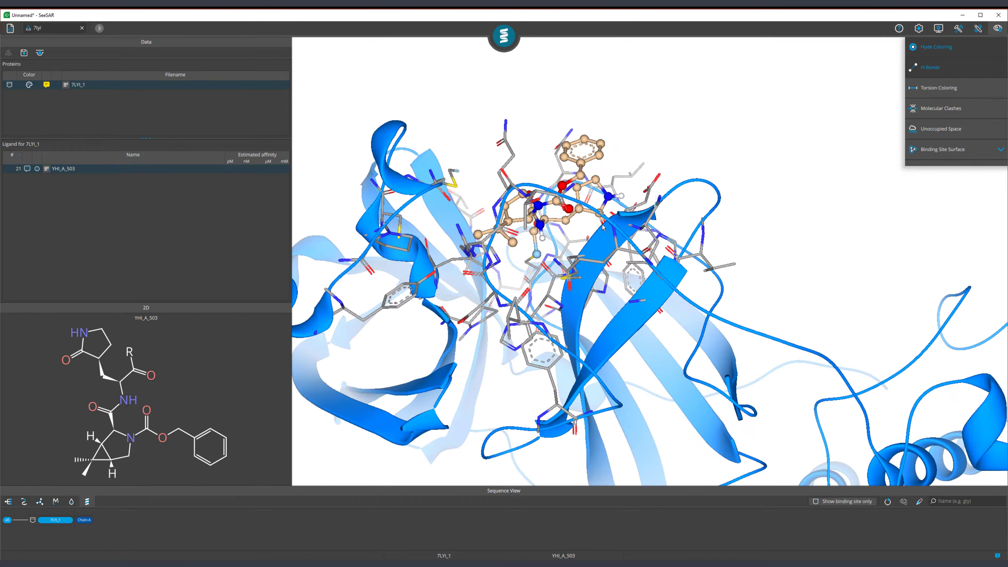
drag(676, 192, 550, 250)
click(83, 169)
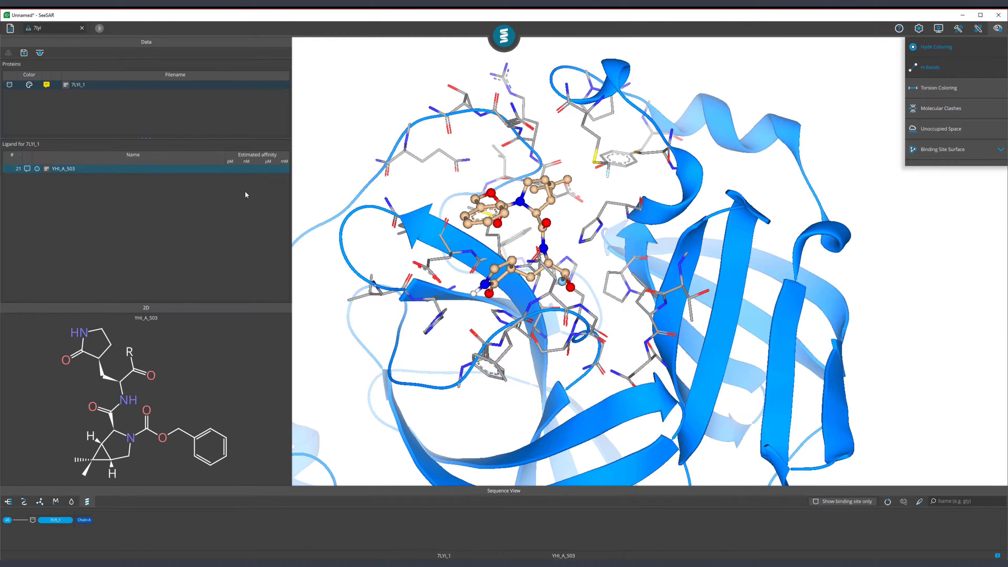
mouse_move(397, 189)
mouse_down()
mouse_move(464, 198)
mouse_move(396, 204)
mouse_up()
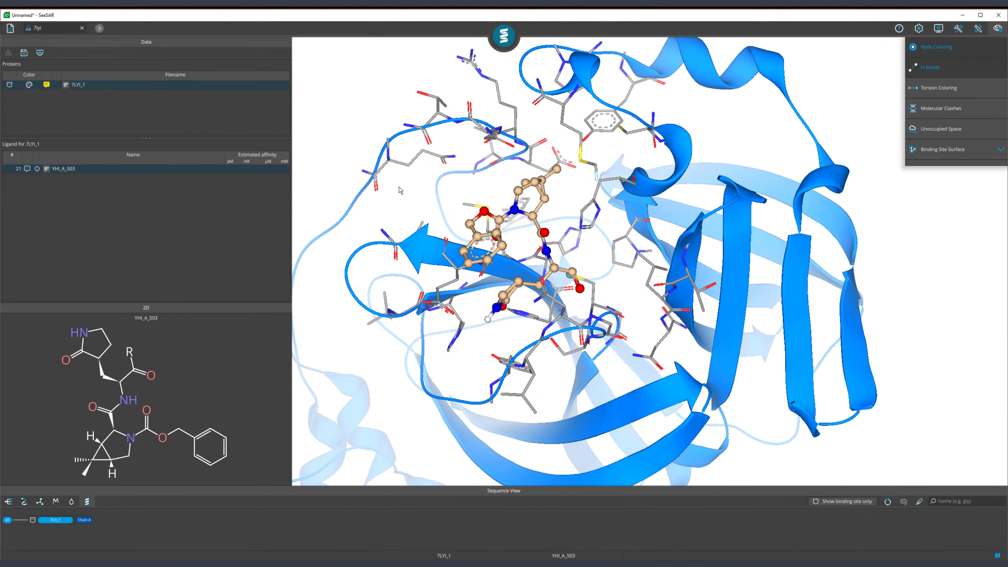
mouse_move(400, 187)
middle_down()
mouse_move(452, 205)
mouse_move(459, 234)
middle_up()
scroll(453, 209, up, 5)
mouse_move(418, 221)
mouse_down()
mouse_move(427, 223)
mouse_move(412, 219)
mouse_up()
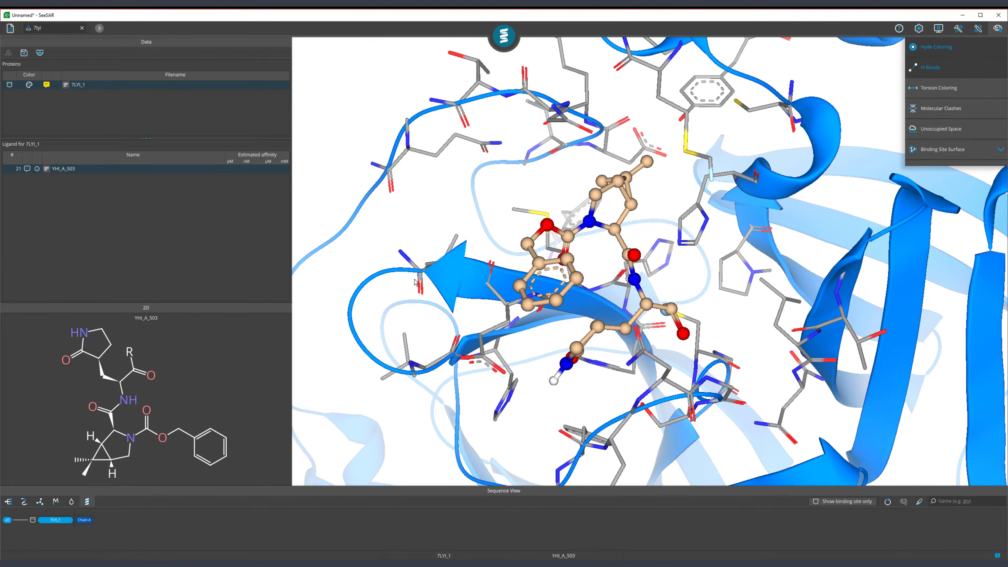
drag(415, 284, 419, 271)
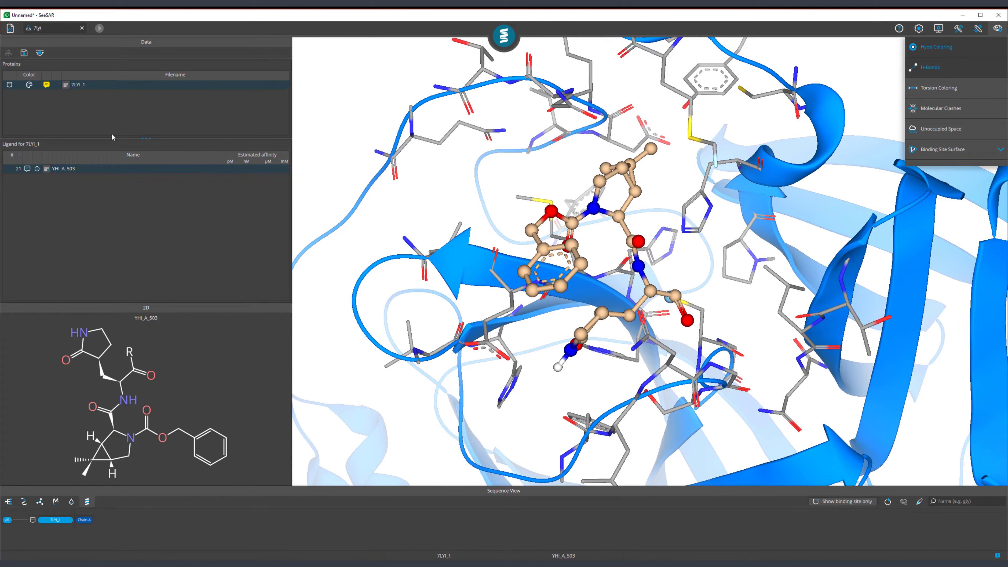
Step: Add a molecule annotation without text to ligand YHI_A_503 and capture the close-up scene in it
click(27, 169)
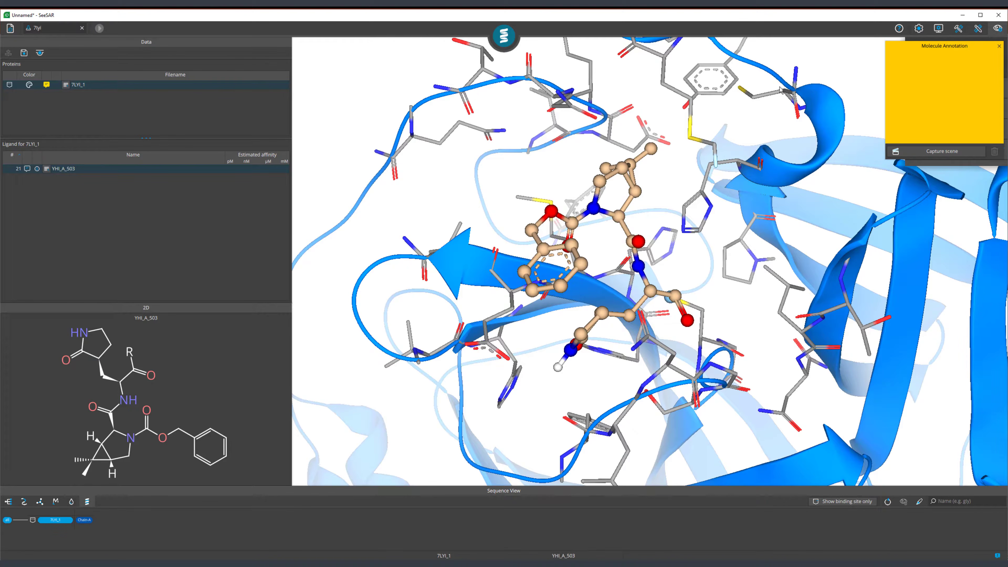
drag(942, 48, 943, 203)
click(998, 28)
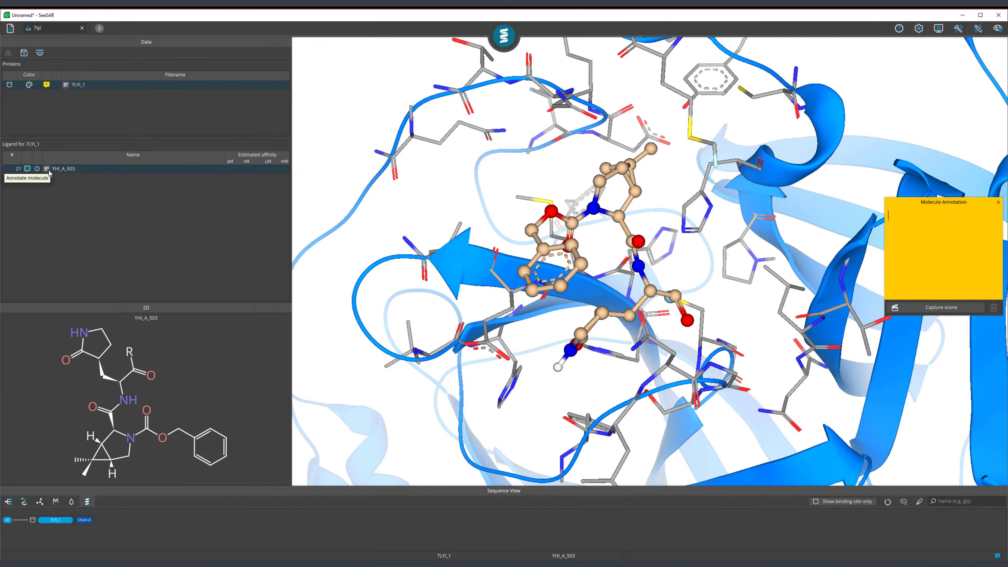
mouse_move(948, 210)
mouse_down()
mouse_move(713, 194)
mouse_move(362, 104)
mouse_move(368, 90)
mouse_up()
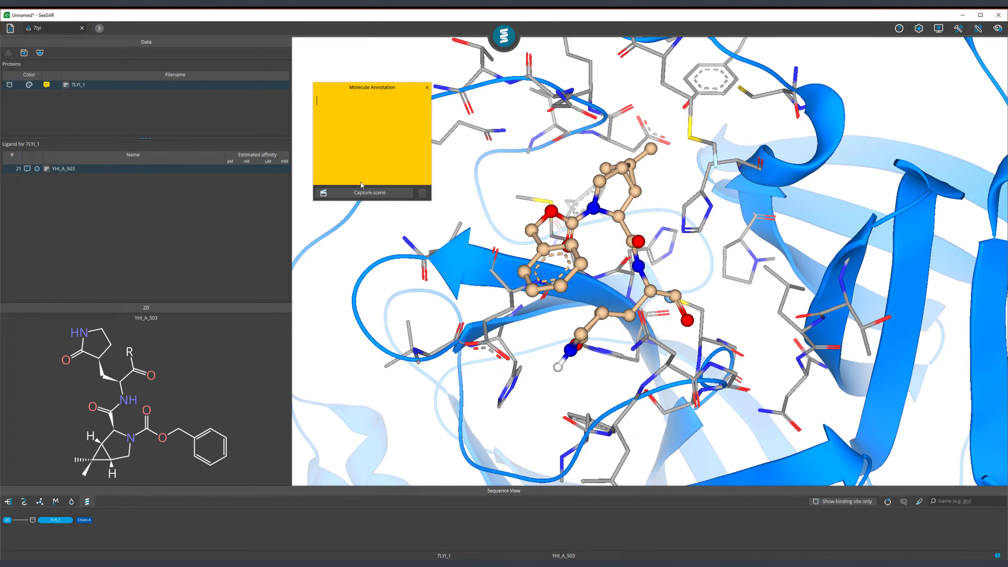
click(366, 194)
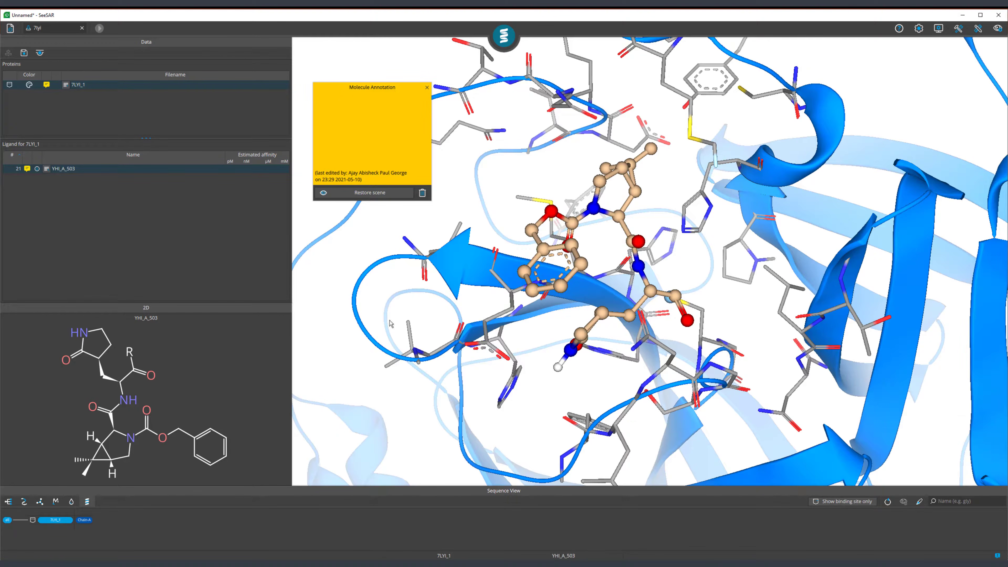
click(428, 87)
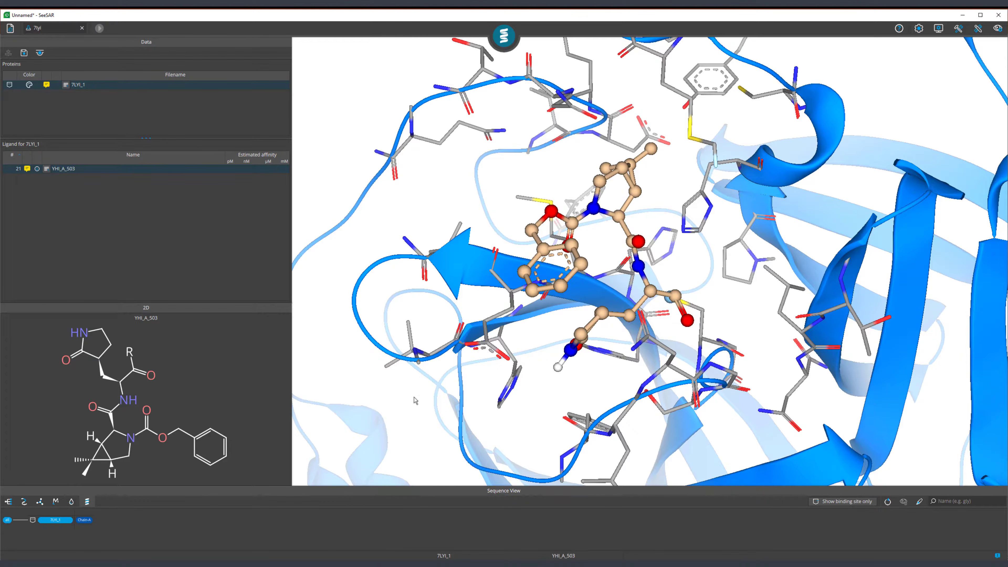
Step: Restore the scene stored in the 7LYI_1 protein annotation, followed by the one stored in the YHI_A_503 molecule annotation
click(46, 85)
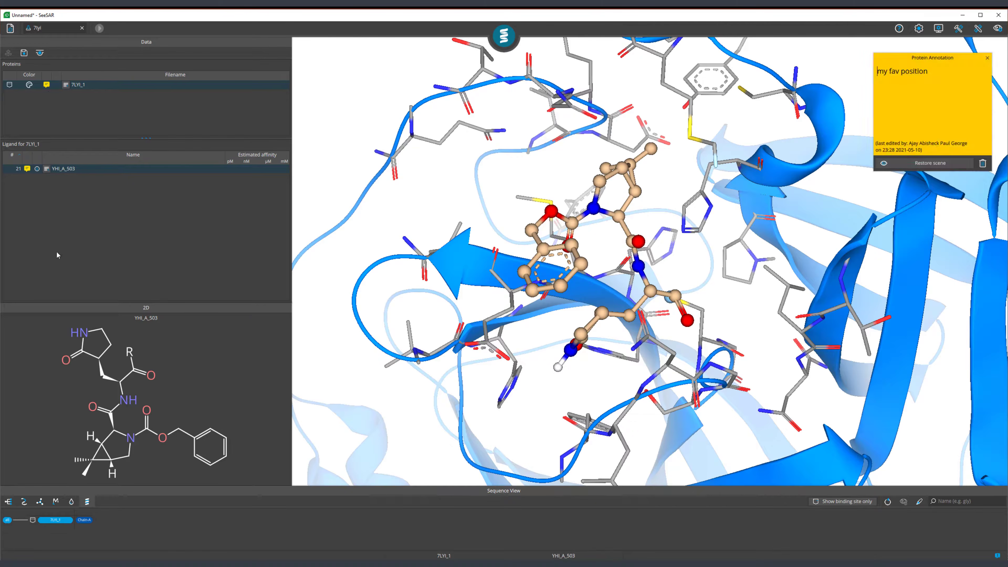
click(923, 167)
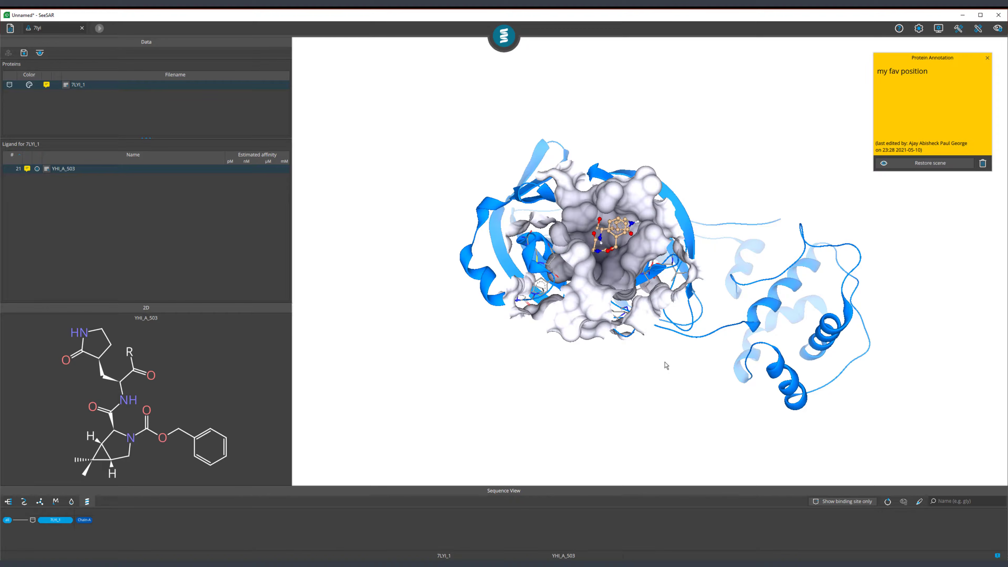
click(988, 58)
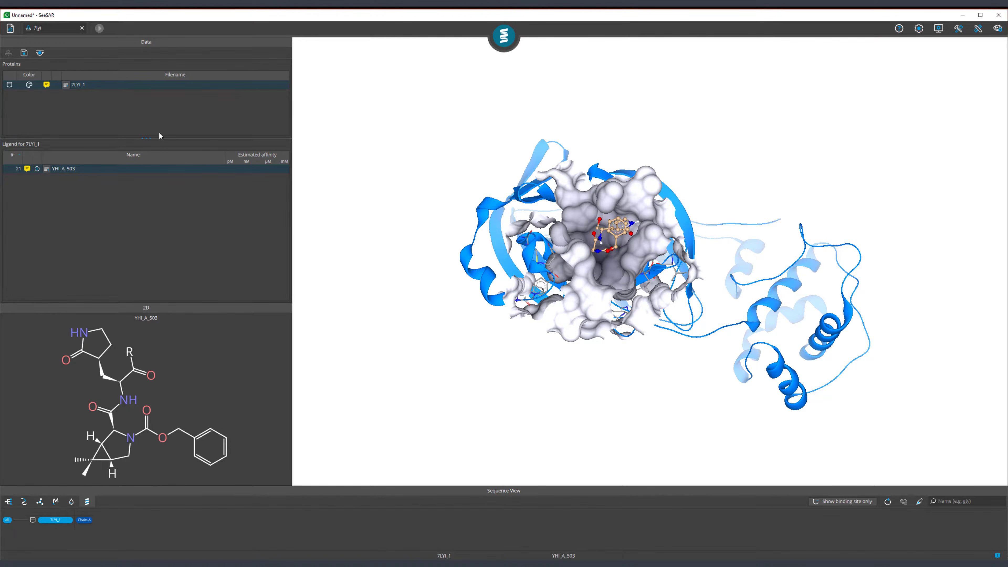
click(29, 168)
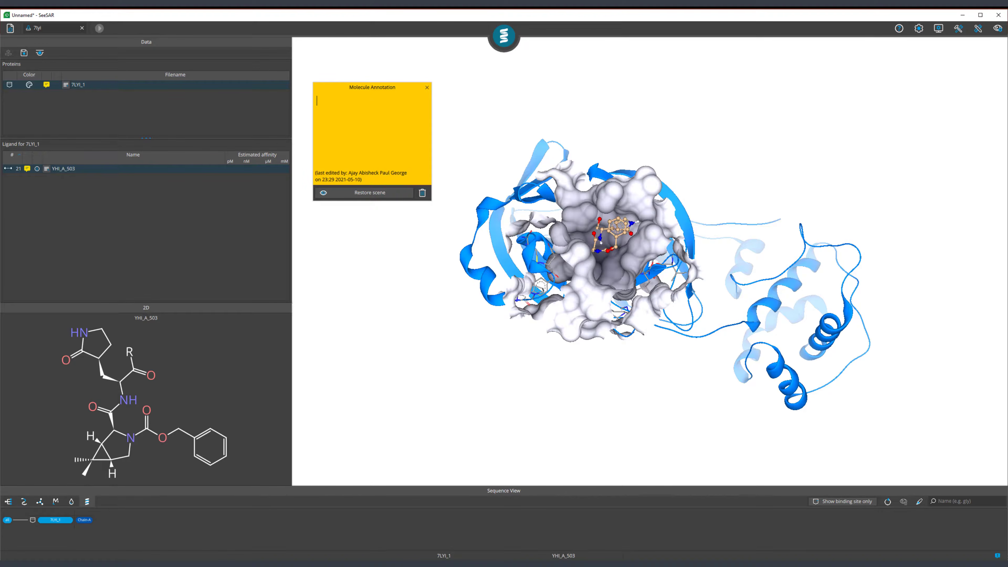
click(368, 193)
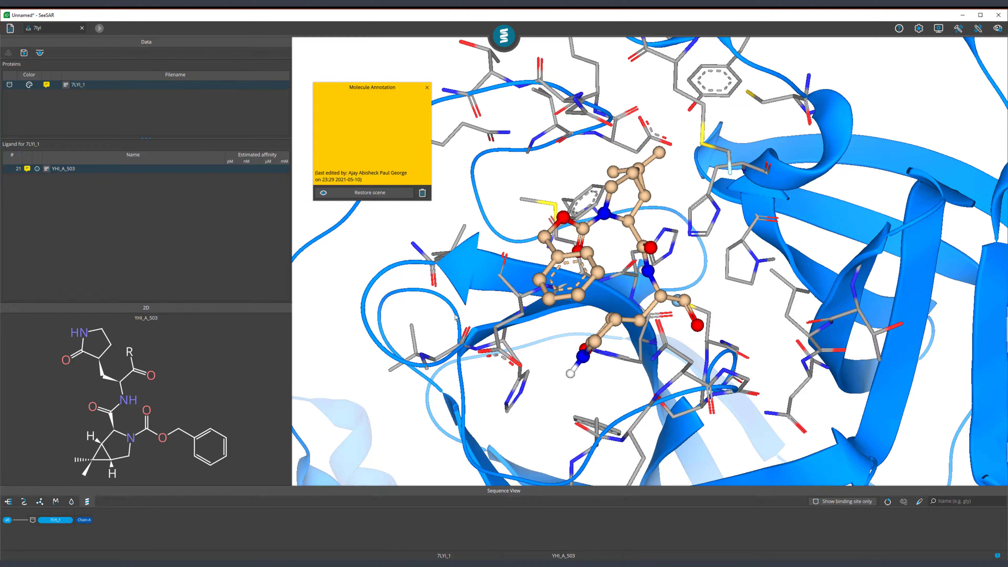
Step: Delete the YHI_A_503 molecule annotation's stored scene and capture a zoomed-out overview of the protein in its place
mouse_move(418, 298)
mouse_down()
mouse_move(501, 317)
mouse_move(539, 356)
mouse_move(488, 309)
mouse_move(481, 324)
mouse_up()
scroll(539, 356, down, 5)
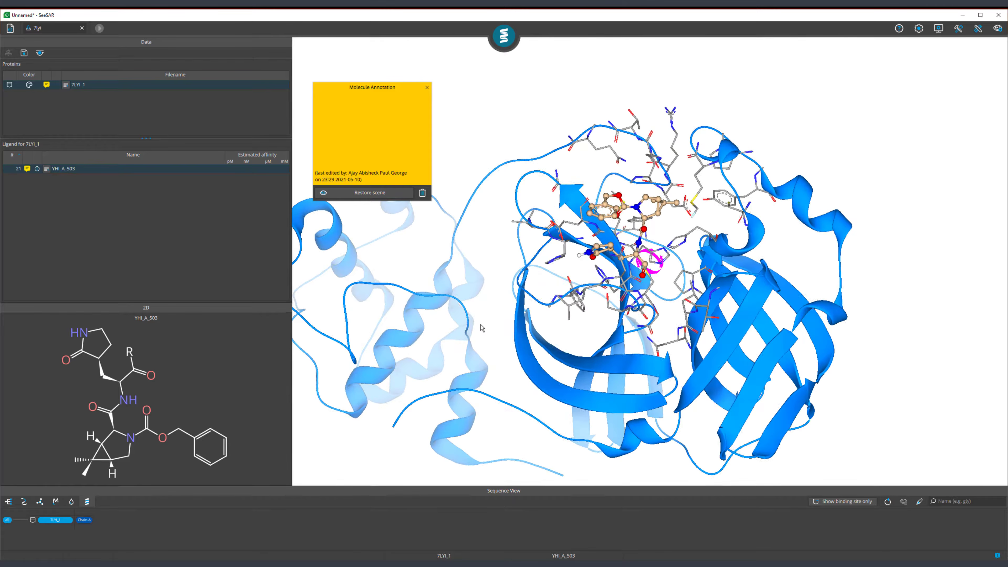
click(423, 193)
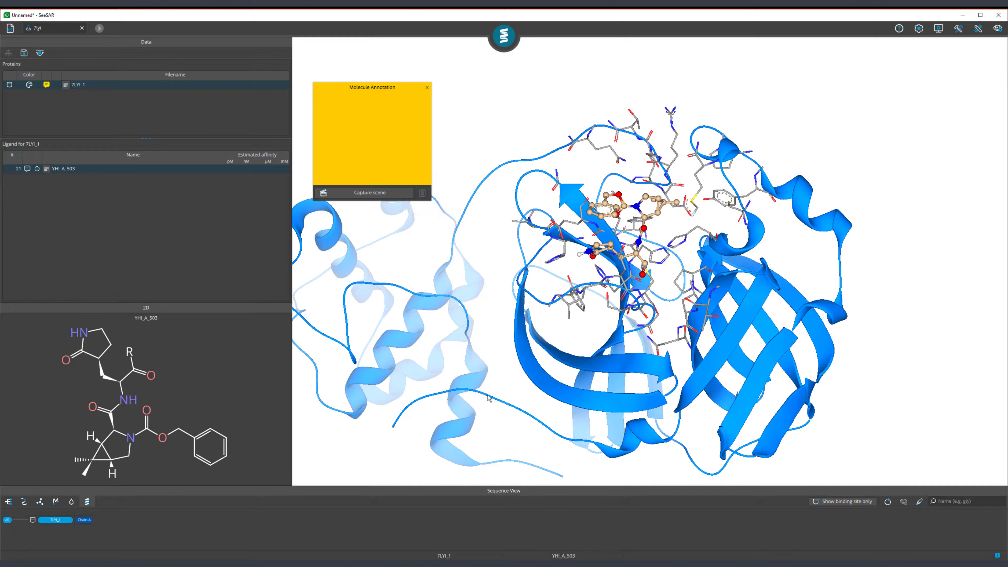
click(376, 196)
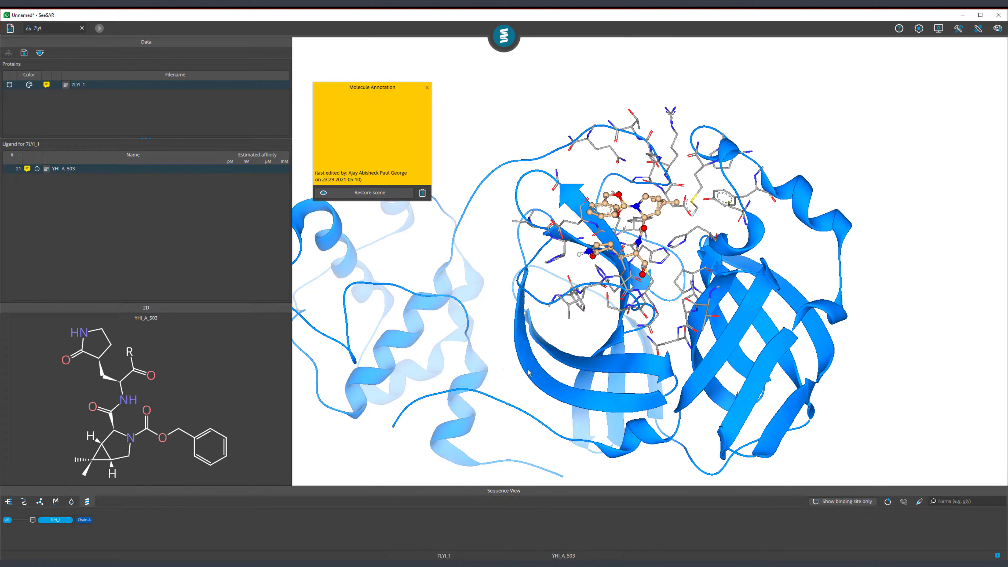
Step: Zoom in, restore the recaptured YHI_A_503 overview scene, and view the protein from another angle
scroll(531, 375, up, 5)
click(353, 197)
right_drag(563, 247, 462, 369)
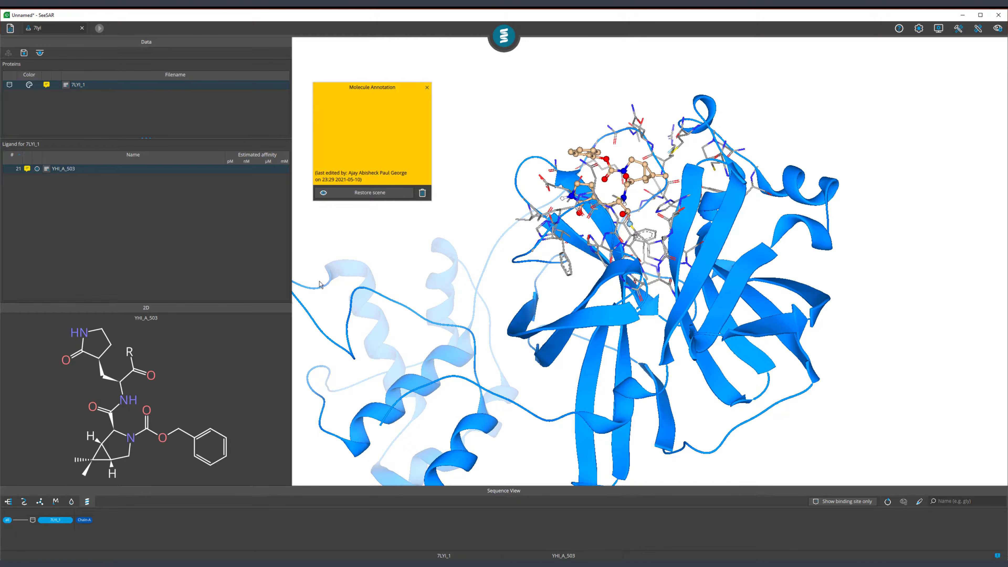
Step: Switch to the Docking mode and add a molecule annotation without text to pose YHI_A_503_1_001, capturing a close-up scene of the ligand in it
mouse_move(490, 44)
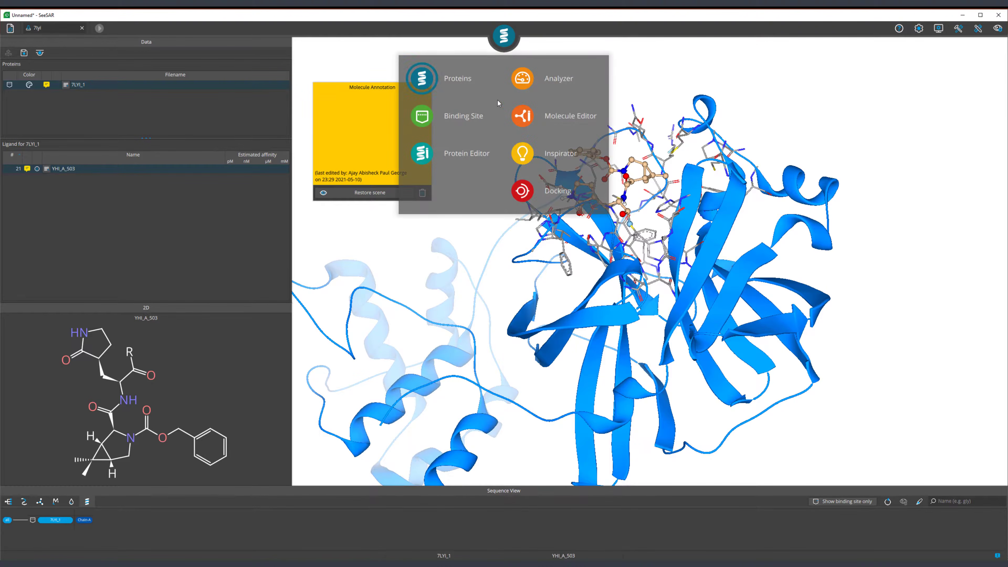
click(523, 190)
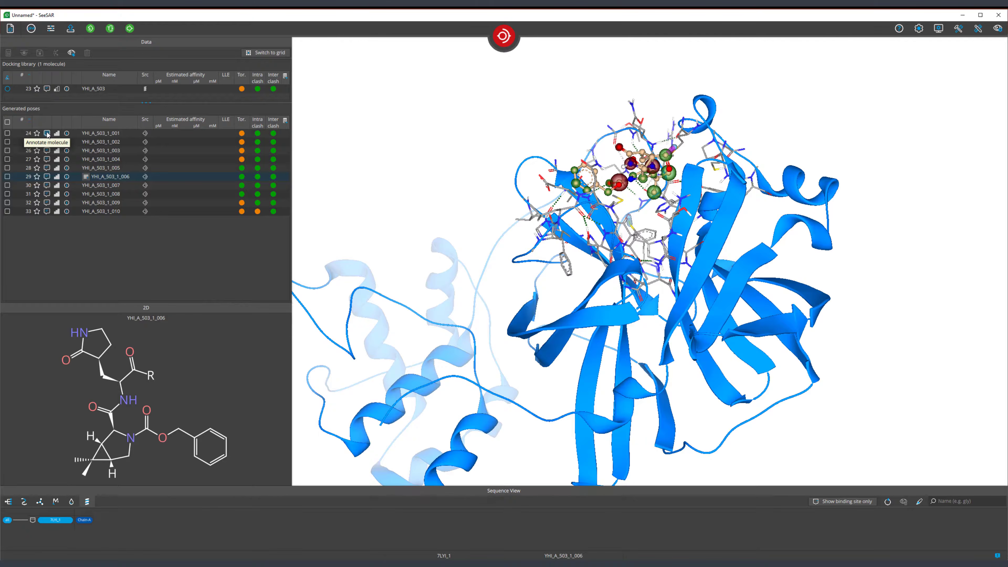
mouse_move(475, 186)
mouse_down()
mouse_move(492, 217)
mouse_move(485, 224)
mouse_up()
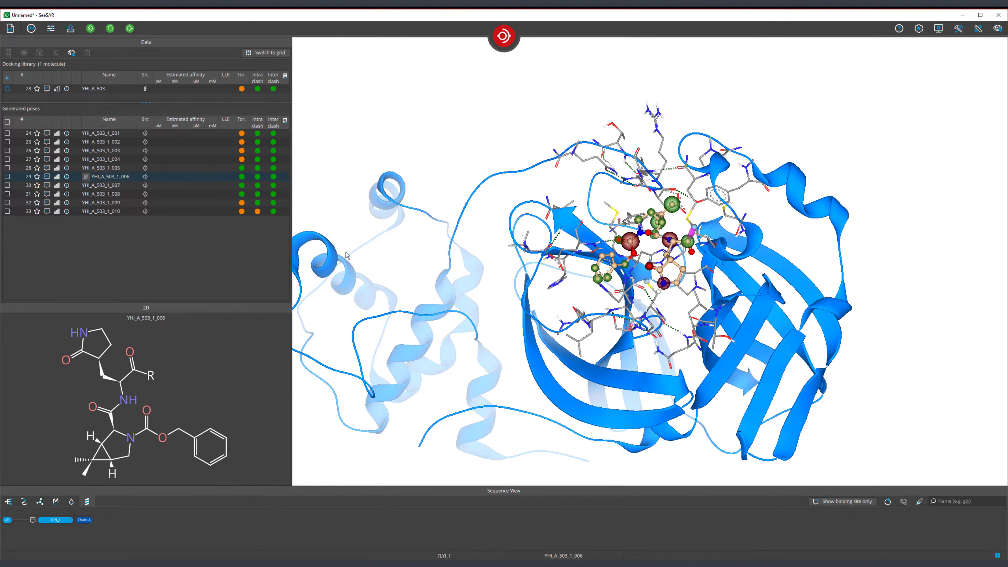
scroll(533, 230, up, 5)
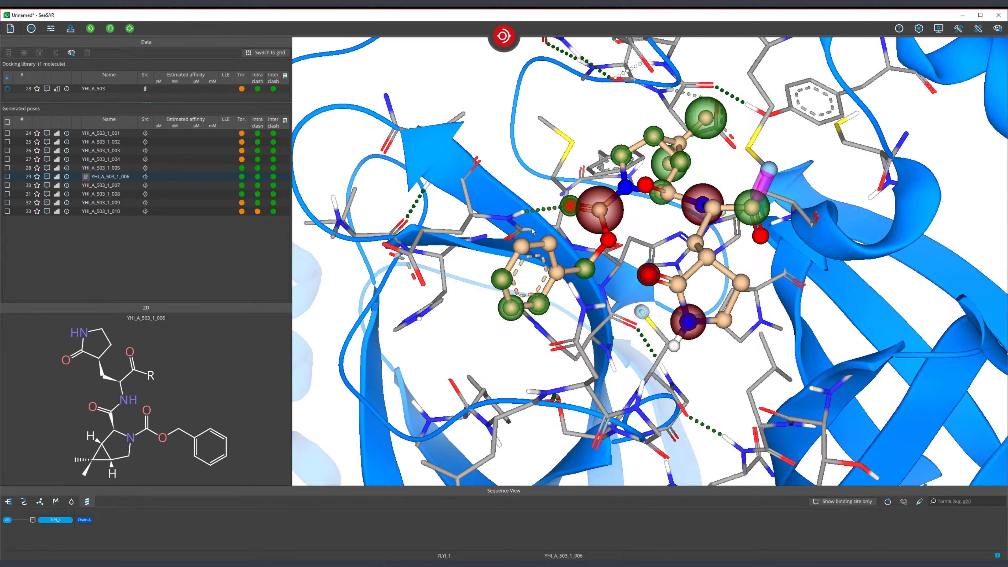
click(47, 133)
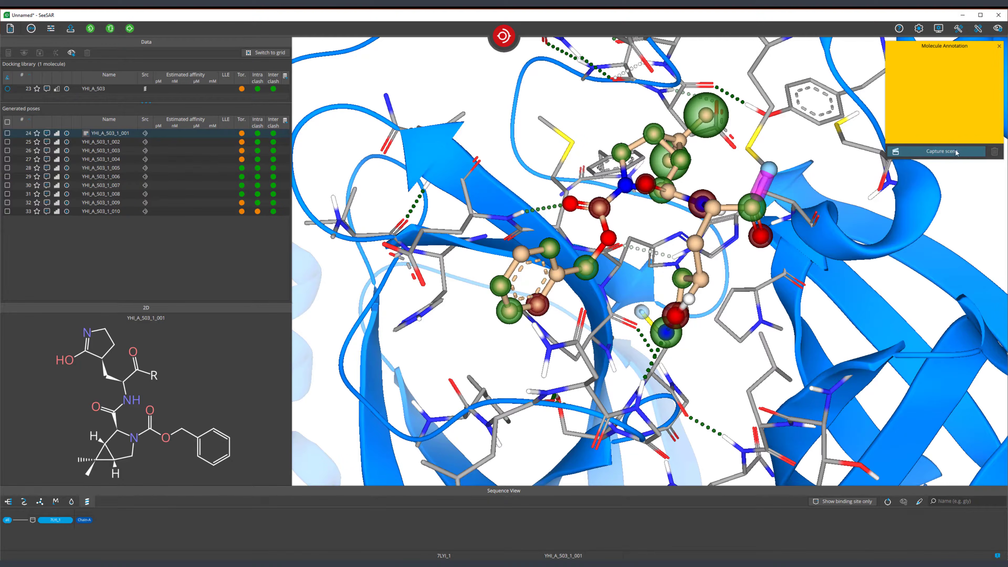
click(942, 151)
click(999, 46)
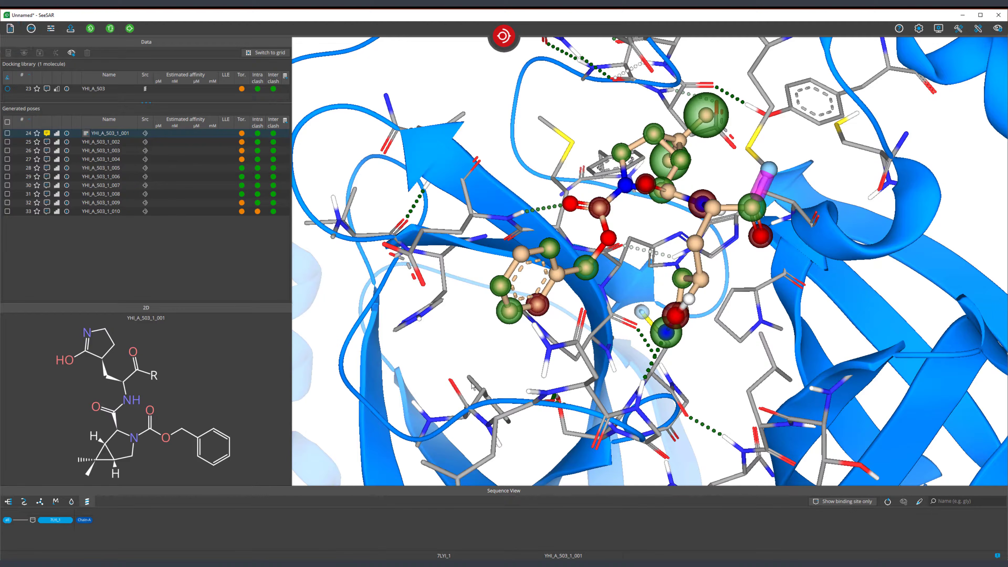
drag(487, 342, 506, 335)
scroll(507, 335, down, 5)
drag(421, 207, 443, 233)
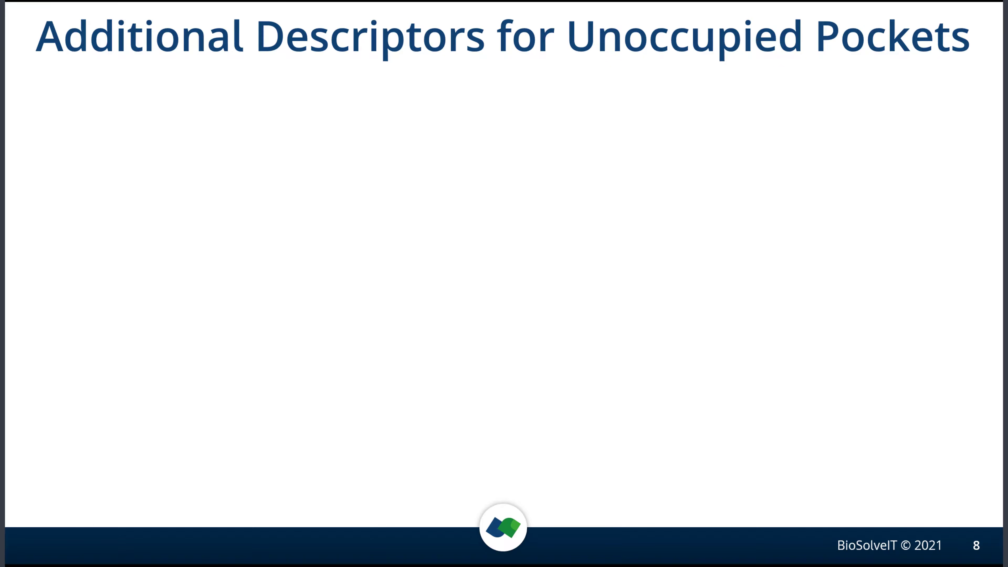
key(Right)
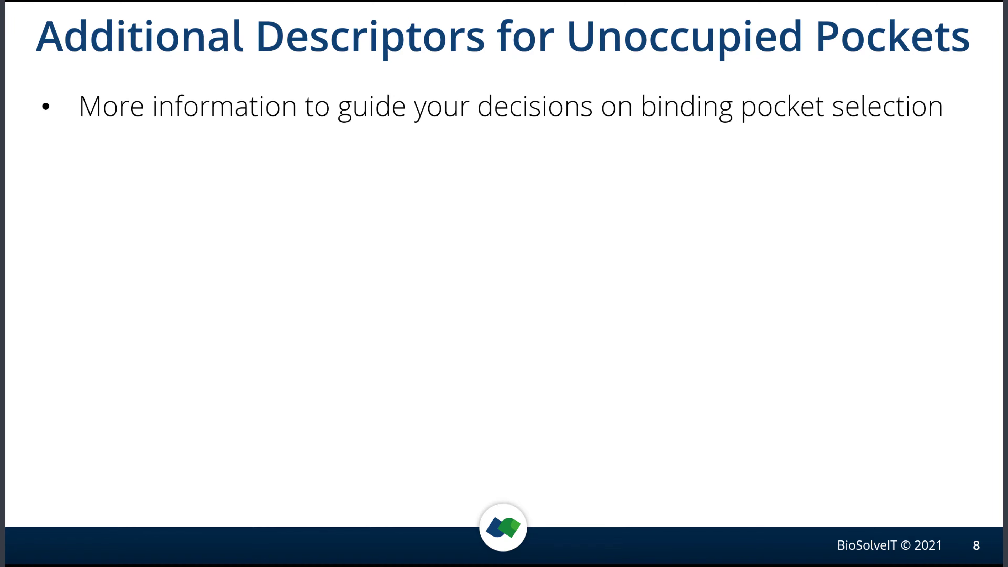
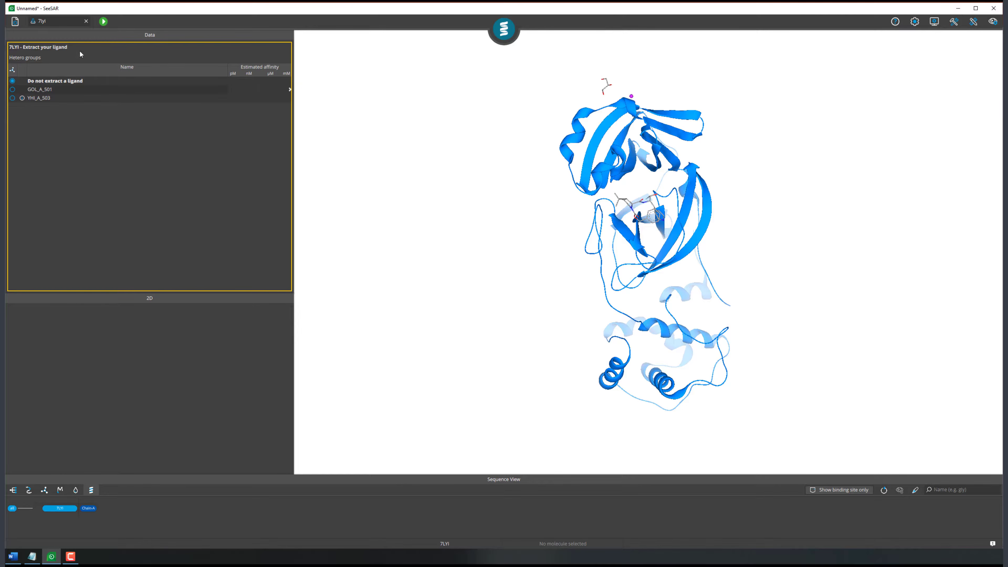
Step: Finish loading 7LYI without extracting a ligand and switch to the Binding Site mode
click(108, 25)
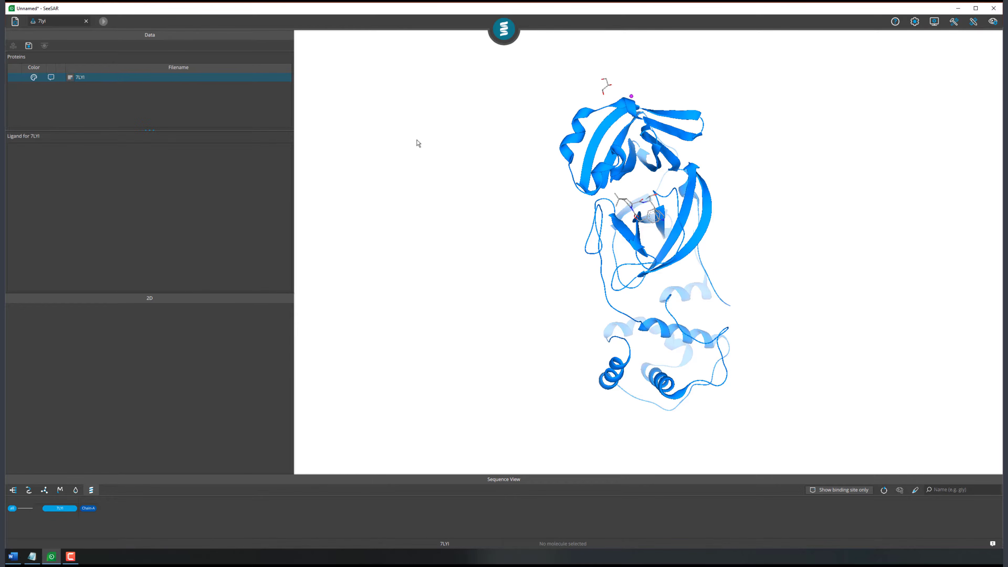
drag(460, 129, 407, 198)
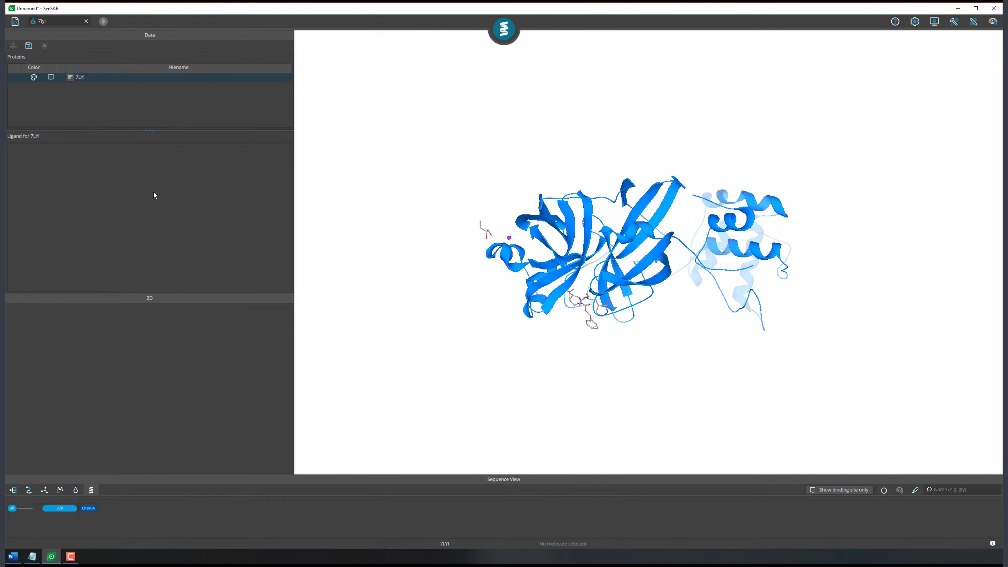
click(502, 28)
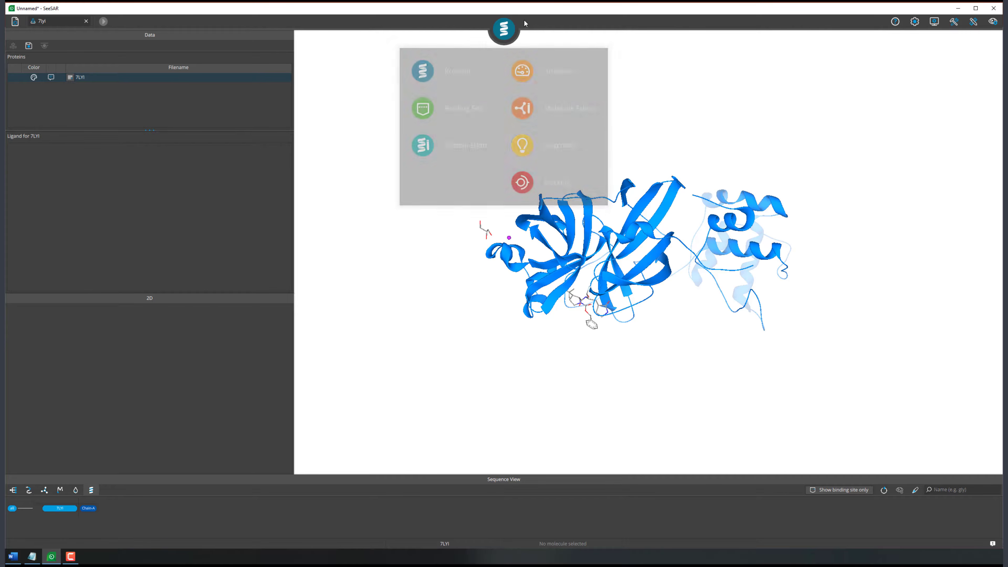
click(417, 110)
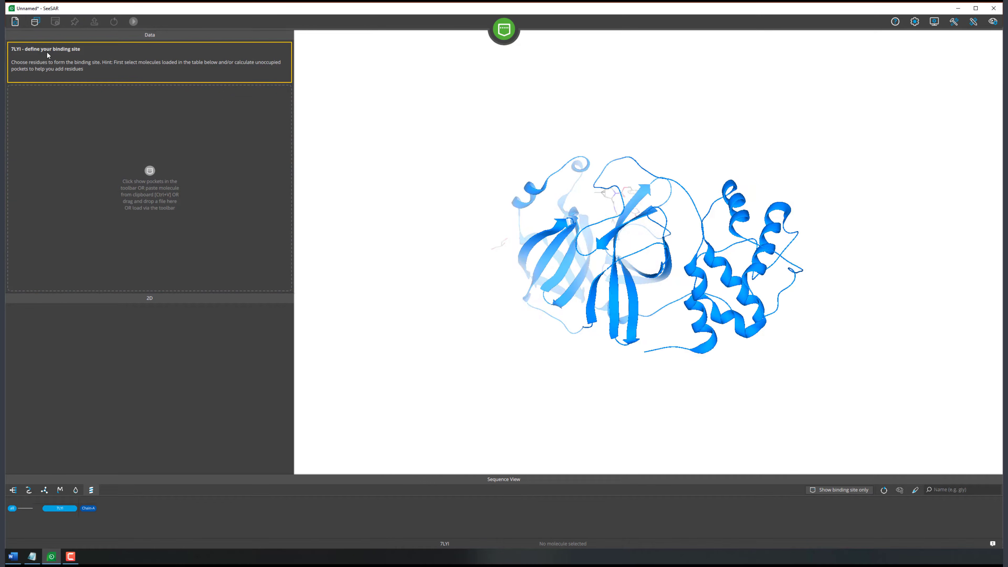
Step: Calculate the unoccupied pockets of 7LYI and widen the pocket table until the Volume column is fully shown
click(36, 23)
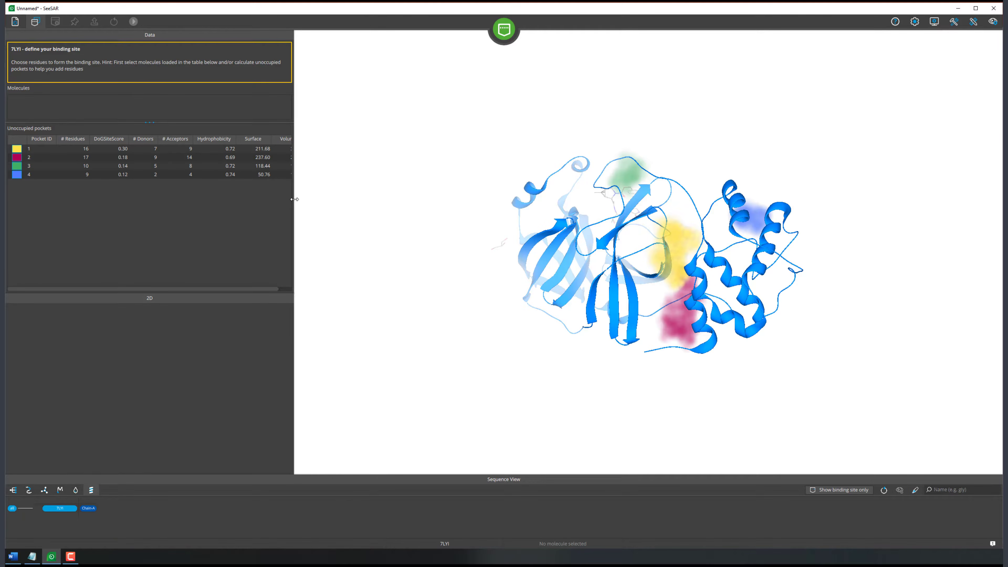
drag(294, 199, 316, 202)
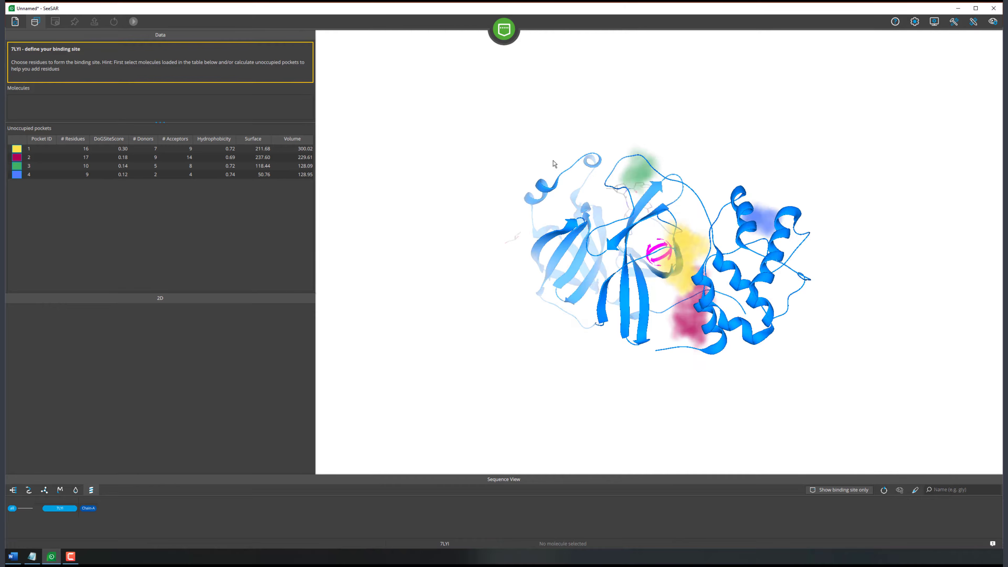
drag(555, 164, 565, 195)
scroll(616, 245, up, 5)
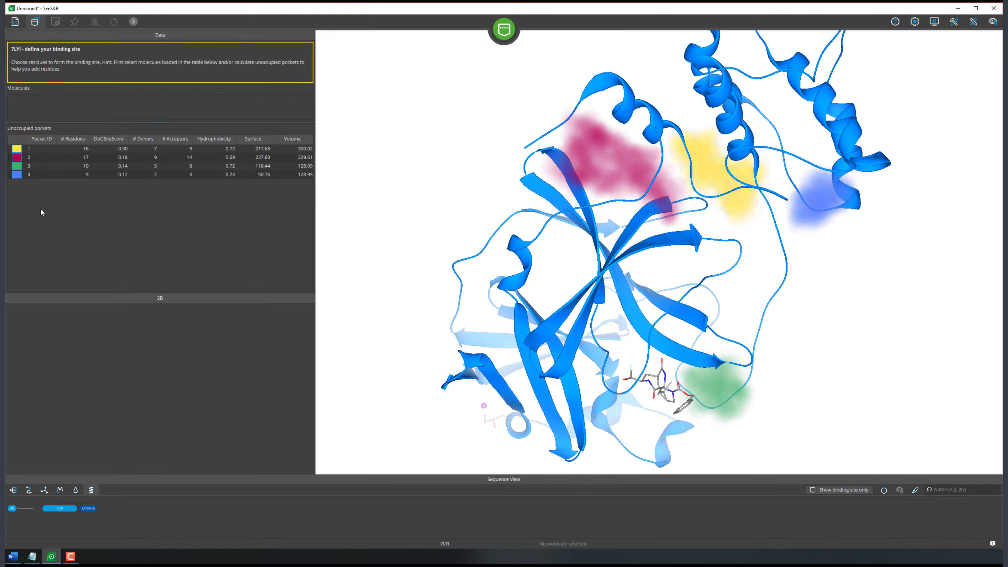
Step: Compare the unoccupied pockets by sorting them by number of residues, DoGSiteScore, number of donors and hydrophobicity
click(74, 142)
click(120, 143)
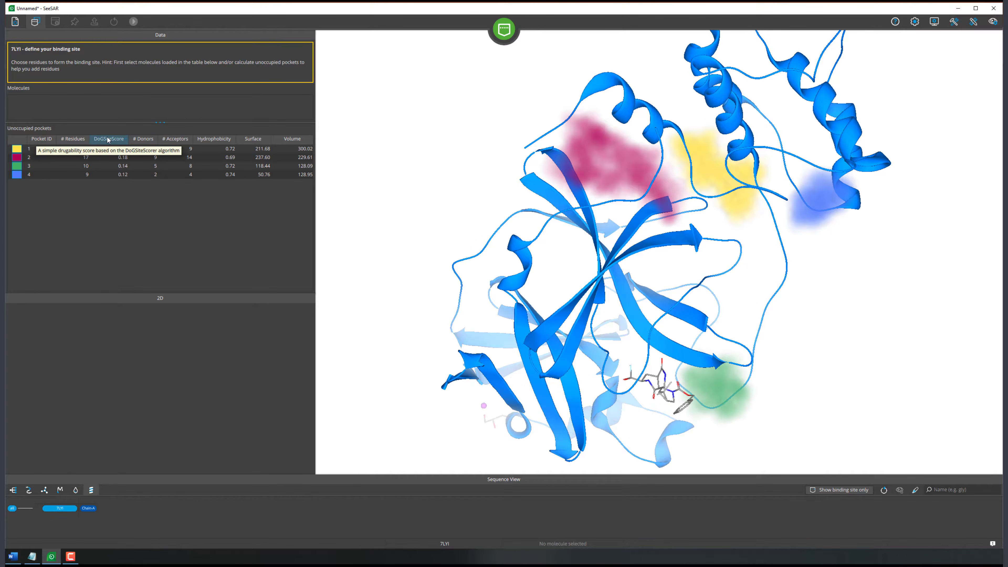
click(142, 139)
click(142, 139)
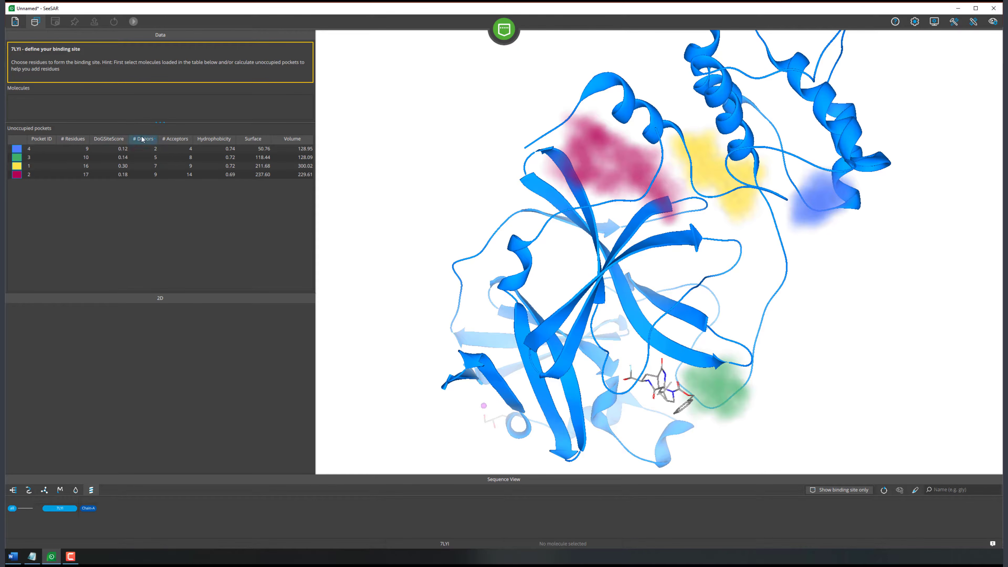
click(221, 140)
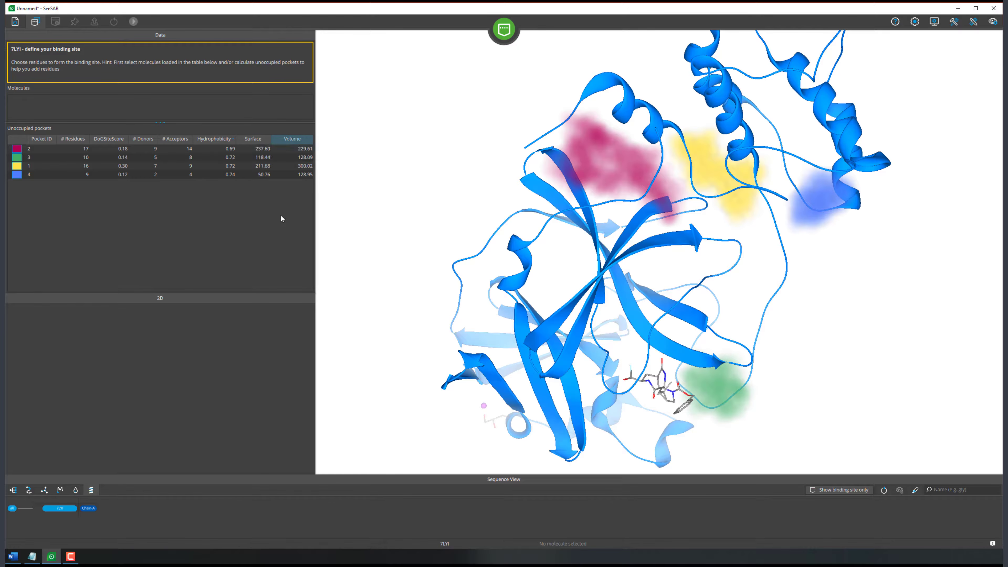
Step: Re-sort the unoccupied pockets by volume, surface, hydrophobicity, number of donors, DoGSiteScore and number of residues, and view the pockets in the protein
click(292, 140)
click(292, 139)
click(291, 139)
click(291, 139)
click(253, 139)
click(202, 139)
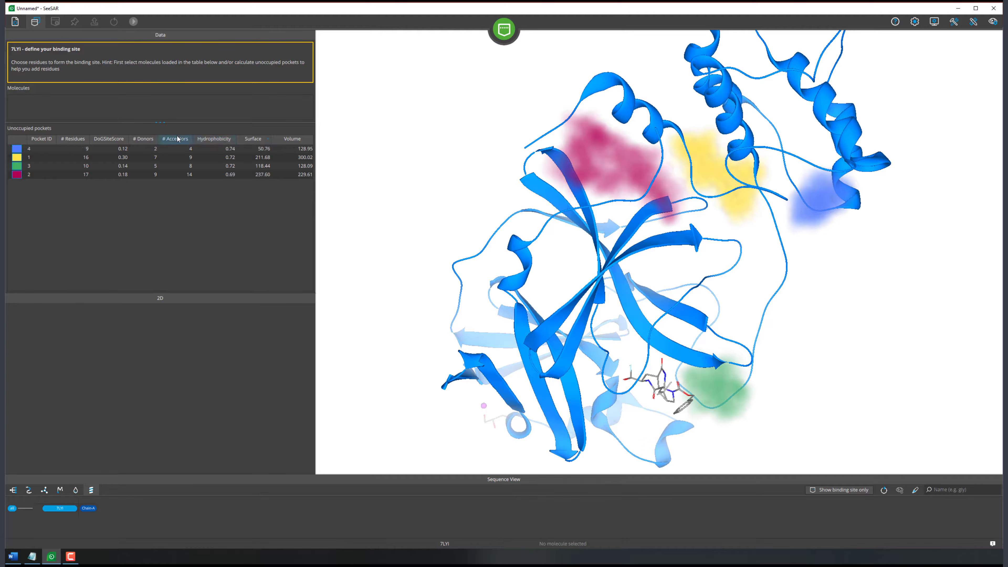
click(149, 140)
click(113, 139)
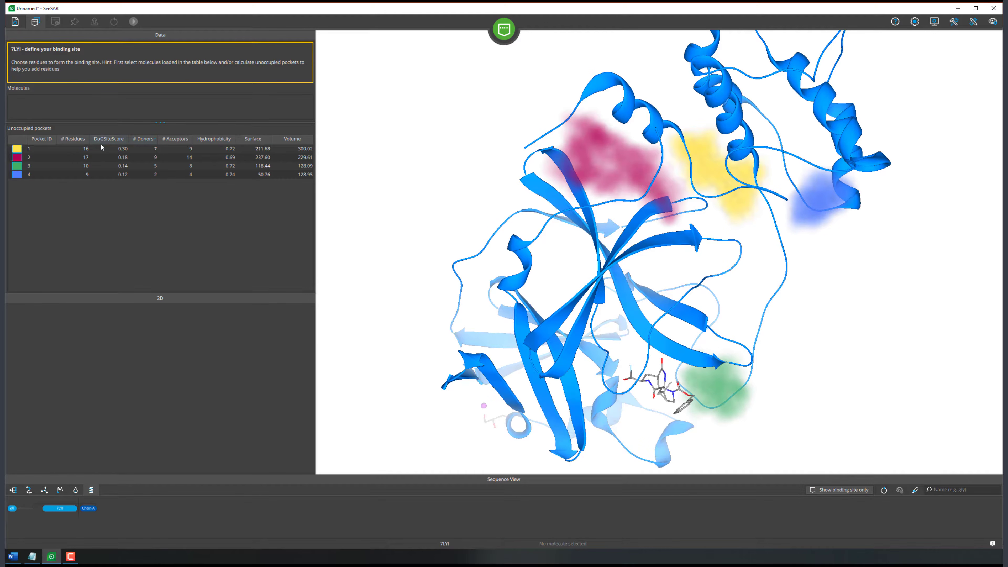
click(77, 140)
drag(411, 178, 446, 335)
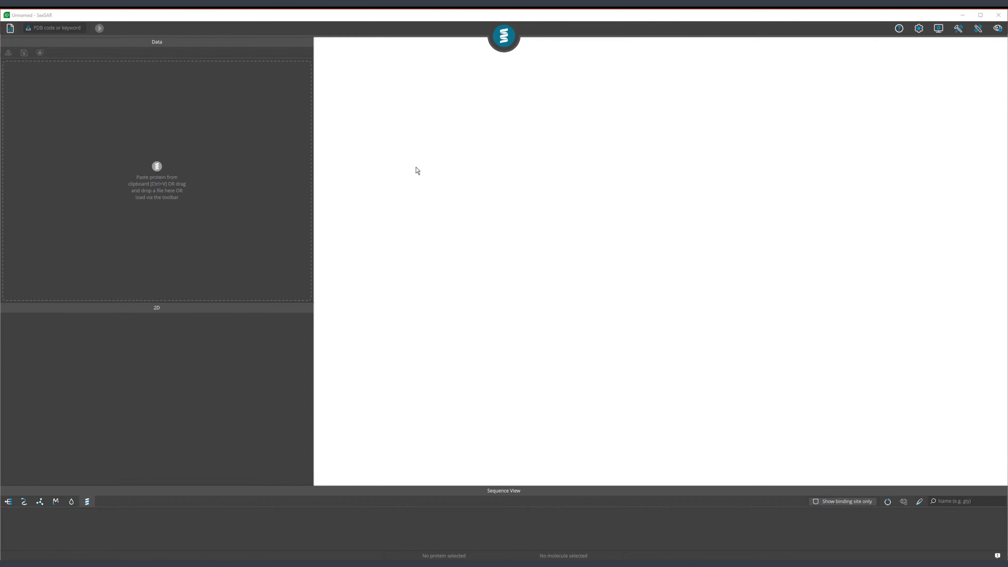
Step: Load the PDB structure 1STP with BTN_A_300 extracted as its ligand, and select that ligand for display
click(60, 28)
text(1)
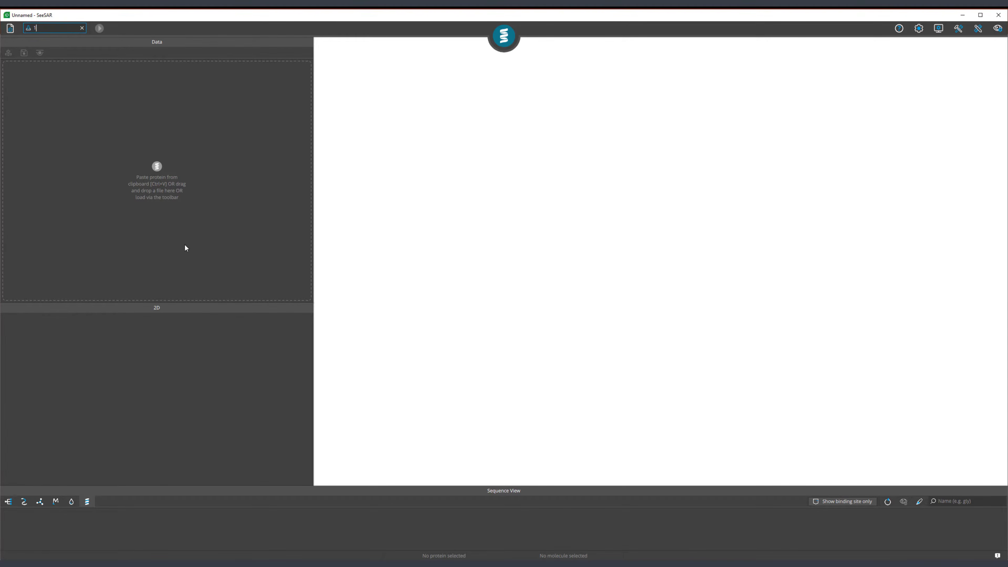
text(stp)
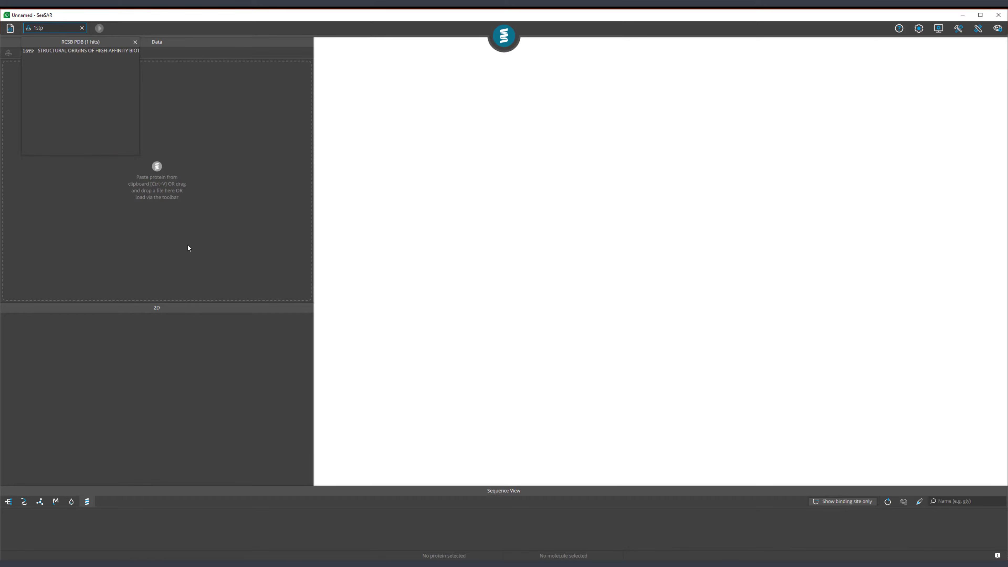
click(92, 51)
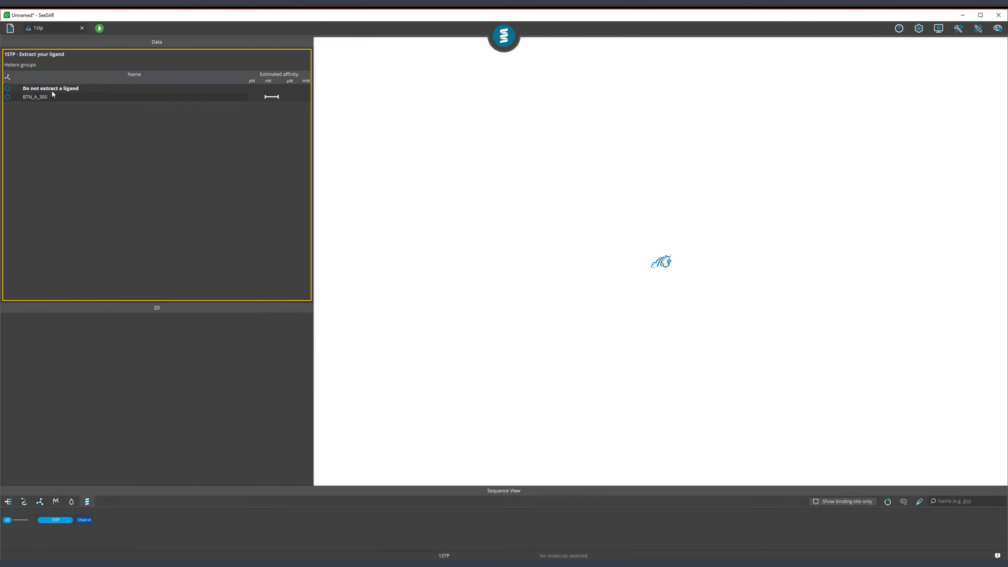
click(8, 96)
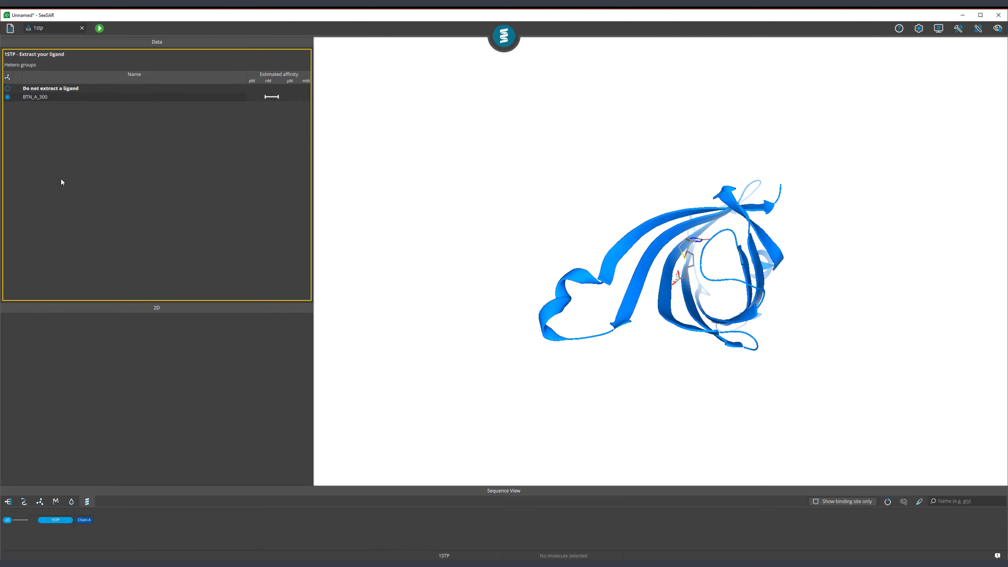
click(100, 29)
click(71, 168)
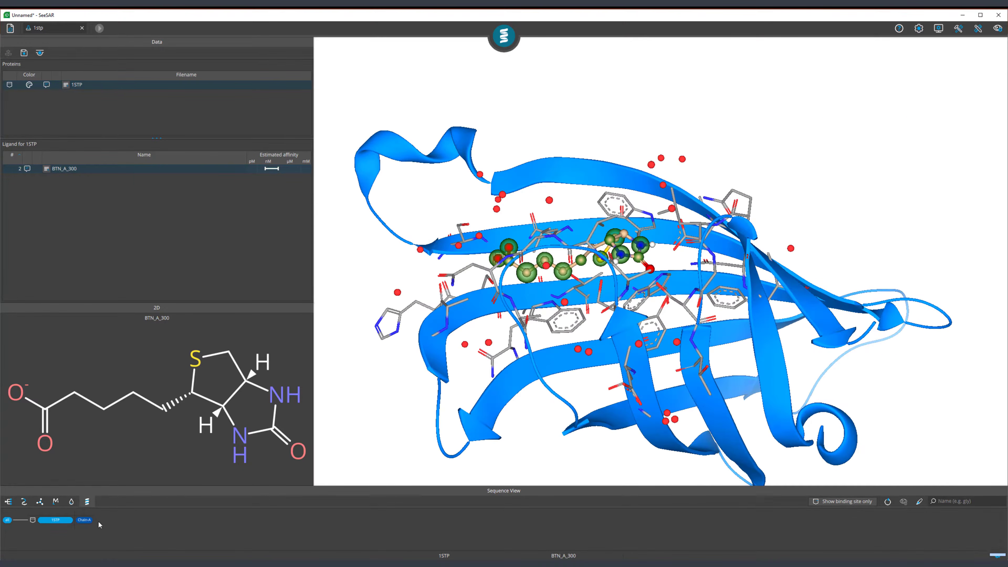
Step: Restrict the sequence view to the 1STP binding site and list its individual amino acids
click(842, 501)
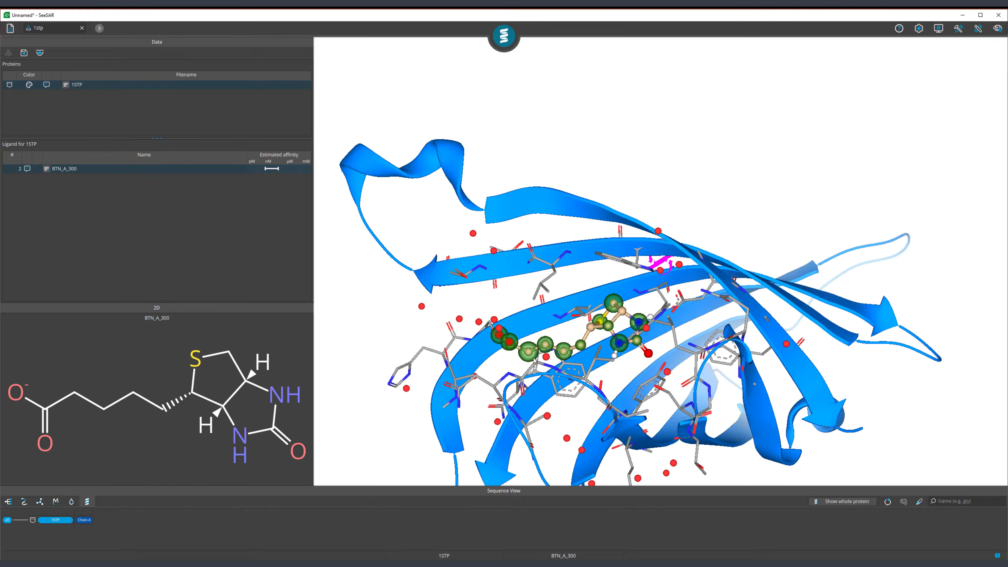
click(8, 502)
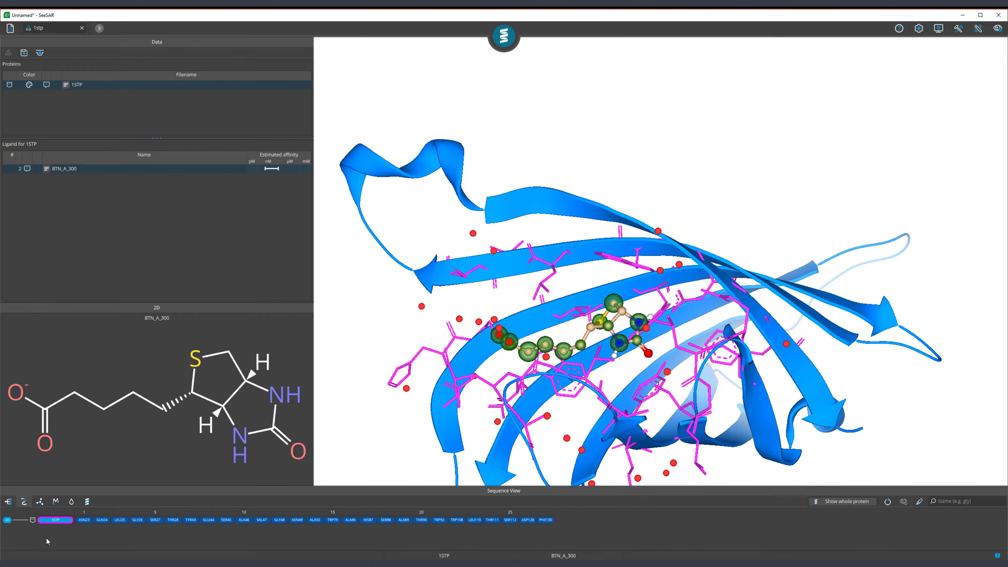
mouse_move(658, 373)
mouse_down()
mouse_move(660, 338)
mouse_move(645, 354)
mouse_move(585, 339)
mouse_move(578, 352)
mouse_up()
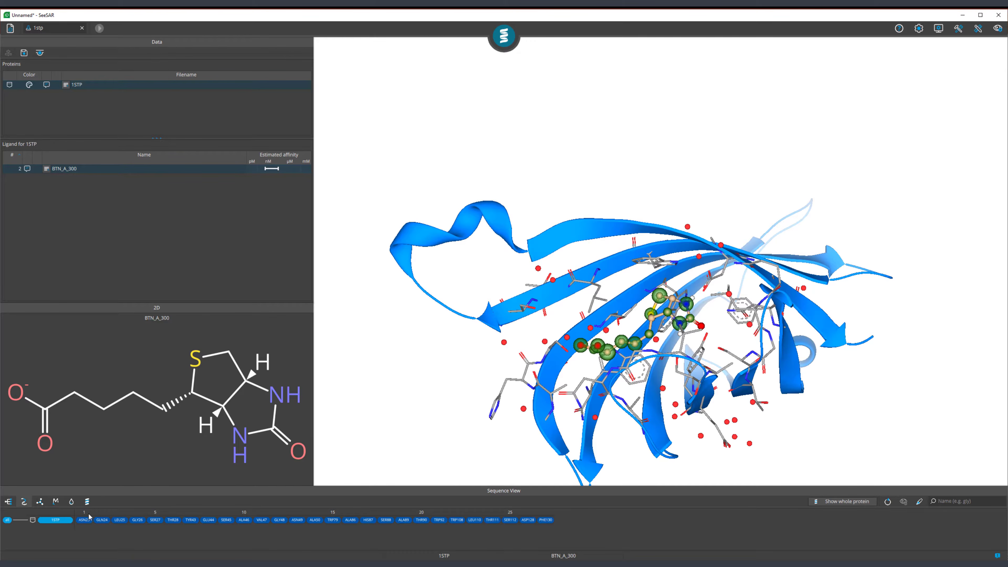
Step: Switch the sequence view back to the secondary structure level and hide Chain A's ribbon to examine the binding site residues around BTN_A_300
click(87, 503)
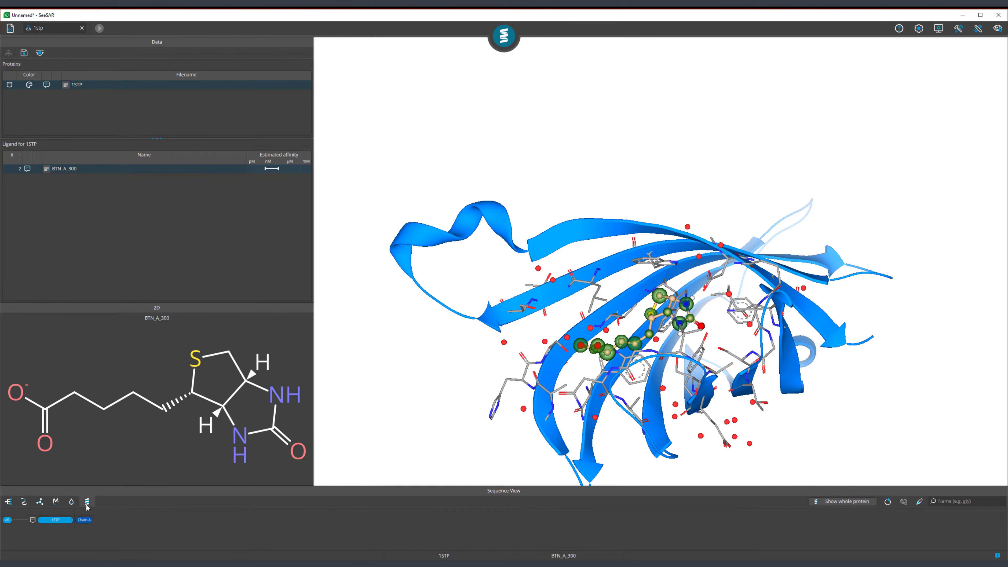
click(84, 520)
drag(571, 430, 554, 419)
mouse_move(536, 313)
mouse_down()
mouse_move(565, 305)
mouse_move(552, 312)
mouse_up()
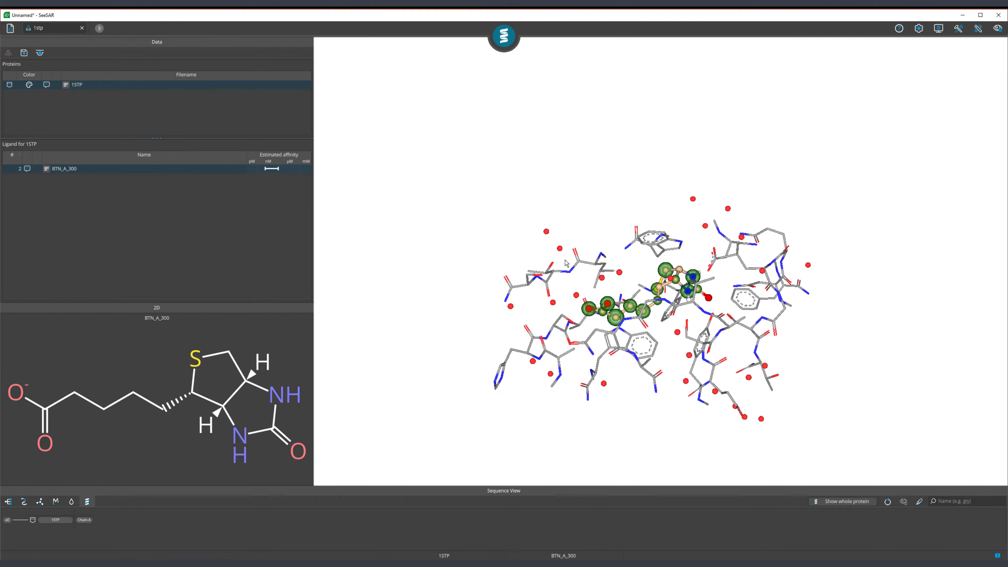
scroll(580, 228, up, 5)
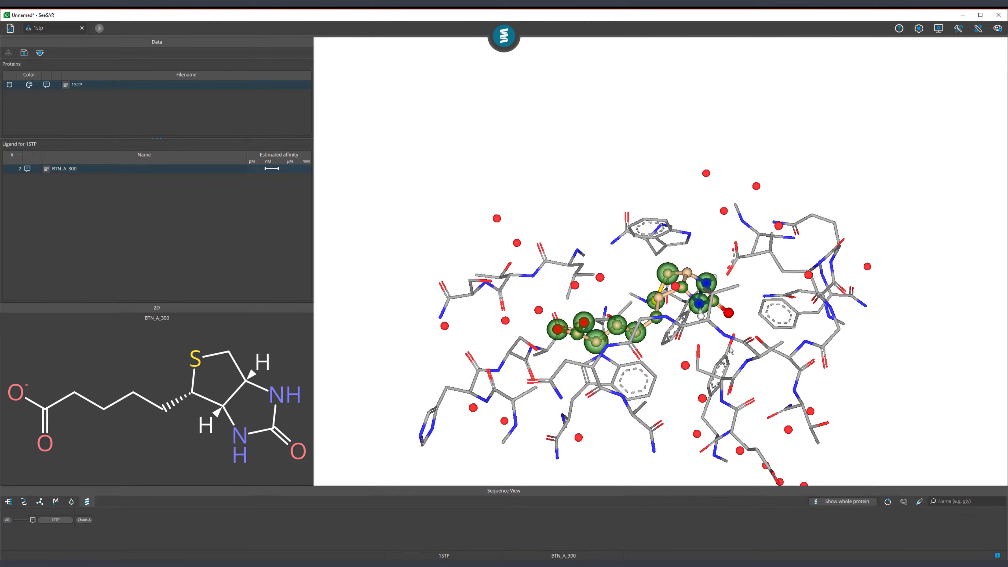
drag(694, 285, 690, 303)
middle_drag(725, 334, 712, 291)
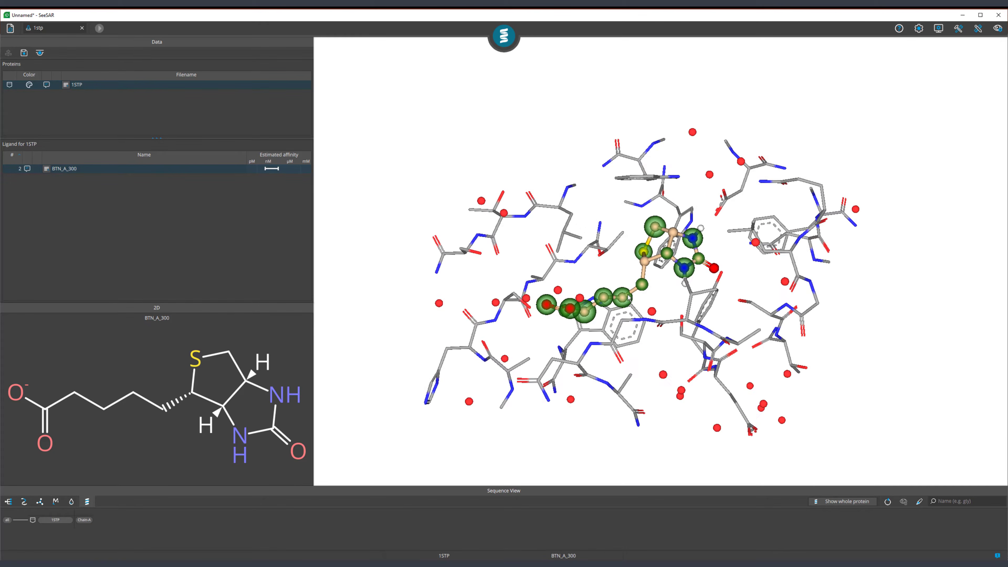
mouse_move(630, 301)
mouse_down()
mouse_move(627, 331)
mouse_move(600, 328)
mouse_up()
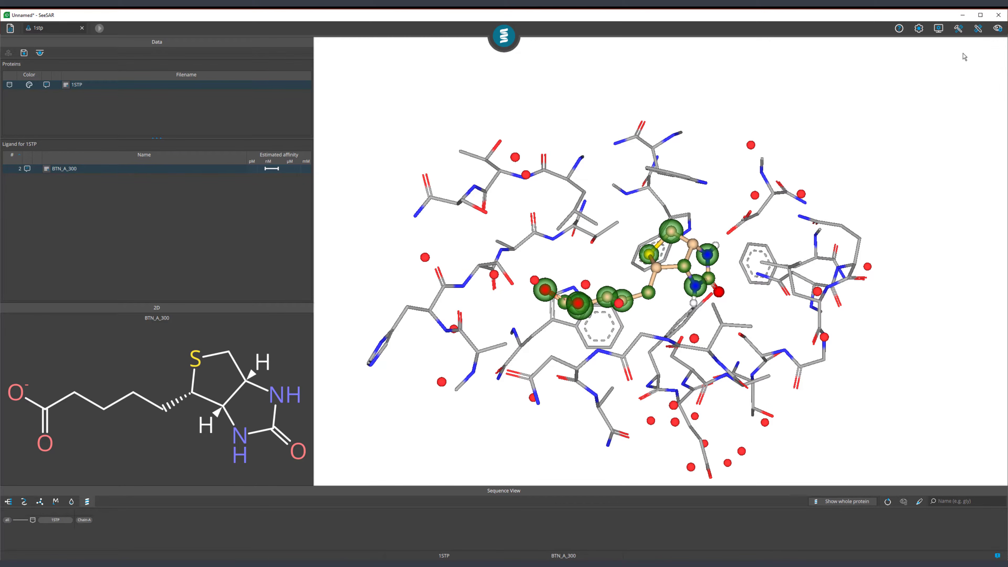
Step: Export the 1STP binding site view as a 3D scene in GL Transmission Format, named bindingsite, in the SeeSAR_11_WhatsNew folder
click(960, 33)
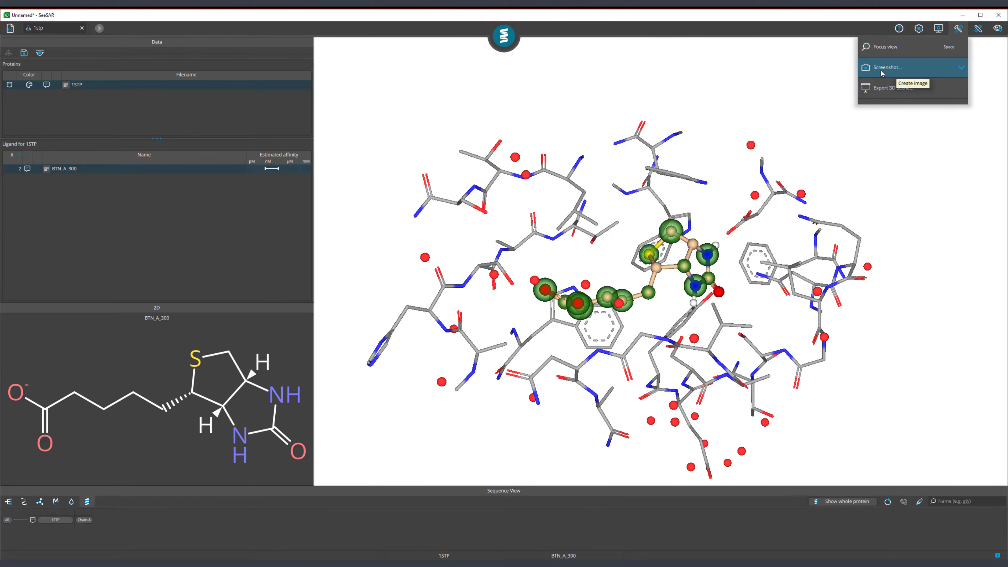
click(899, 95)
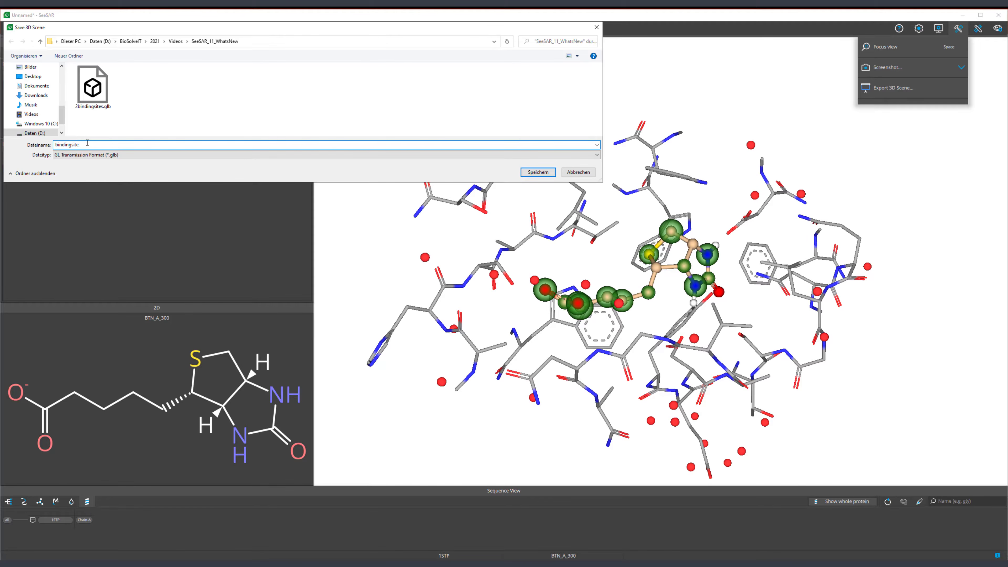
click(534, 174)
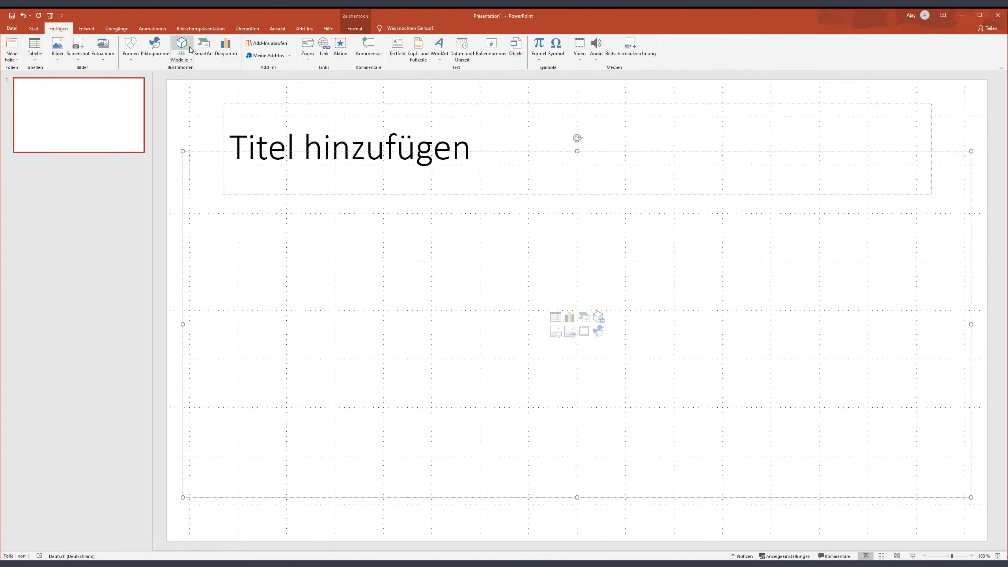
Step: Switch to PowerPoint and insert the 3D model bindingsite.glb from this device into the slide
click(191, 60)
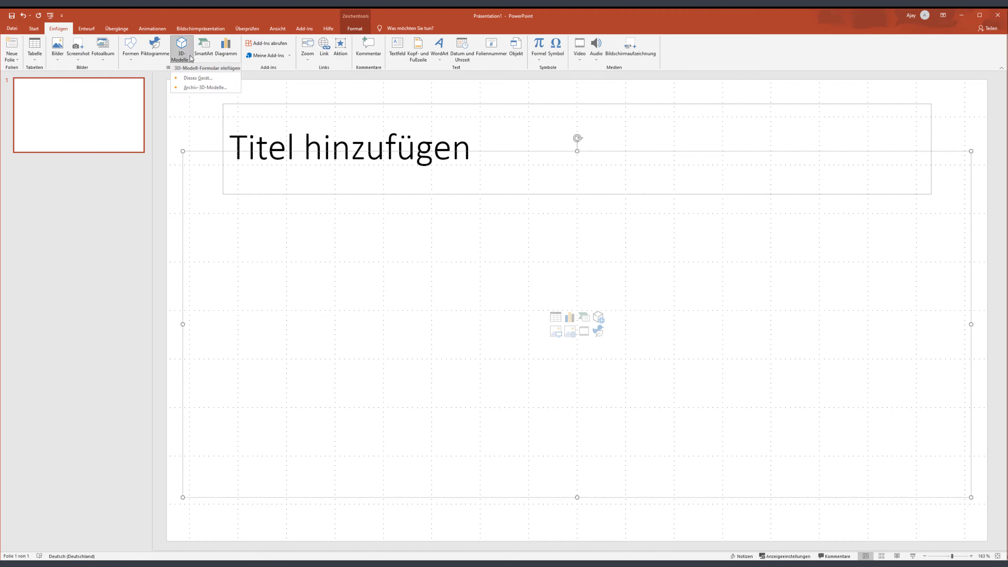
click(194, 78)
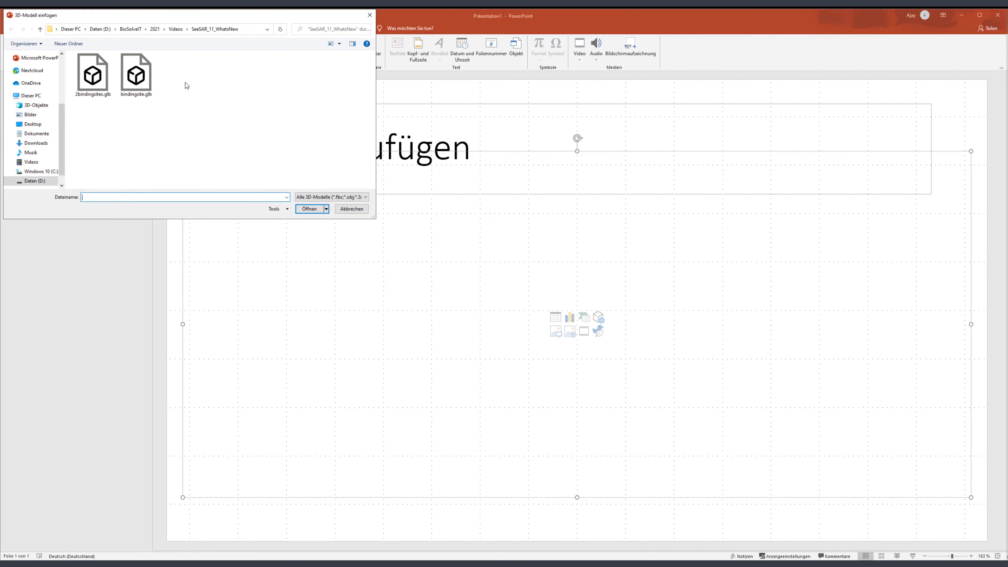
click(142, 84)
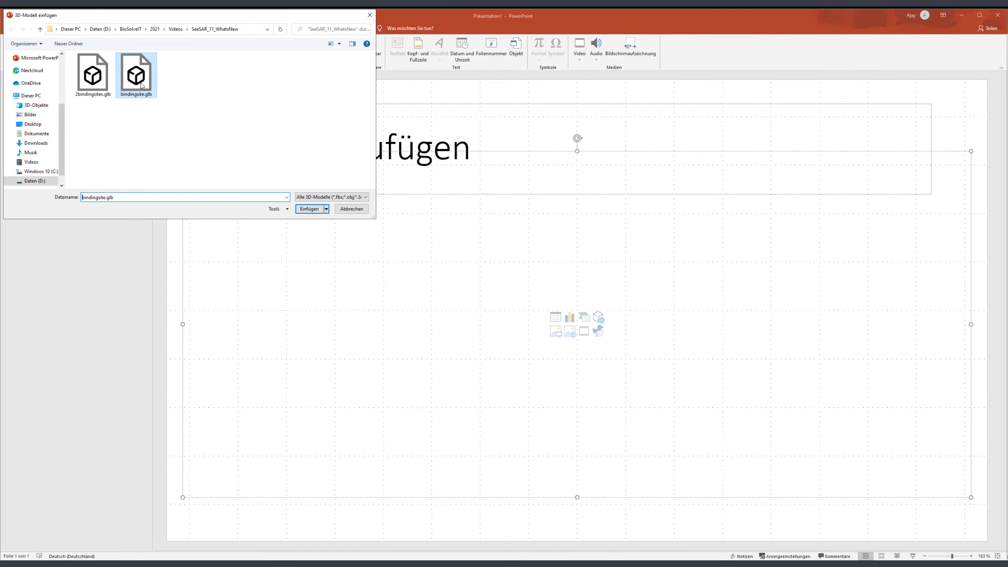
click(315, 212)
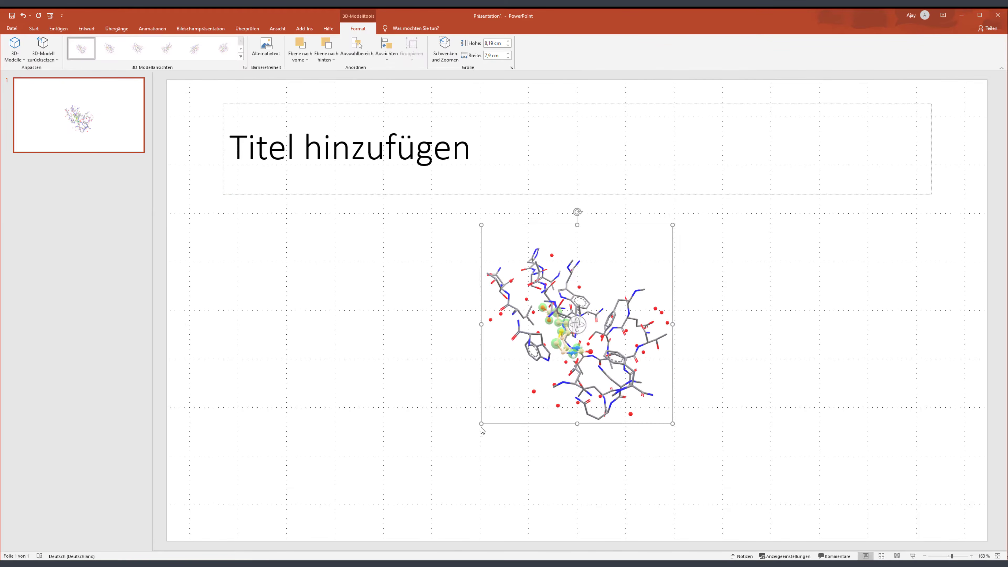
Step: Enlarge the binding site 3D model to about 12.8 cm high by 13.1 cm wide and rotate it in 3D to show the ligand lengthwise
drag(481, 424, 400, 500)
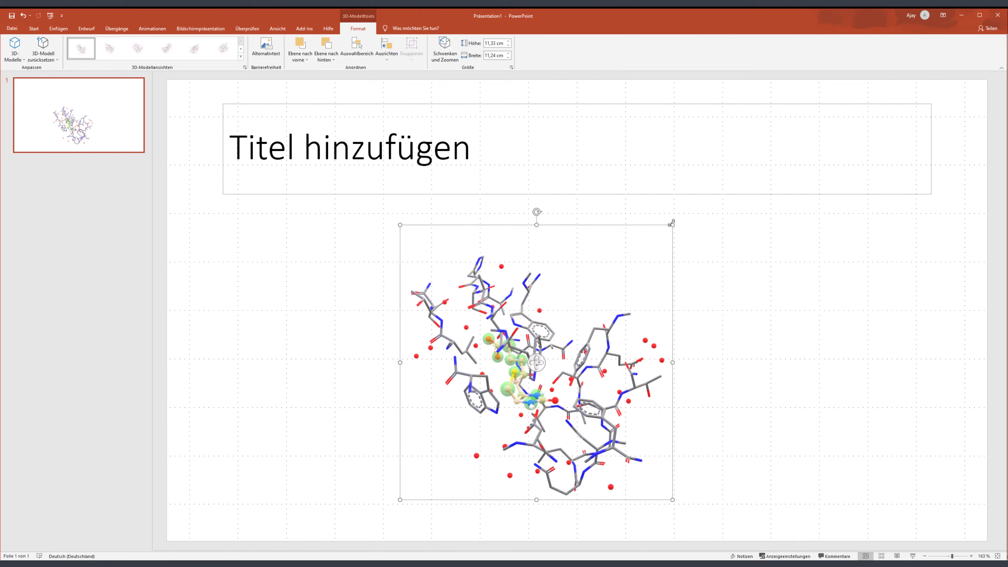
drag(675, 222, 718, 189)
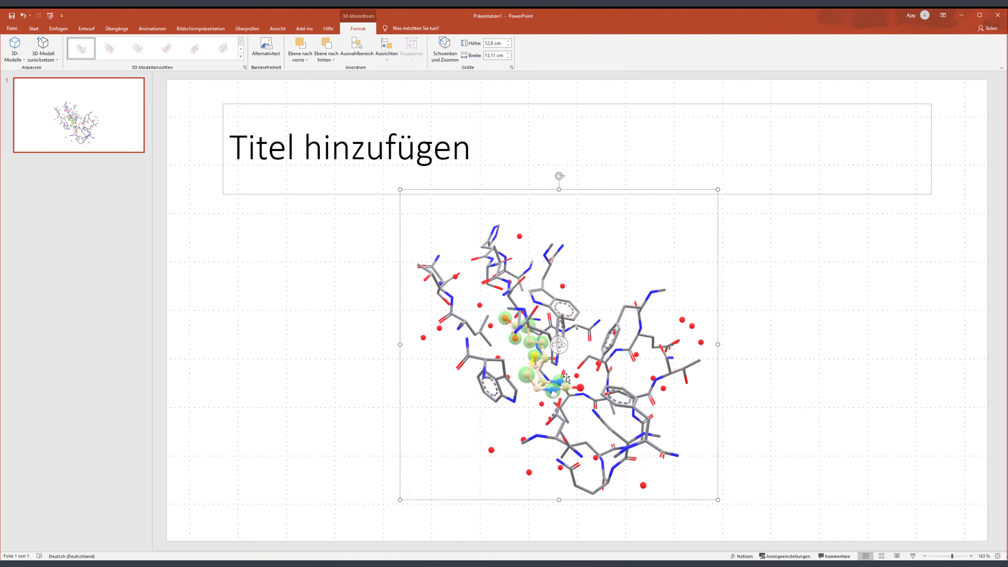
drag(560, 345, 654, 287)
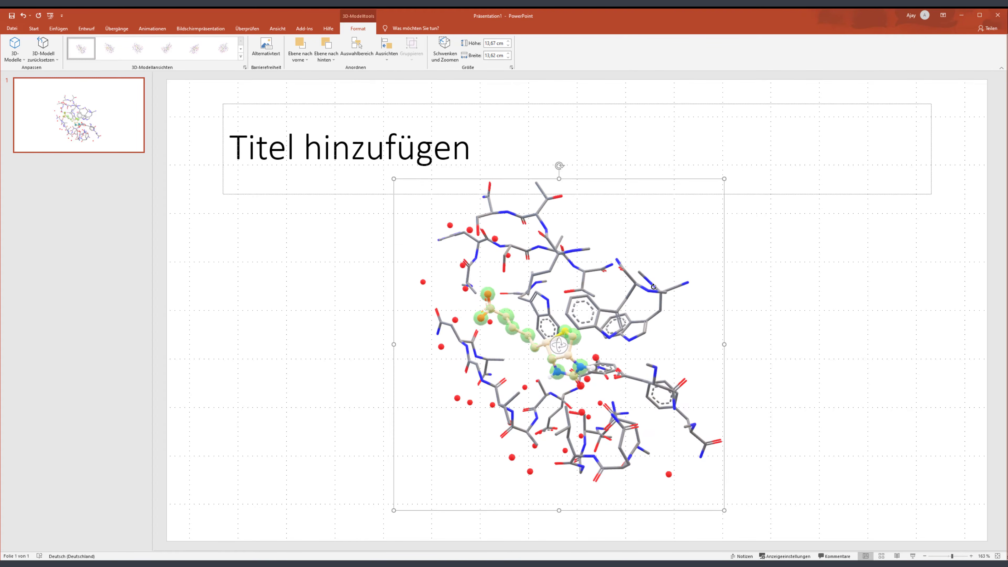